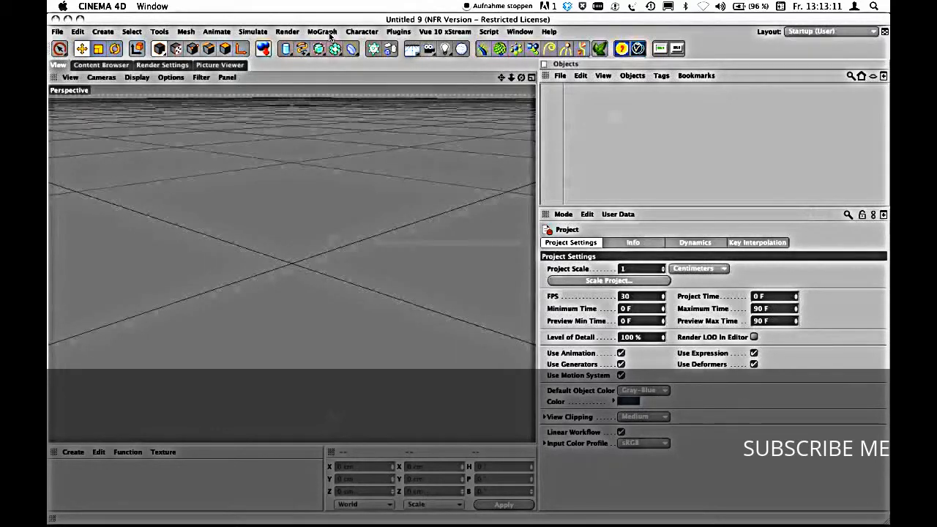
left_click(329, 32)
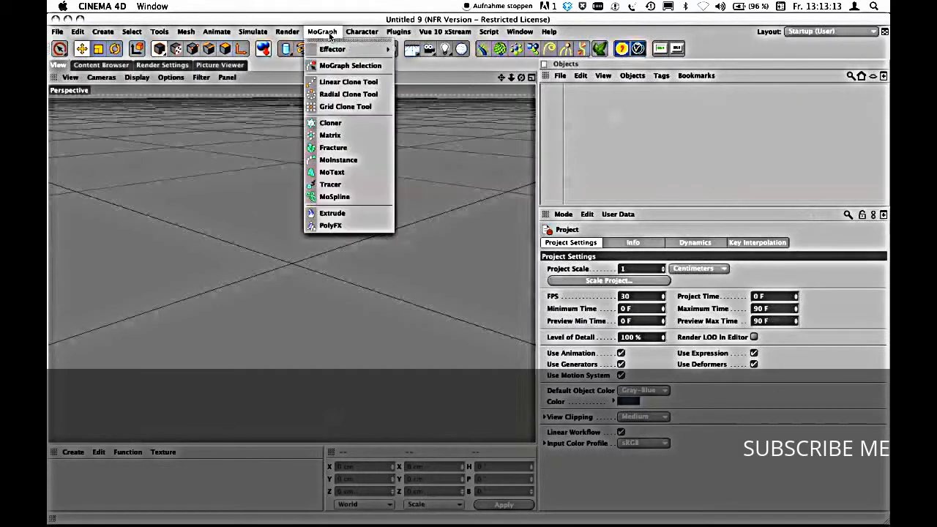
left_click(329, 32)
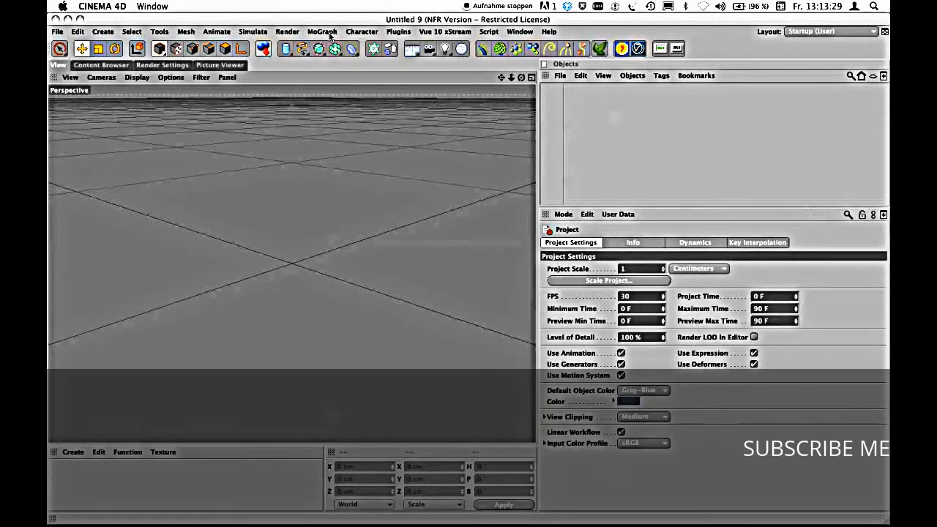
left_click(323, 32)
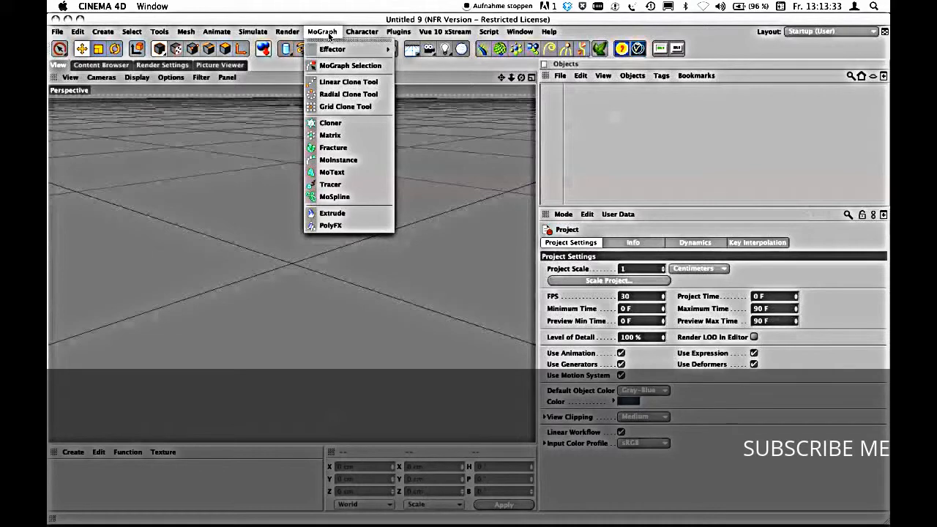
mouse_move(334, 51)
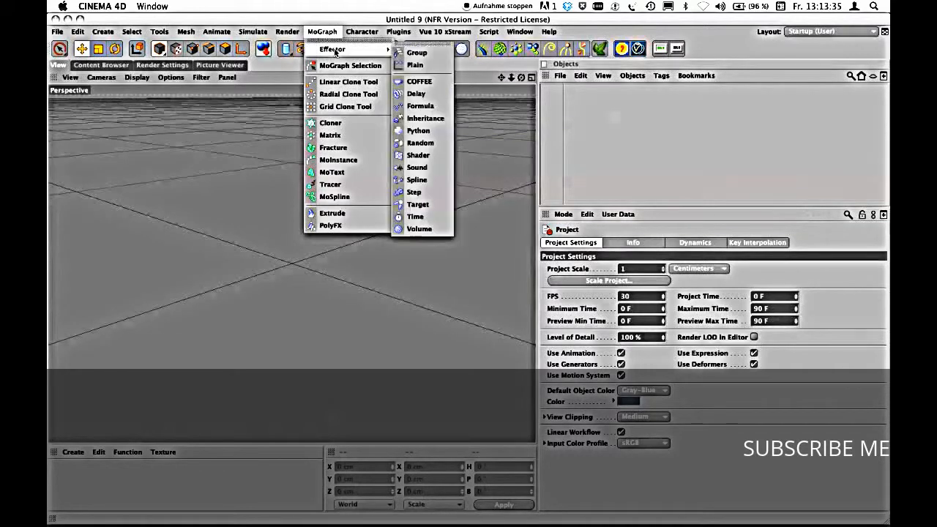
left_click(329, 33)
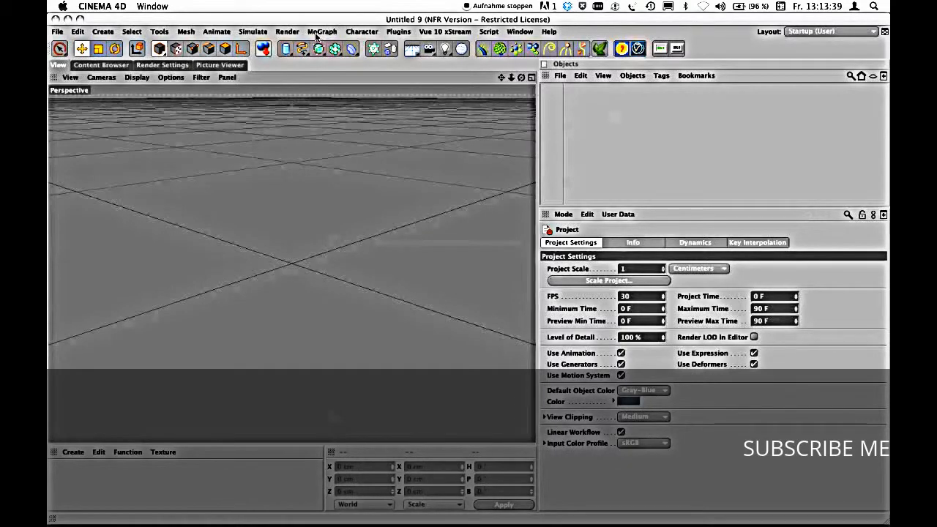
Add a plane primitive and set its width and height to 2000 cm each.
left_click(287, 51)
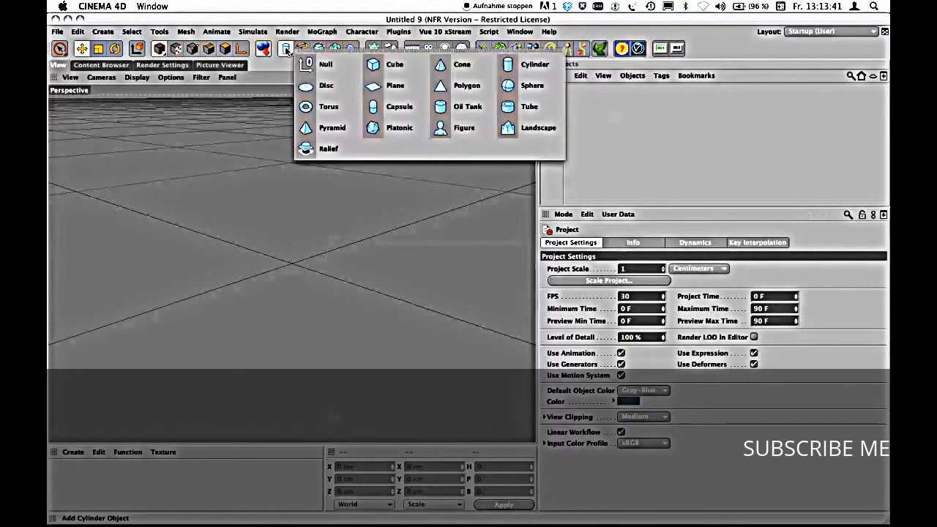
left_click(389, 87)
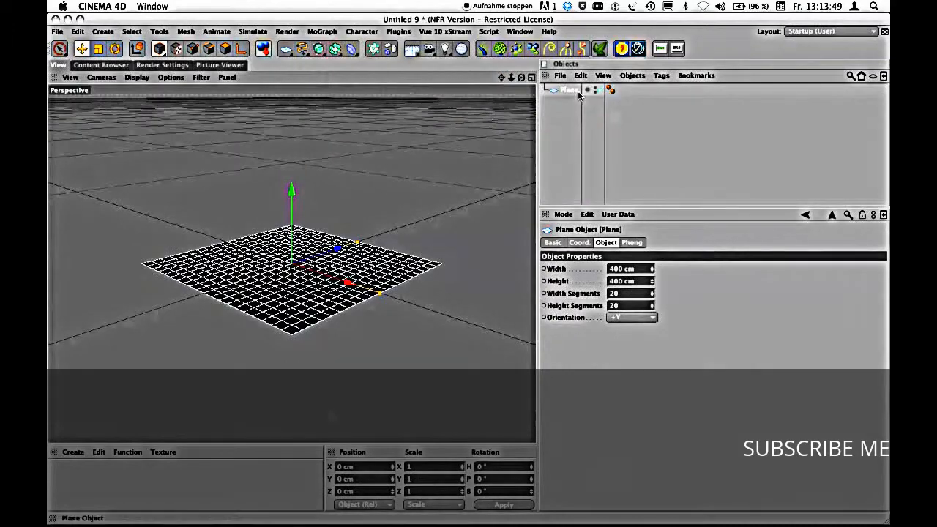
double_click(639, 269)
type("2000")
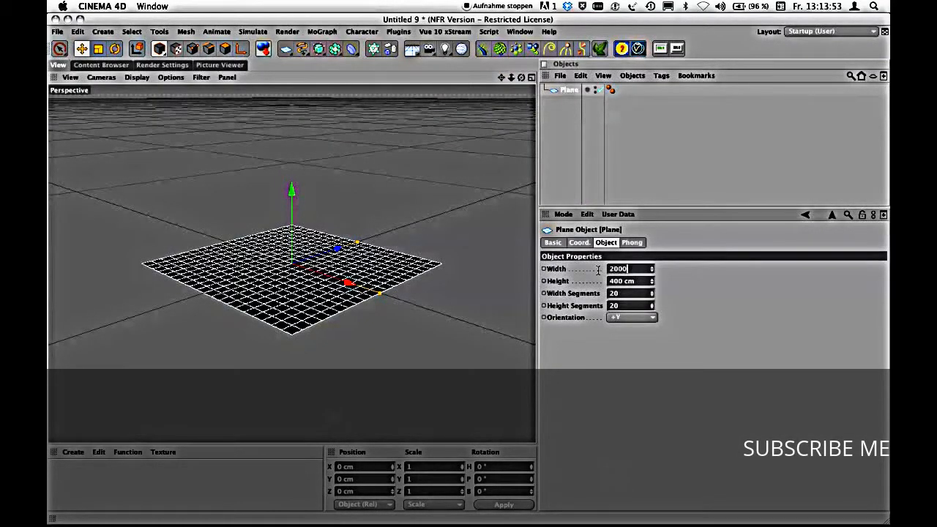
key("Tab")
type("2000")
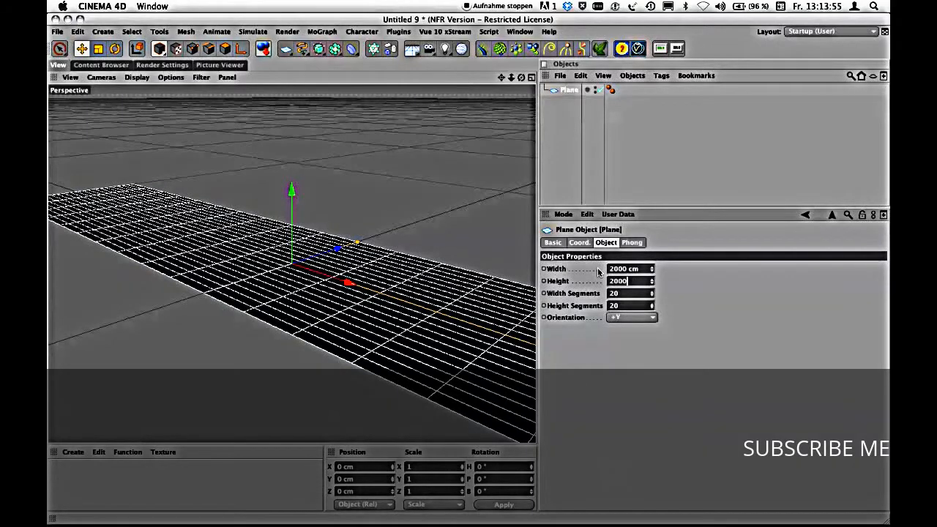
key("Return")
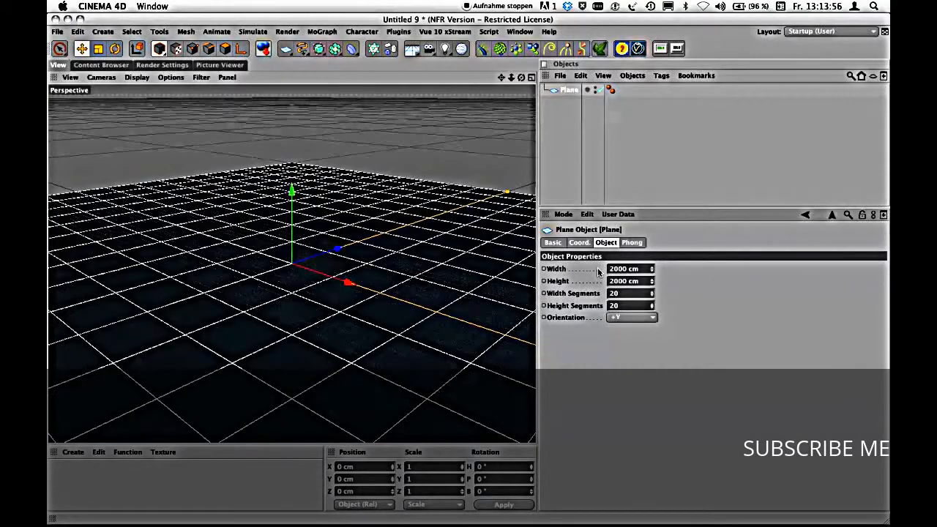
Add a cylinder primitive with a radius of 15 cm and a height of 600 cm.
left_click(285, 50)
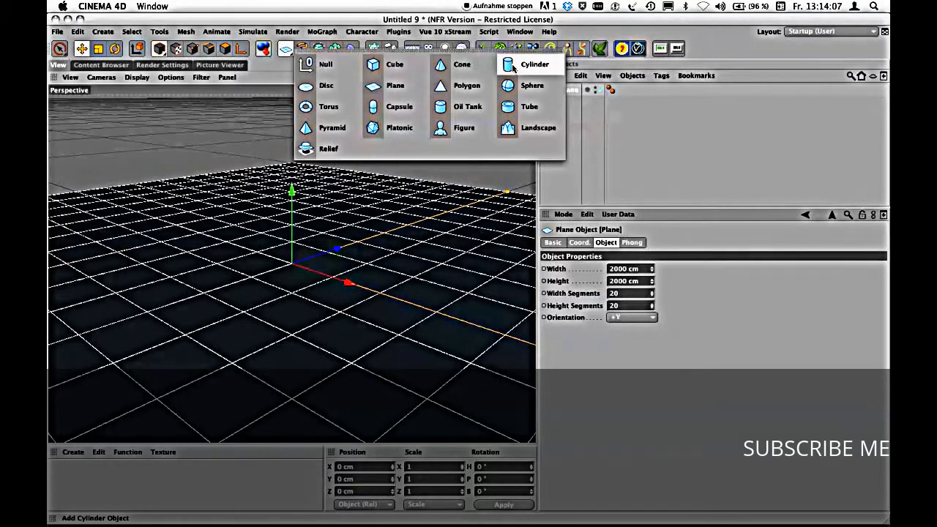
left_click(512, 67)
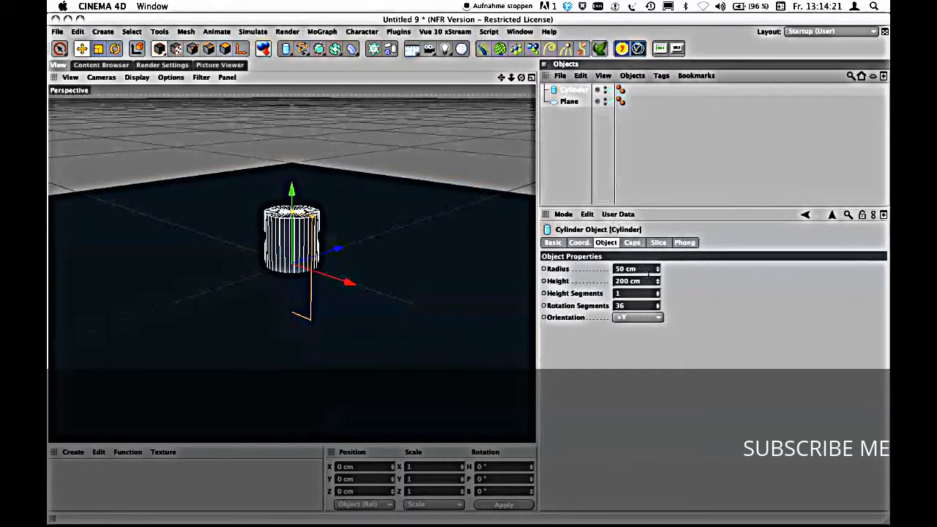
left_click_drag(638, 268, 590, 264)
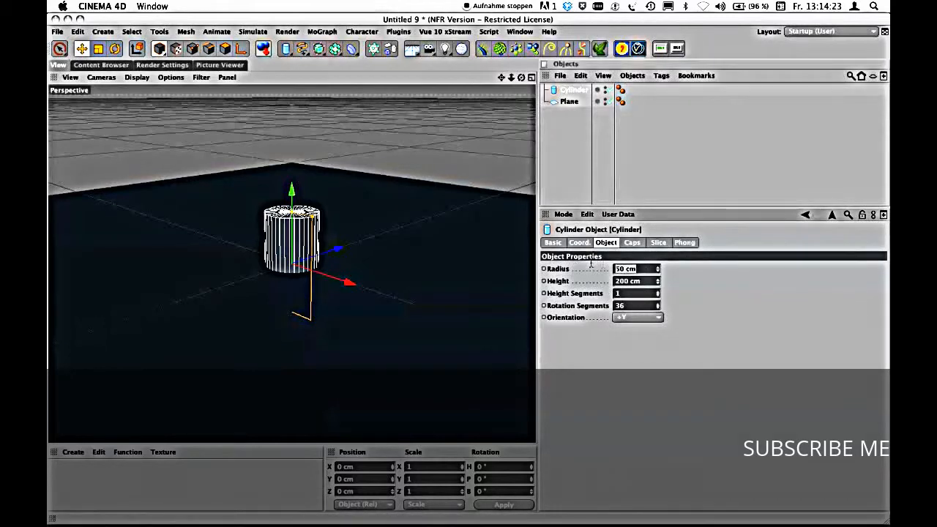
type("15")
key("Tab")
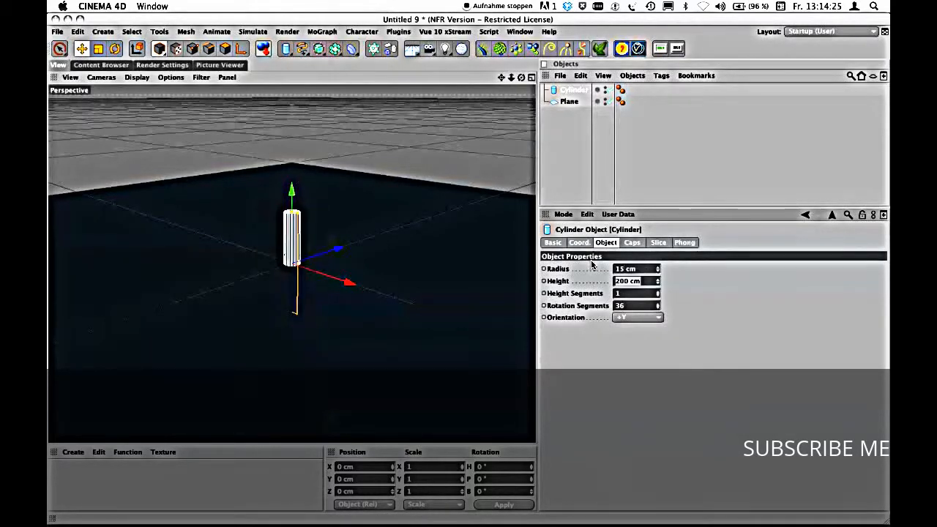
type("6000")
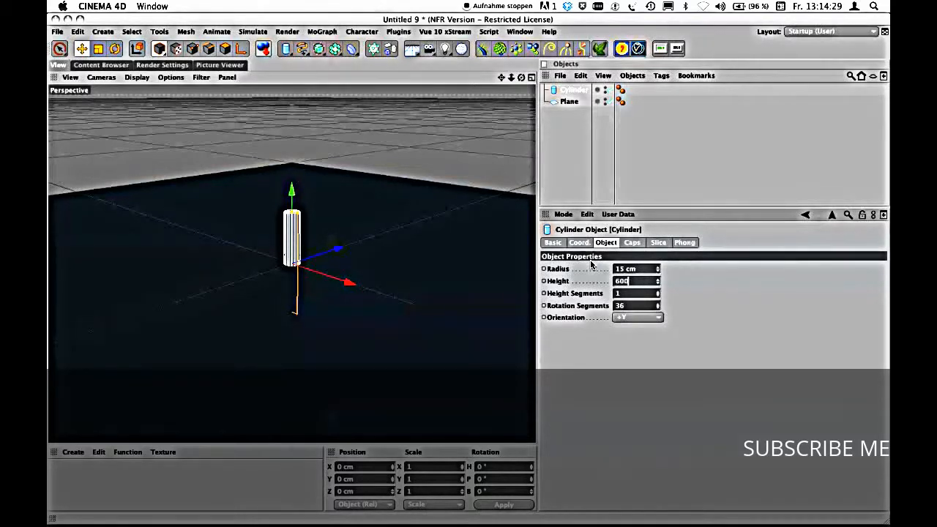
key("Return")
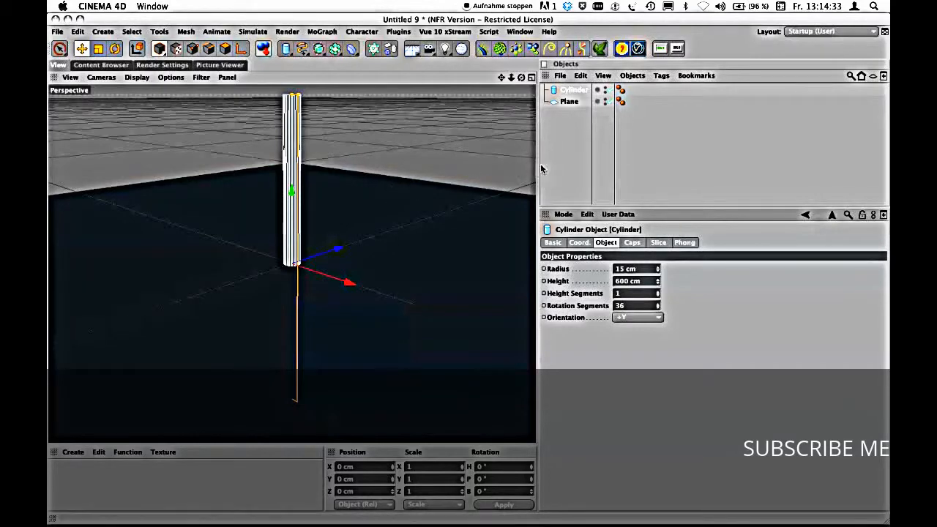
Add a MoGraph Cloner and make the cylinder its child in the object hierarchy.
mouse_move(585, 207)
left_mouse_down()
mouse_move(584, 193)
mouse_move(584, 217)
left_mouse_up()
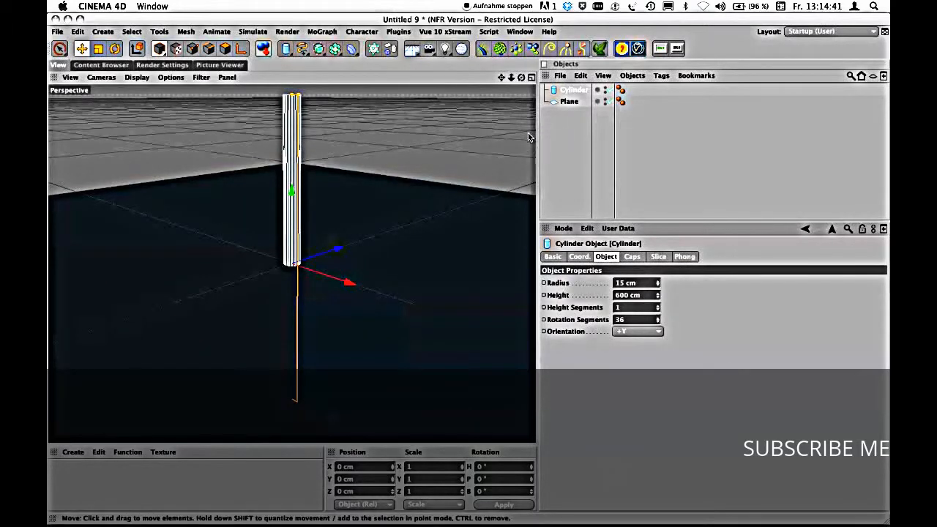
left_click(323, 31)
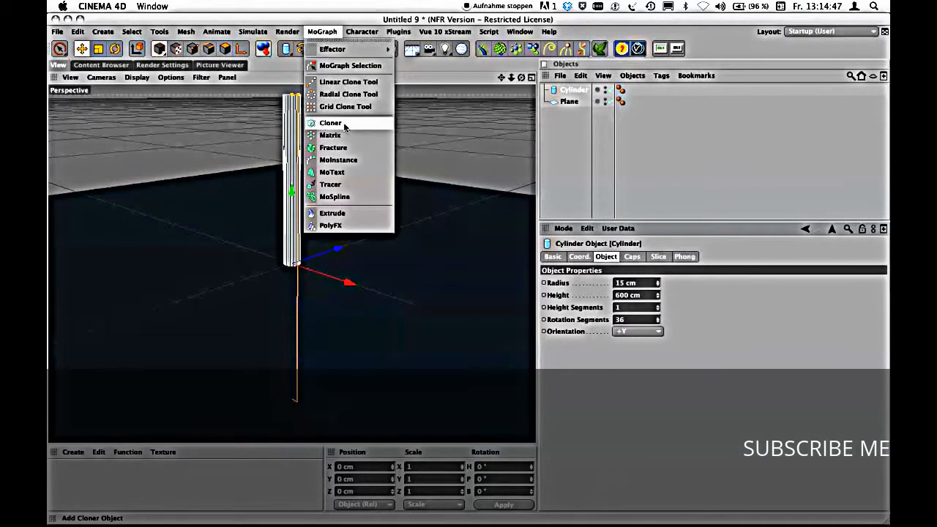
left_click(419, 126)
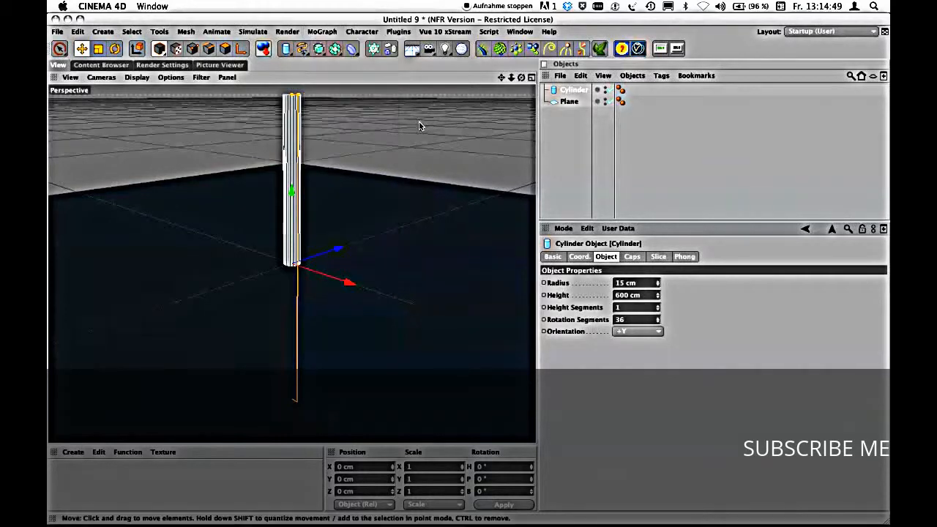
left_click(374, 49)
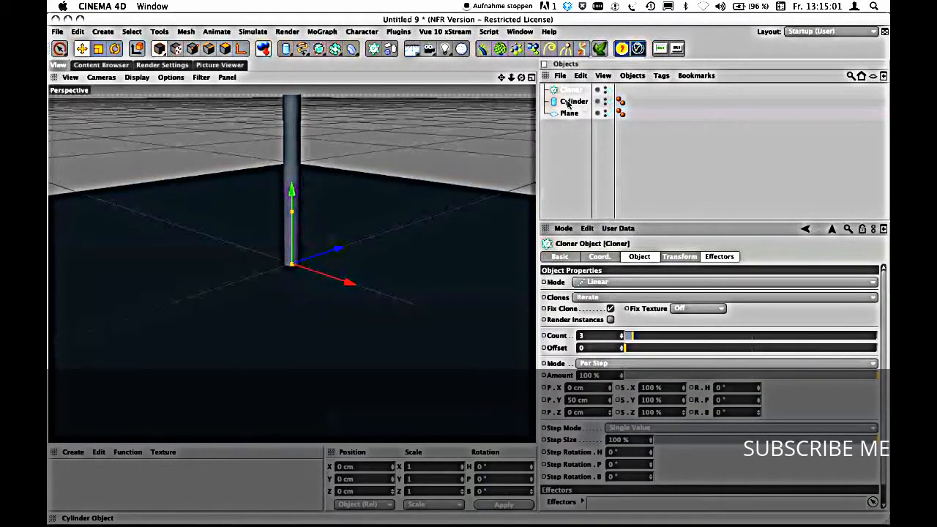
left_click_drag(573, 104, 572, 94)
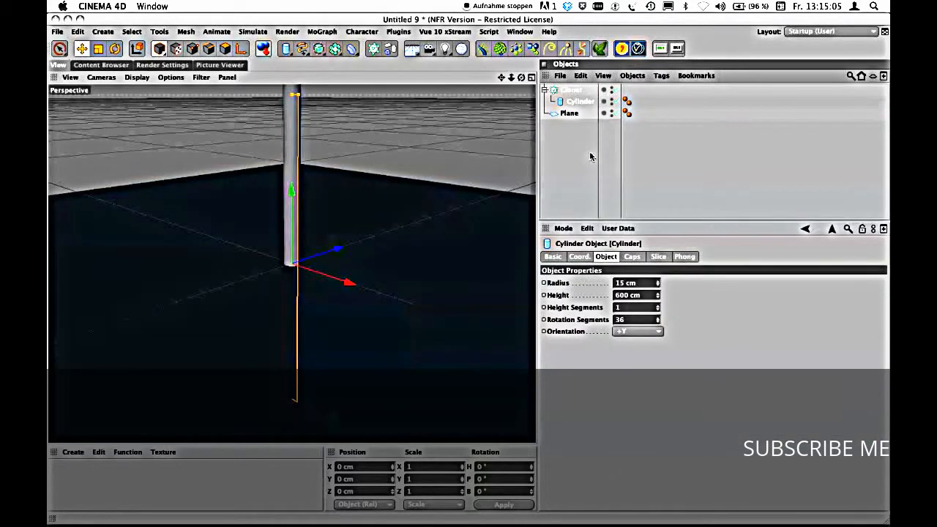
Set the Cloner's mode to Object and assign the plane as the object to distribute the clones on.
right_click_drag(380, 149, 354, 185, "alt")
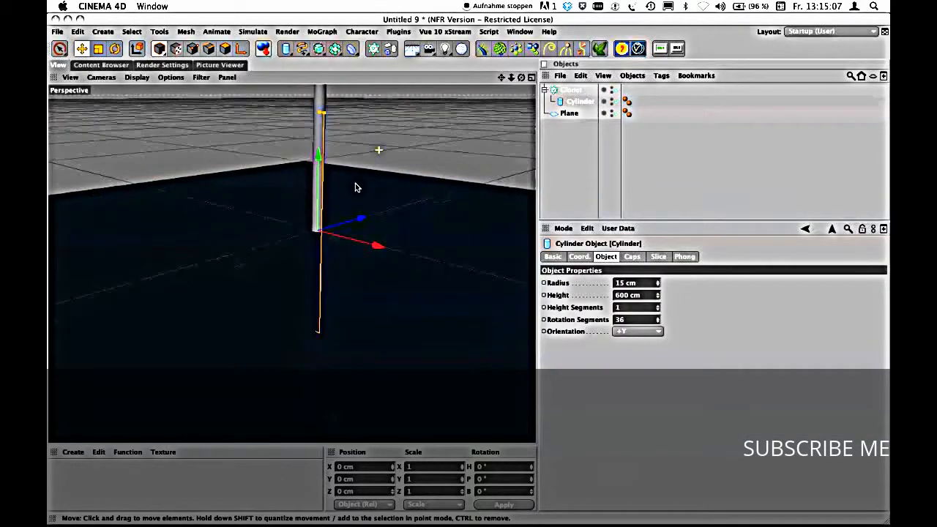
left_click_drag(431, 129, 387, 226, "alt")
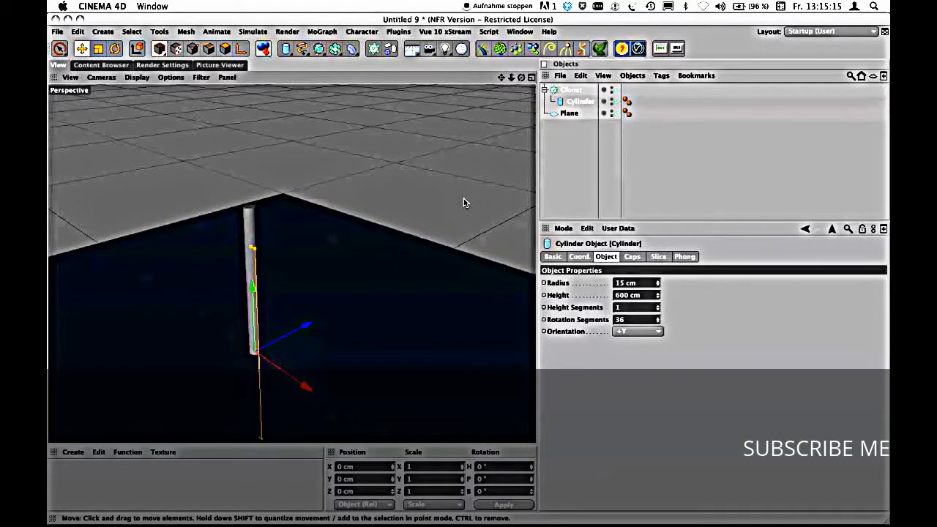
right_click_drag(463, 198, 474, 189, "alt")
middle_click_drag(400, 281, 470, 217, "alt")
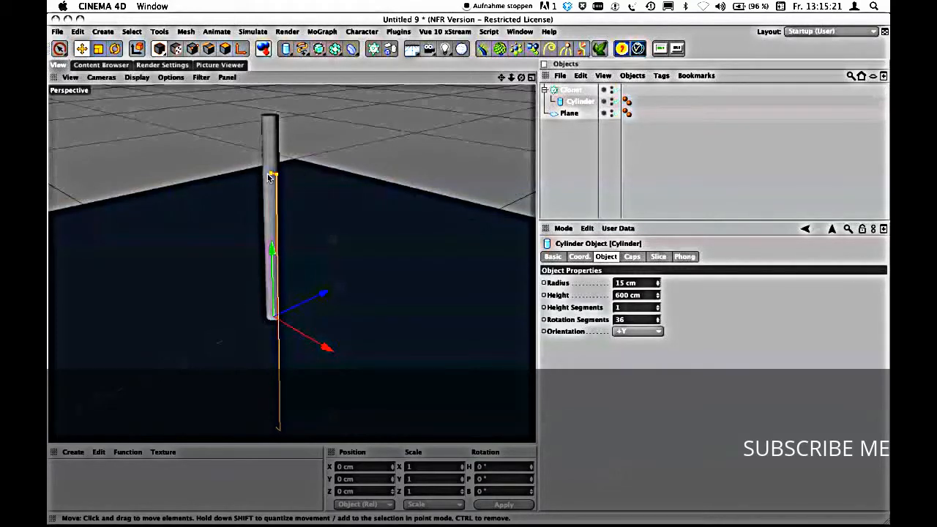
left_click(573, 90)
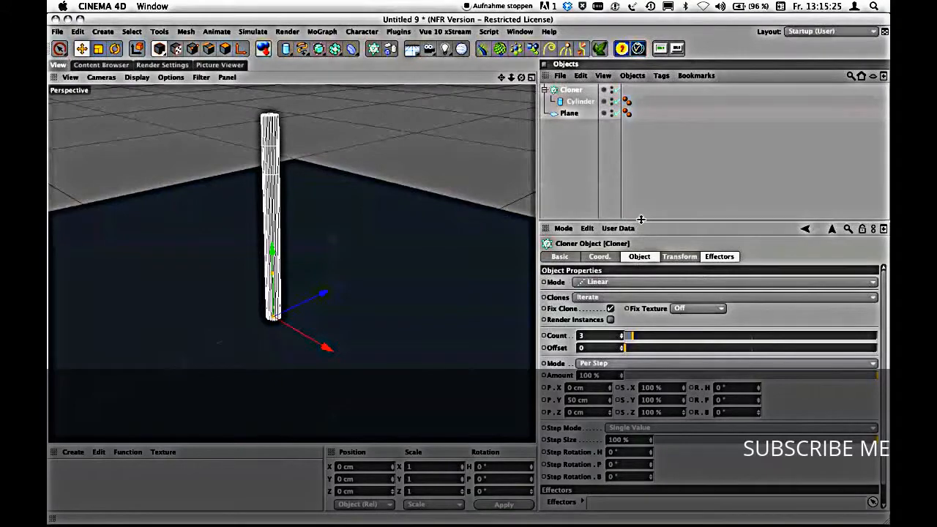
left_click_drag(641, 220, 637, 129)
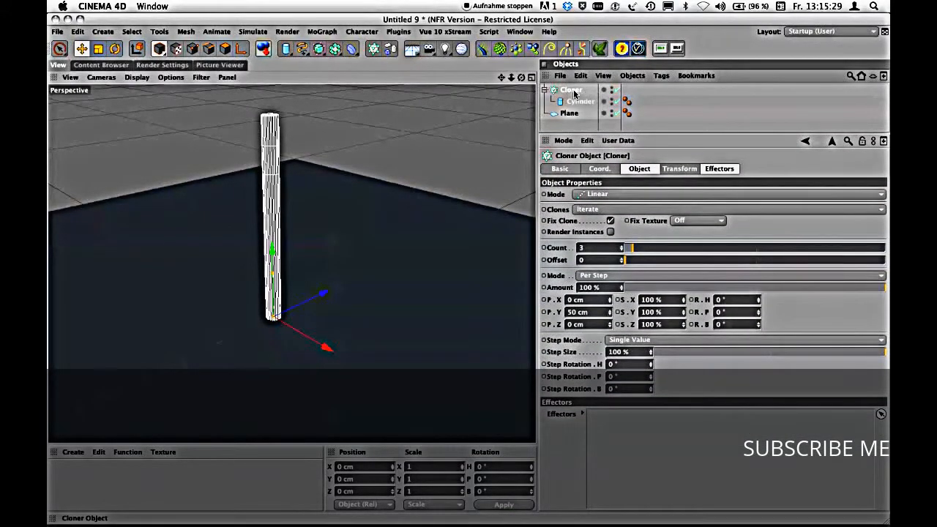
left_click(640, 170)
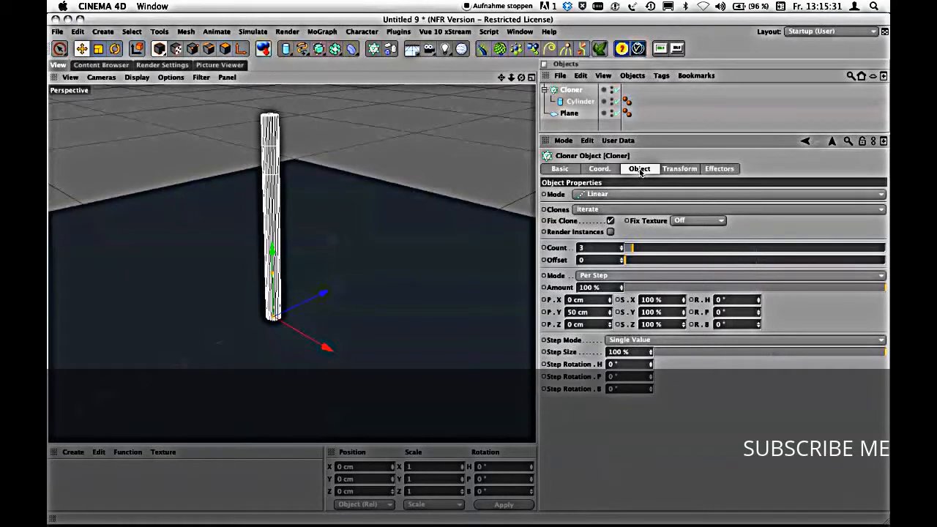
left_click(599, 196)
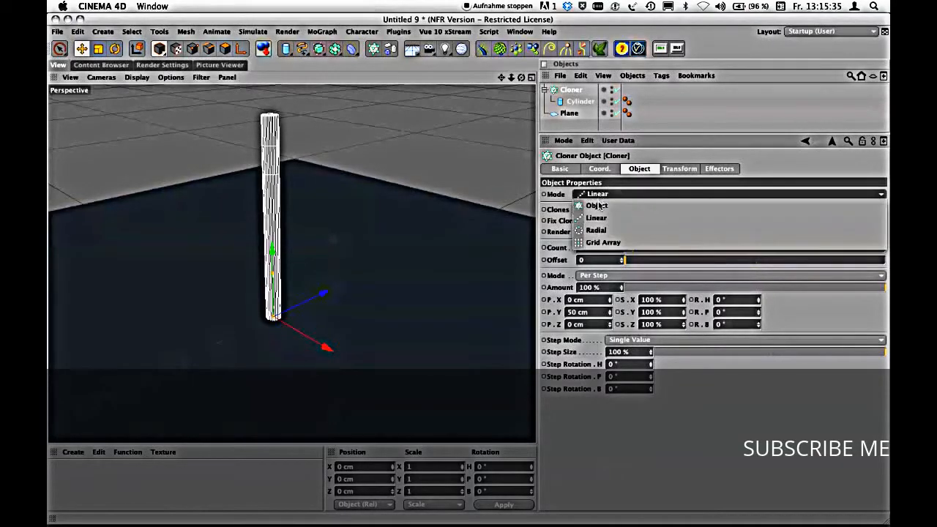
left_click(599, 206)
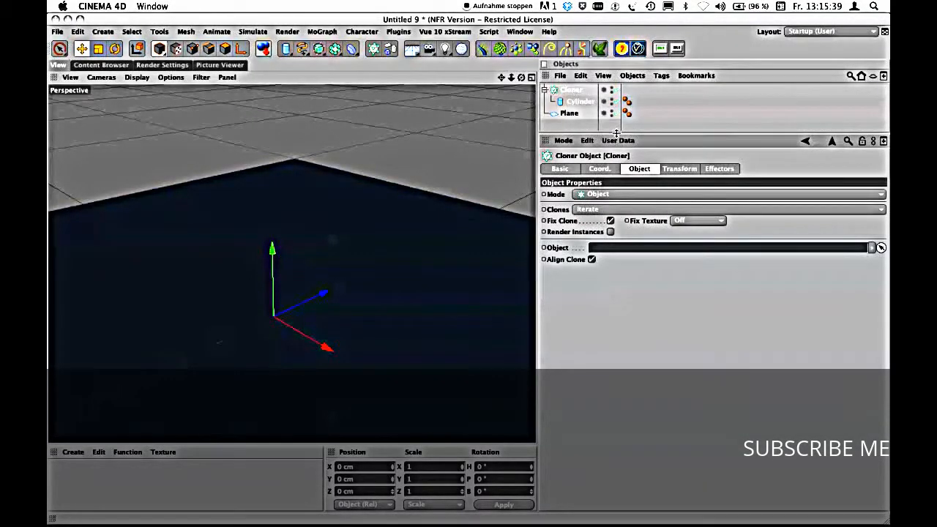
left_click_drag(617, 133, 617, 135)
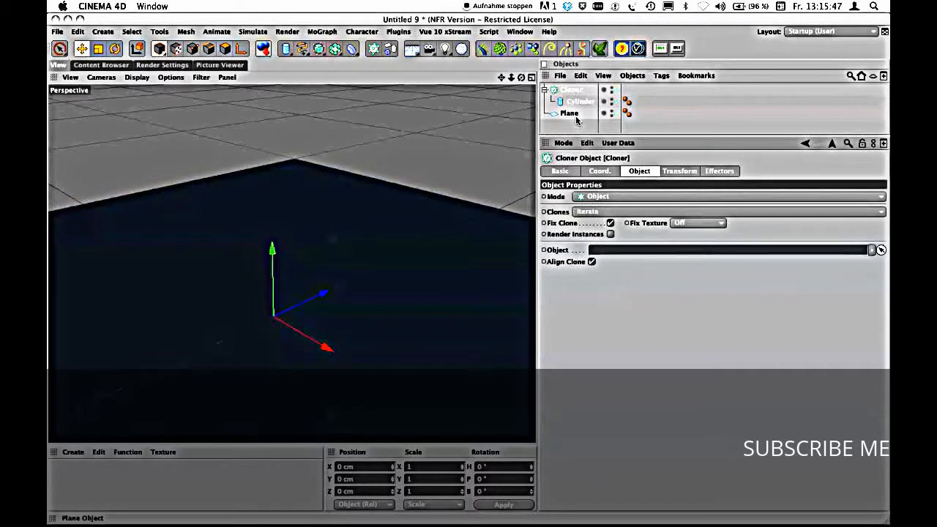
left_click_drag(570, 114, 609, 250)
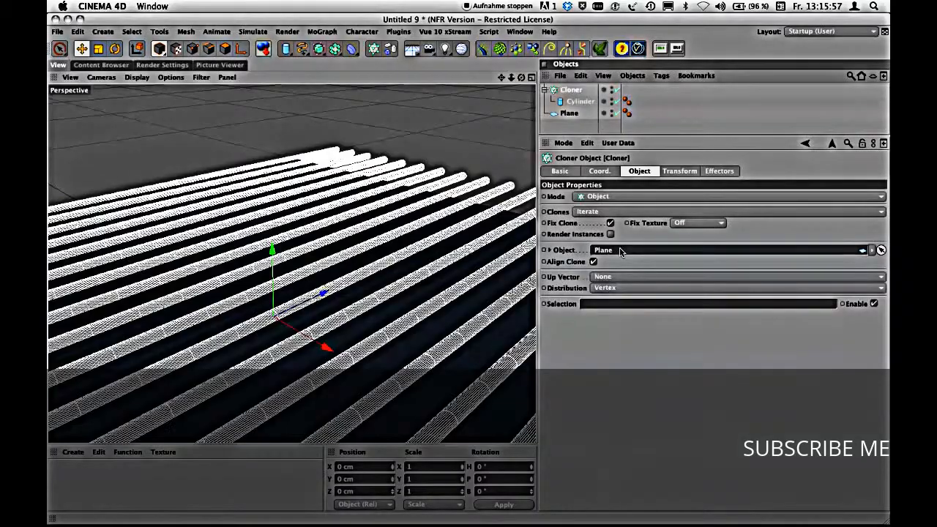
Turn off Align Clone for the Cloner.
right_click_drag(399, 231, 370, 260, "alt")
mouse_move(370, 261)
middle_mouse_down("alt")
mouse_move(366, 272)
mouse_move(340, 228)
middle_mouse_up("alt")
left_click_drag(340, 224, 347, 274, "alt")
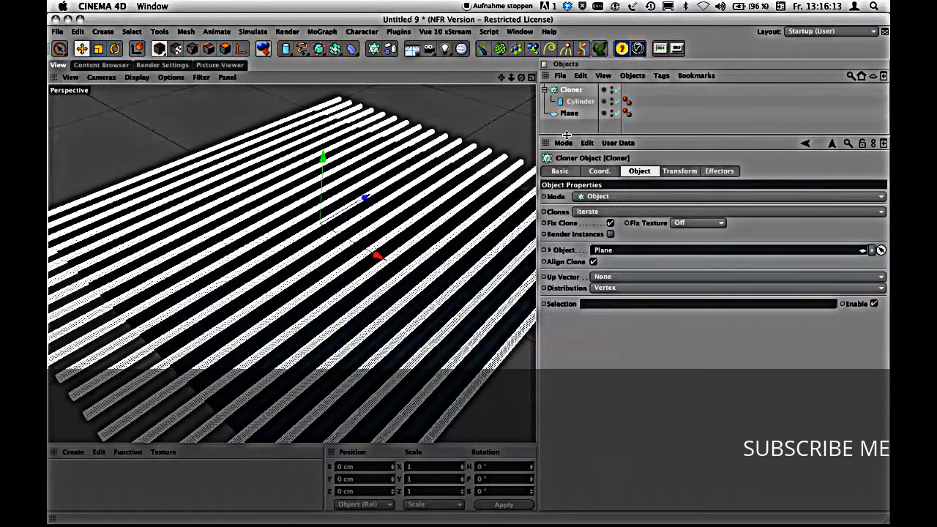
left_click(593, 262)
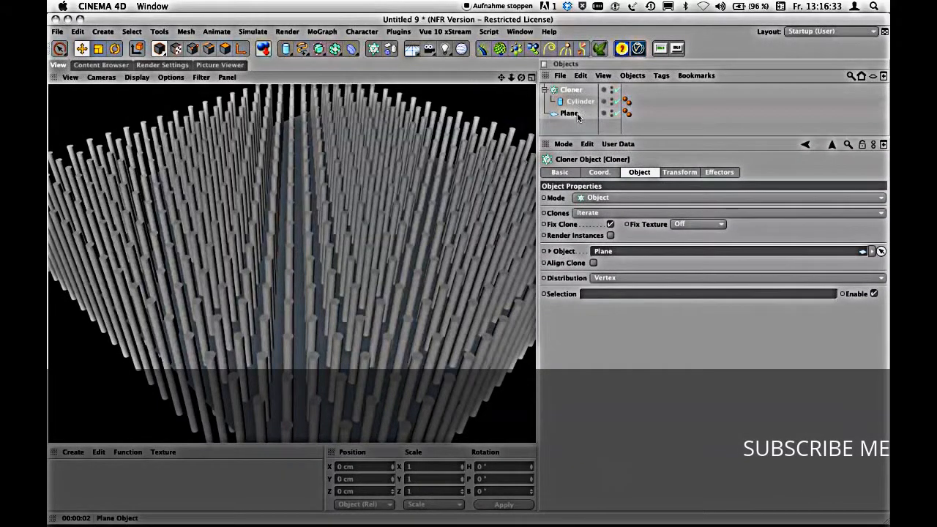
Reduce the plane's segments to 5 in width and 6 in height.
left_click(576, 115)
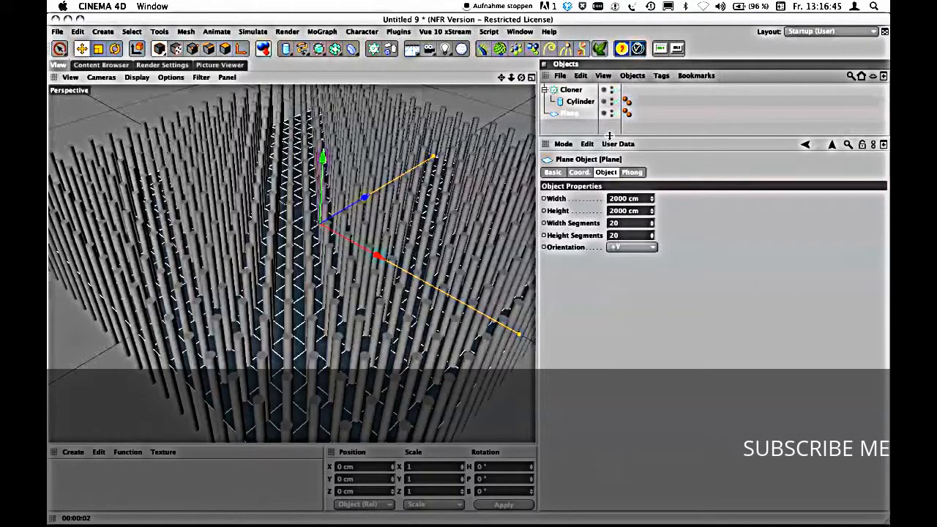
left_click_drag(405, 198, 348, 220, "alt")
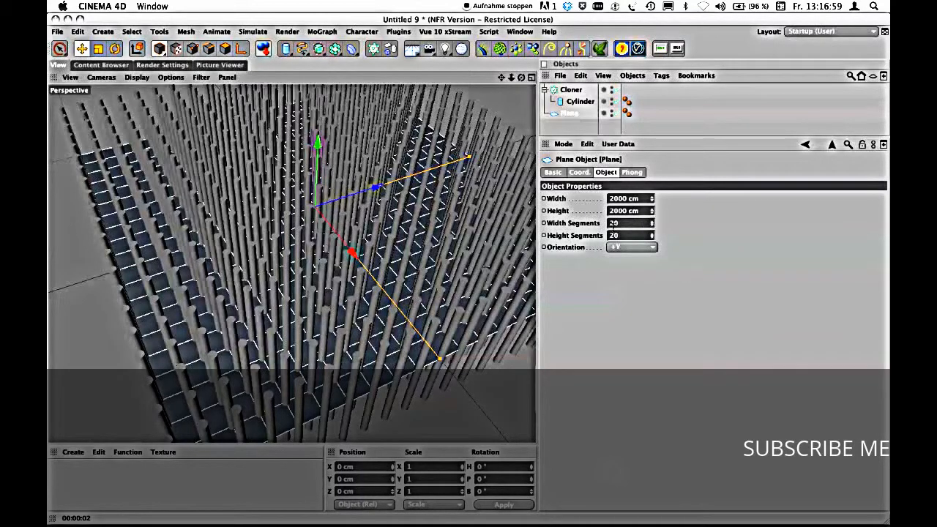
left_click_drag(651, 226, 657, 246)
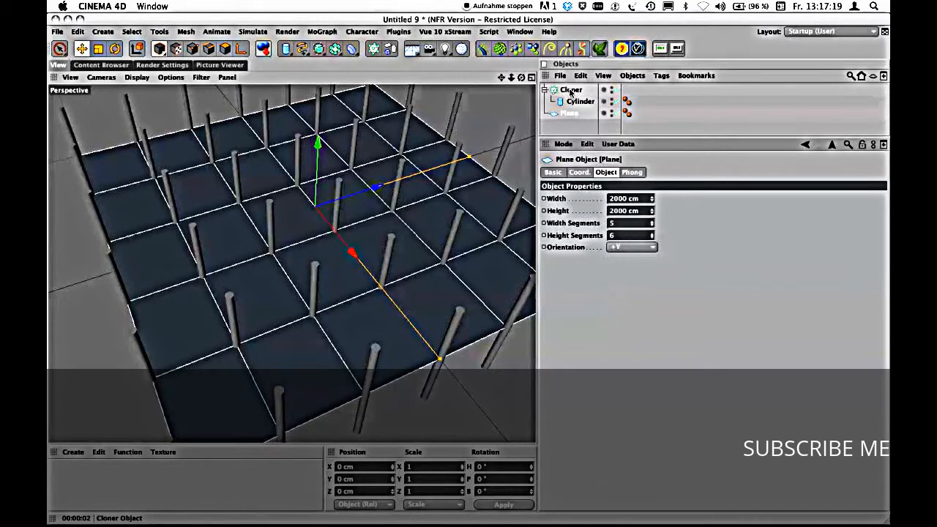
Set the plane's width segments and height segments back to 20 each.
double_click(612, 223)
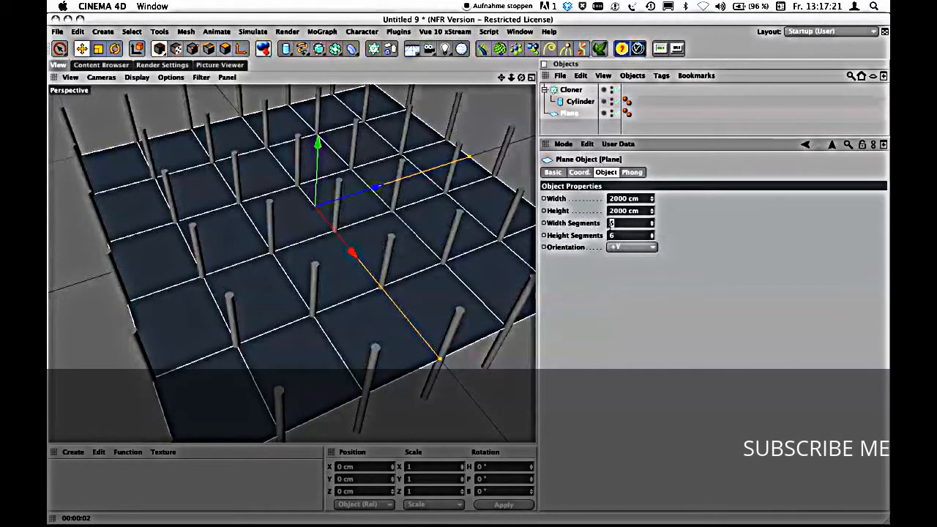
type("20")
key("Tab")
type("20")
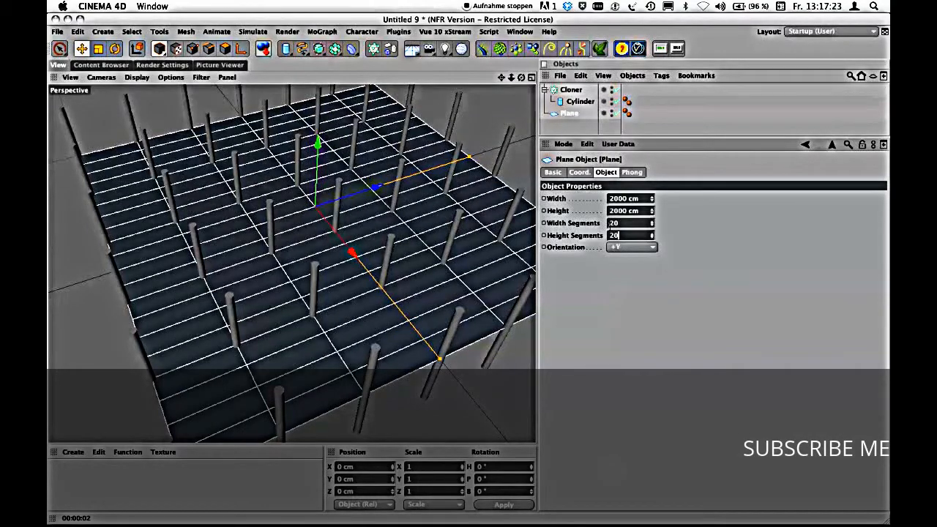
key("Return")
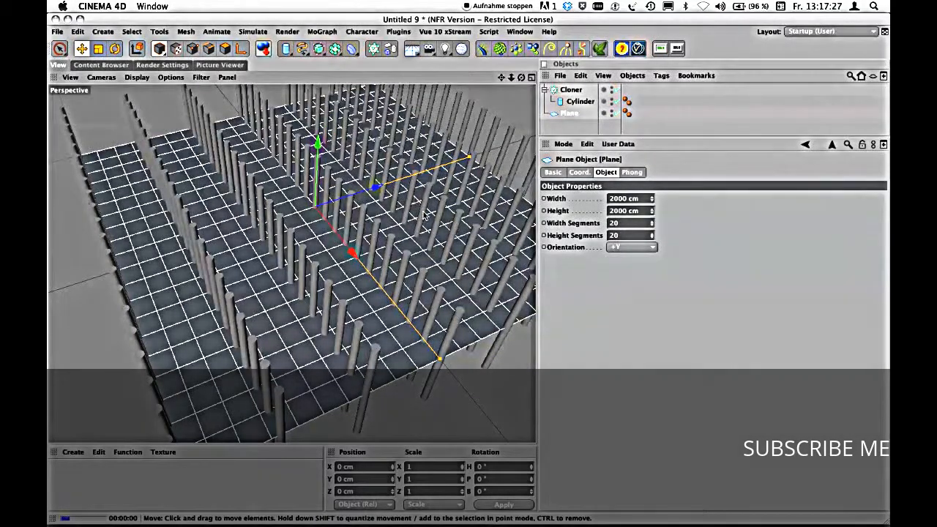
left_click_drag(423, 215, 512, 123, "alt")
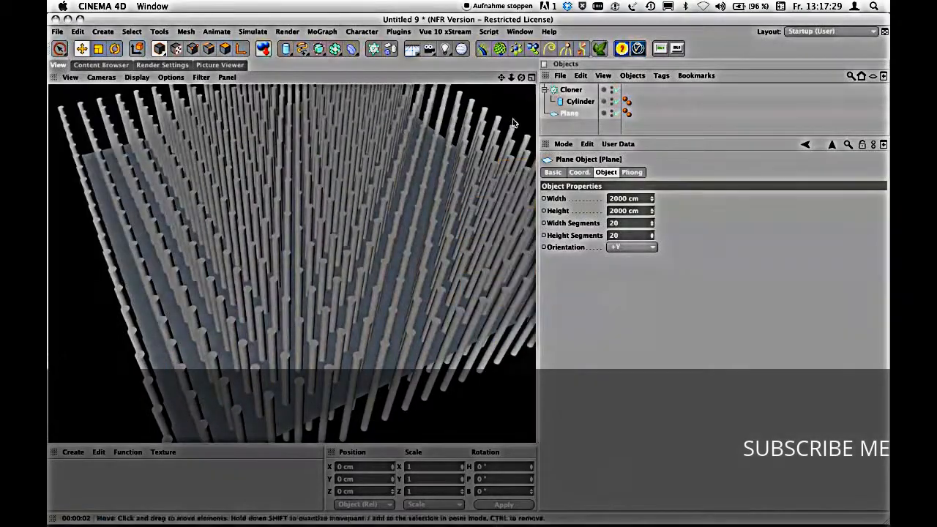
Set the Cloner's distribution on the plane to Surface and raise the clone count to 48.
left_click(571, 90)
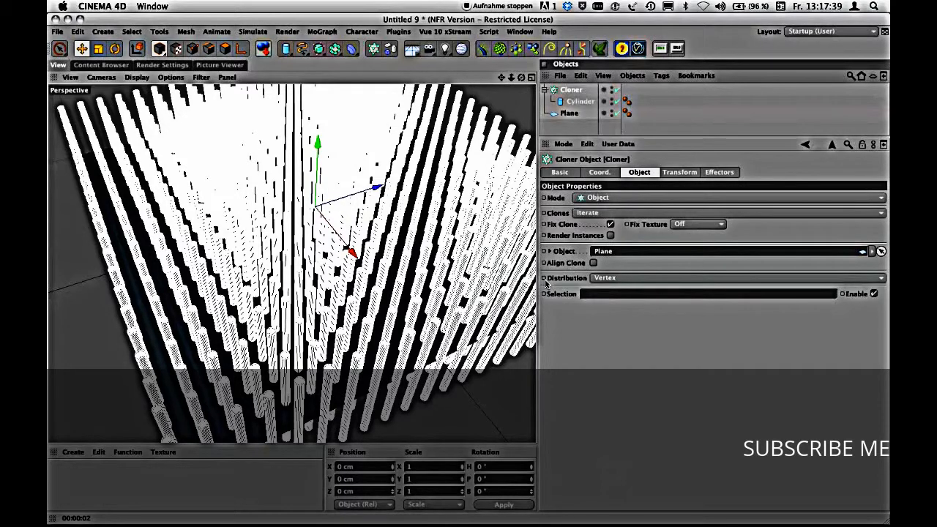
left_click(628, 280)
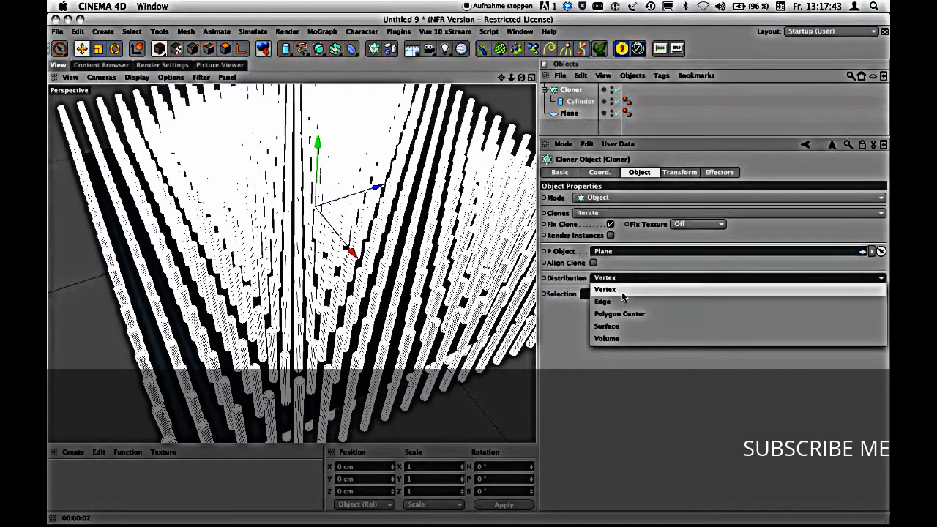
left_click(620, 327)
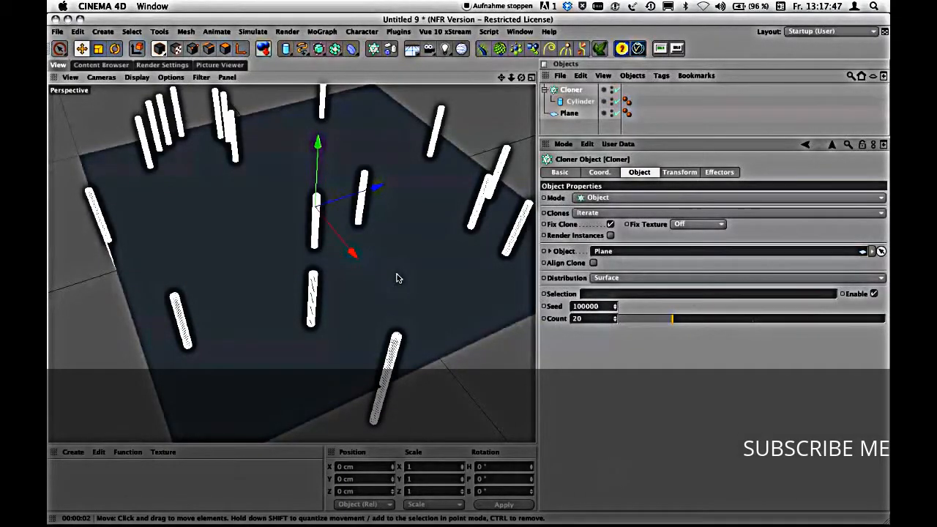
left_click_drag(389, 279, 399, 251, "alt")
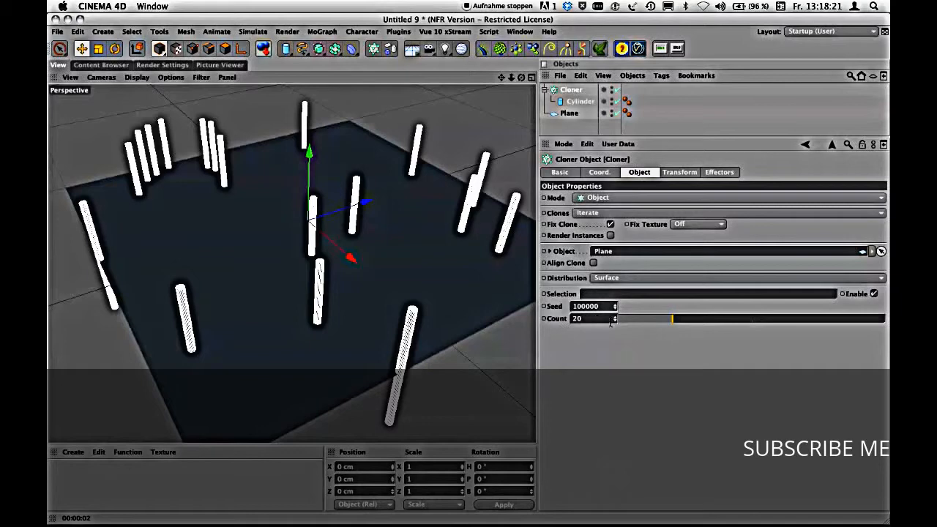
mouse_move(615, 320)
left_mouse_down()
mouse_move(614, 301)
mouse_move(606, 318)
mouse_move(604, 279)
mouse_move(599, 293)
mouse_move(598, 257)
mouse_move(596, 282)
mouse_move(595, 233)
mouse_move(615, 310)
mouse_move(613, 287)
left_mouse_up()
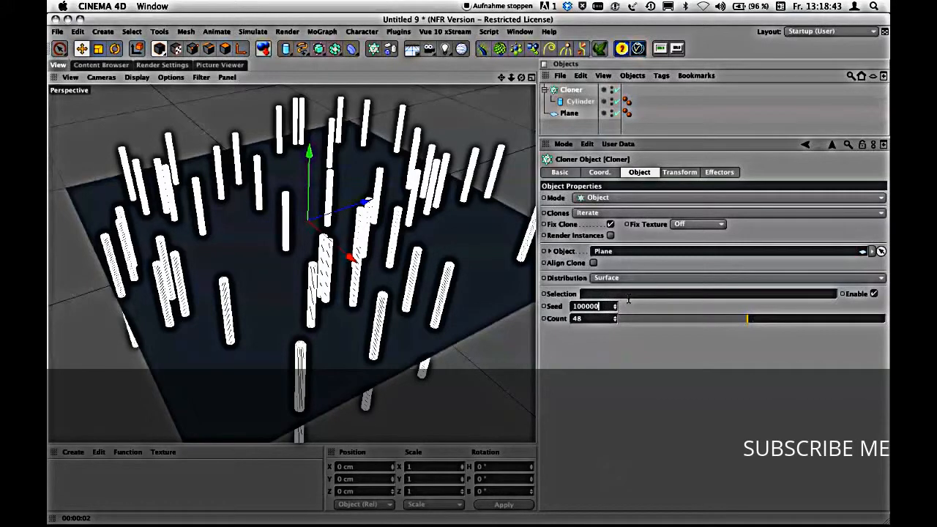
Try different seed values for the Cloner's random surface distribution and settle on 99994.
key("Down")
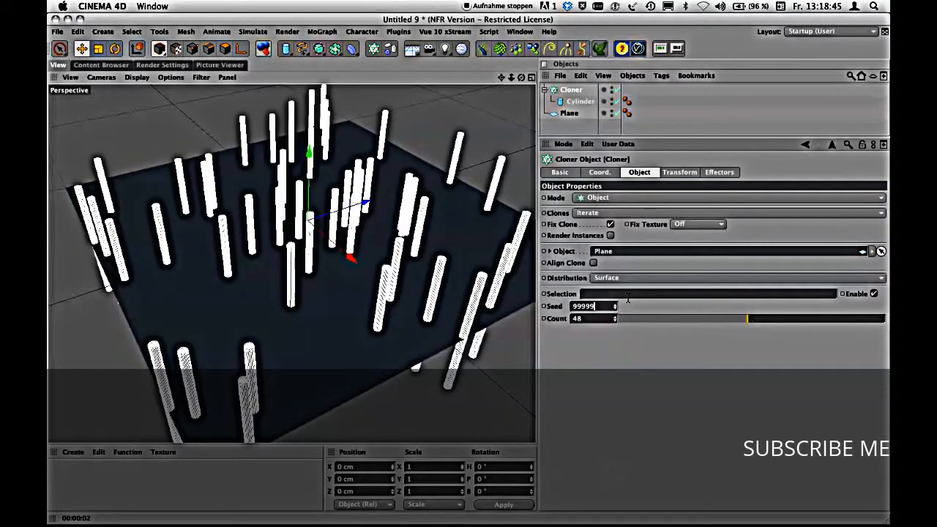
key("Down")
key("Down")
key("Down")
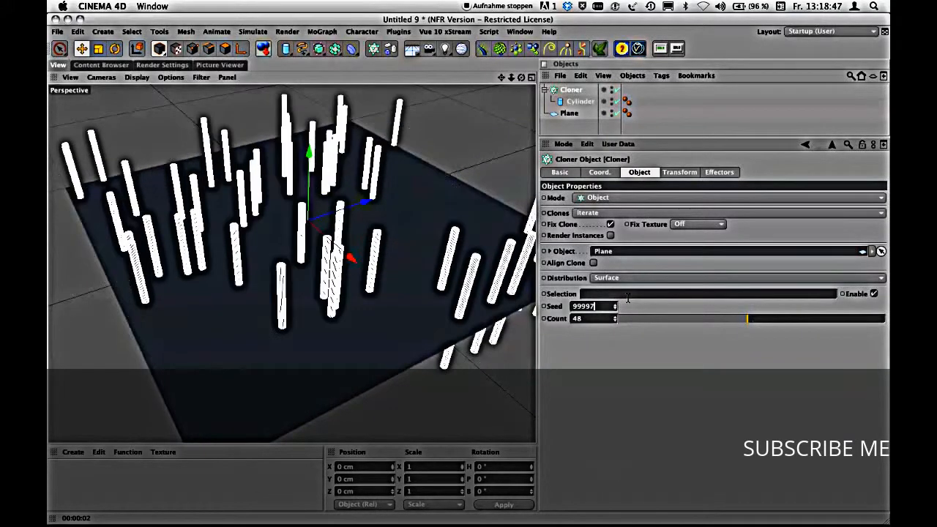
key("Down")
key("Down")
key("Down")
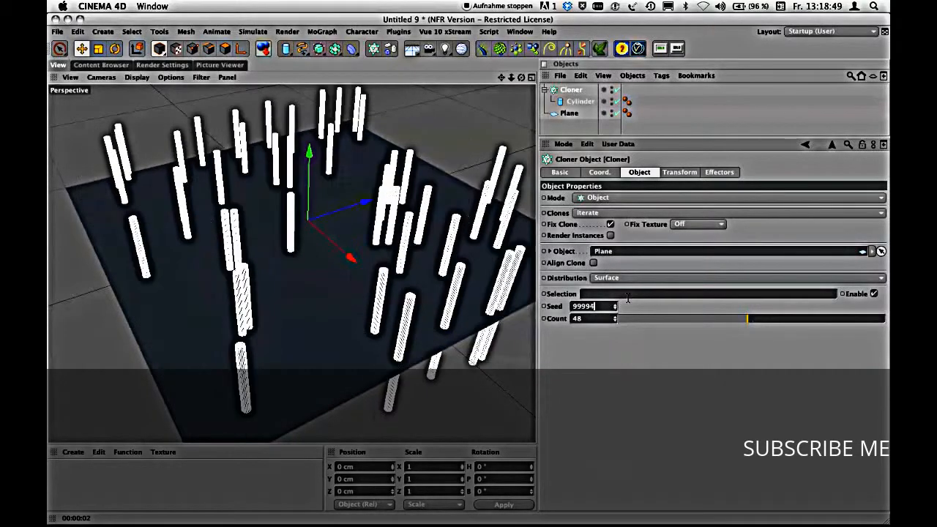
key("Down")
key("Down")
key("Down")
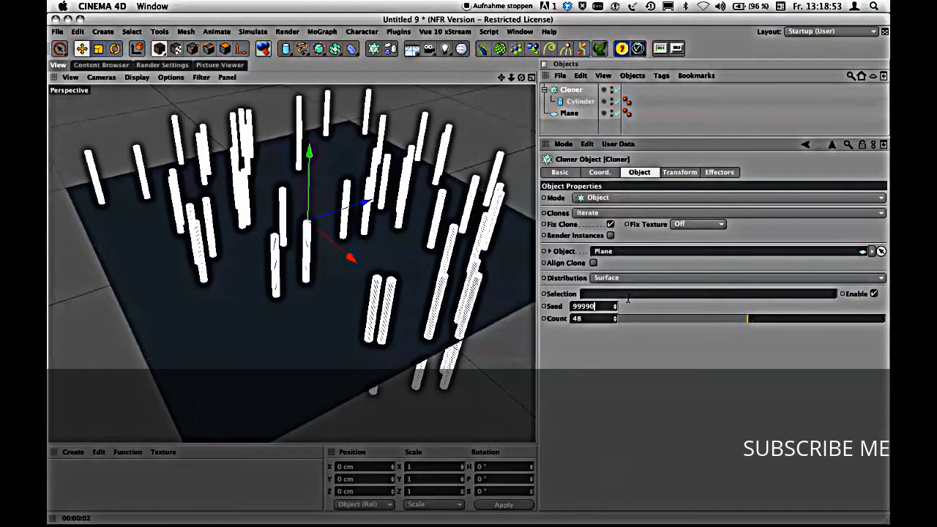
key("Down")
key("Down")
key("Down")
key("Down")
key("Down")
key("Down")
key("Down")
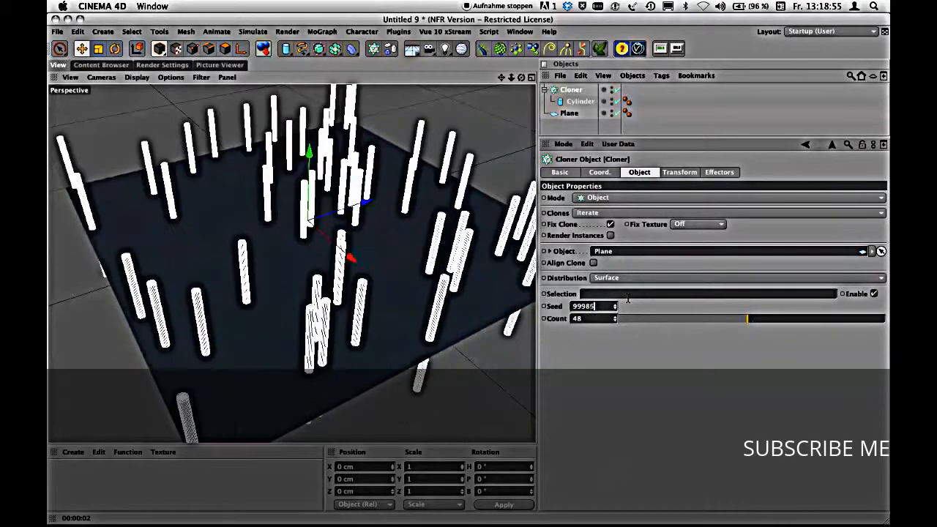
key("Up")
key("Up")
key("Up")
key("Up")
key("Up")
key("Up")
key("Up")
key("Up")
key("Up")
key("Up")
key("Up")
key("Up")
key("Up")
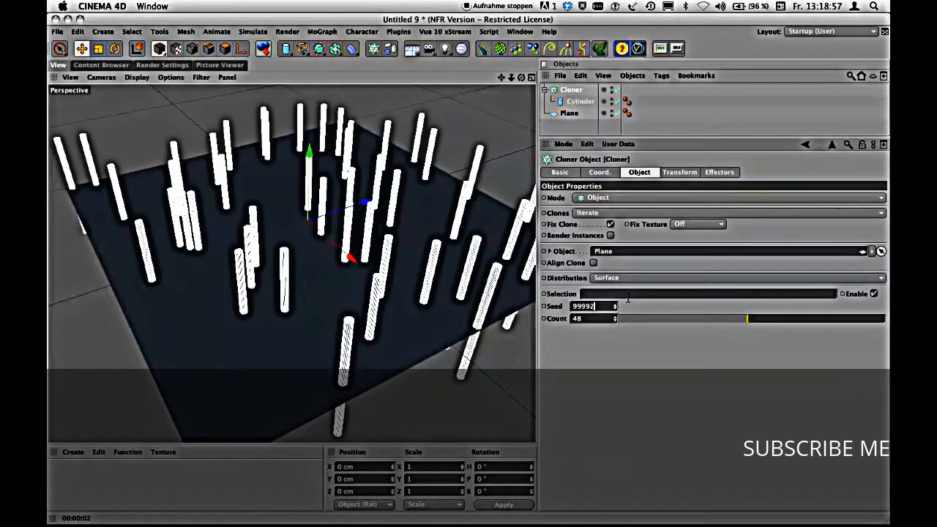
key("Up")
key("Up")
key("Up")
key("Up")
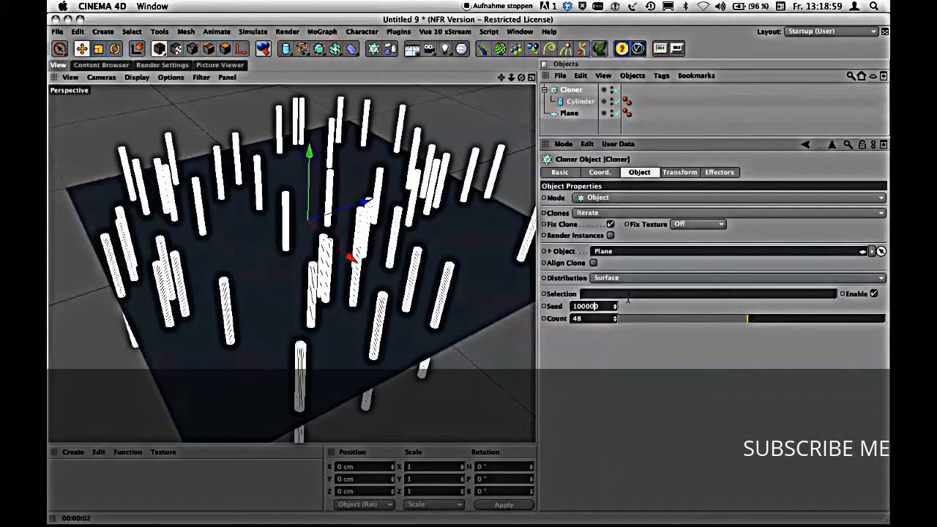
key("Up")
key("Up")
key("Up")
key("Up")
key("Up")
key("Up")
key("Up")
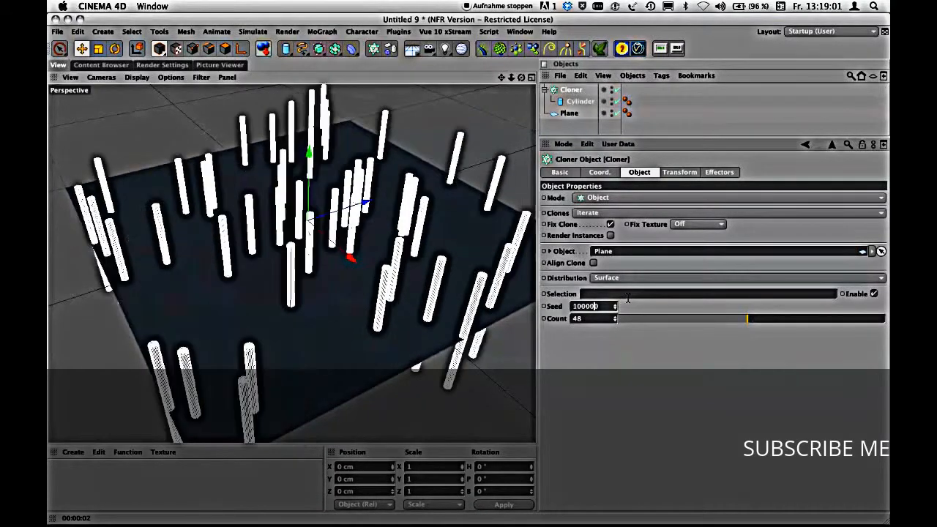
key("Up")
key("Up")
key("Up")
key("Up")
key("Up")
key("Down")
key("Up")
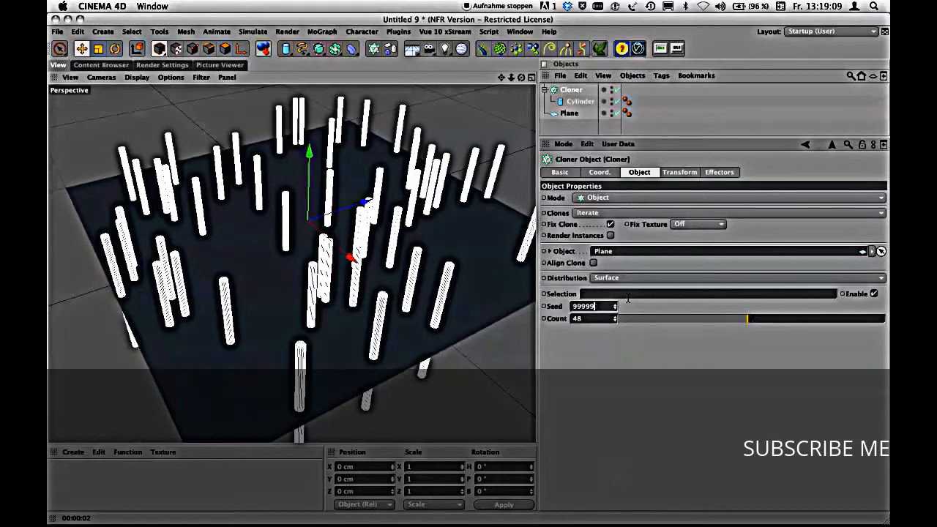
key("Down")
key("Up")
key("Down")
key("Down")
key("Down")
key("Down")
key("Down")
key("Down")
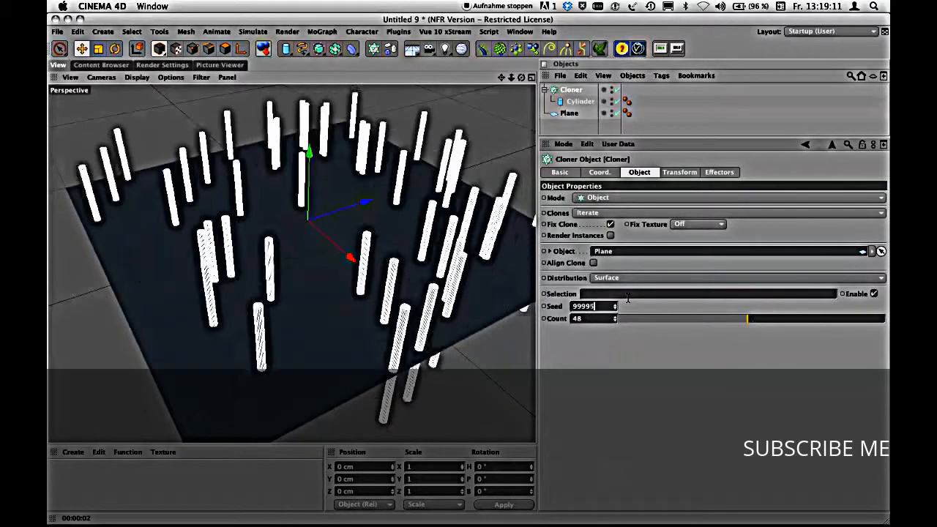
key("Up")
key("Up")
key("Down")
key("Up")
key("Down")
key("Down")
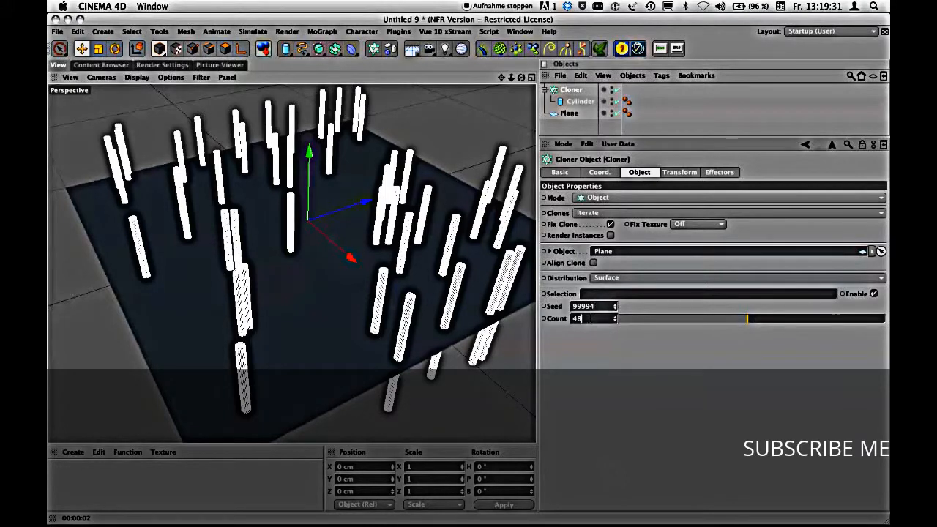
Set the Cloner's clone count to 20.
type("20")
key("Return")
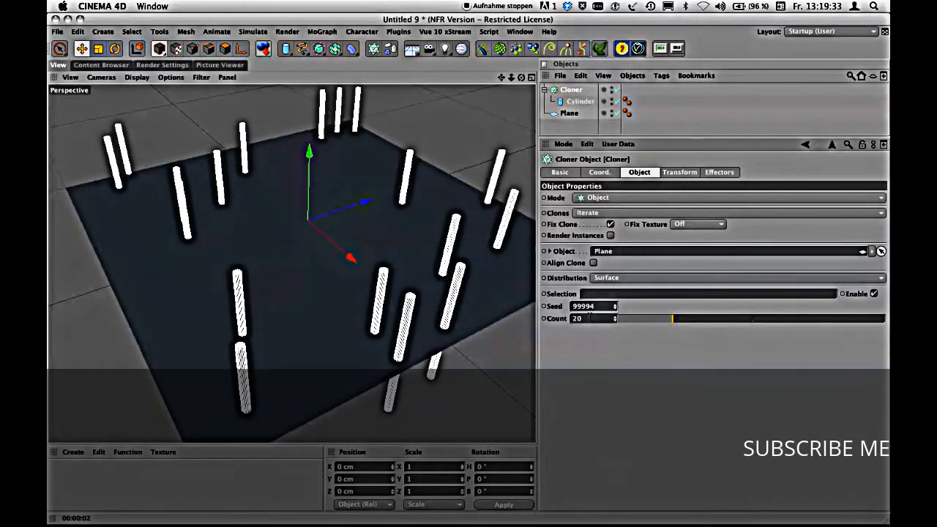
left_click_drag(318, 242, 366, 228, "alt")
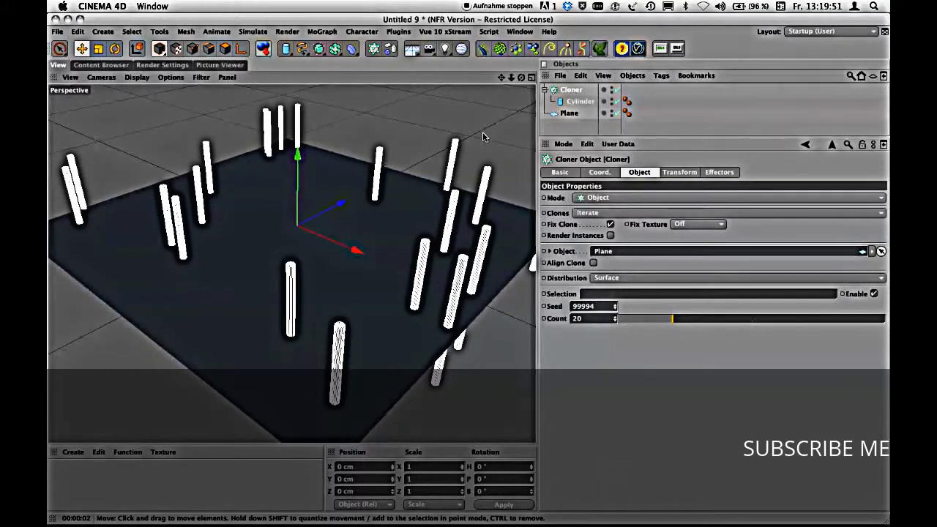
left_click_drag(427, 225, 425, 200, "alt")
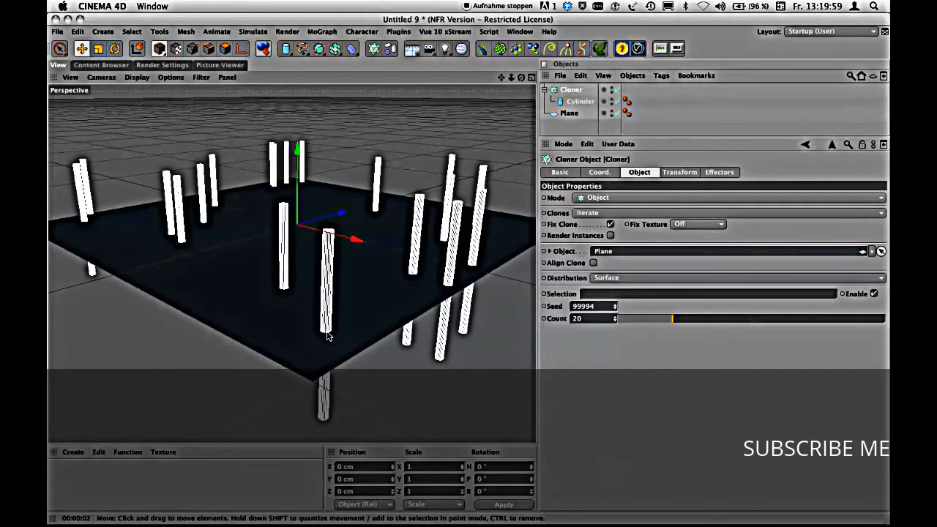
mouse_move(374, 292)
left_mouse_down("alt")
mouse_move(379, 279)
mouse_move(399, 296)
left_mouse_up("alt")
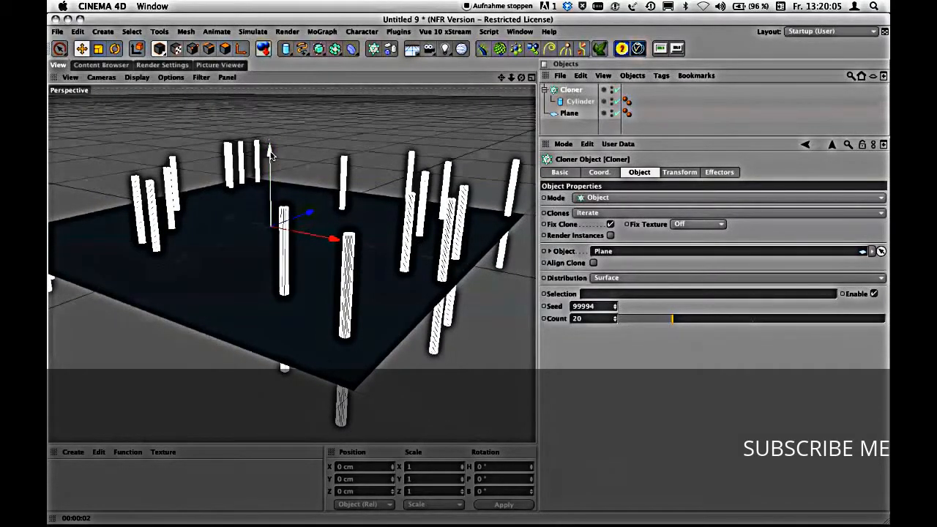
Temporarily disable the Cloner to examine how the original cylinder sits in the plane, and enable it again.
left_click(583, 101)
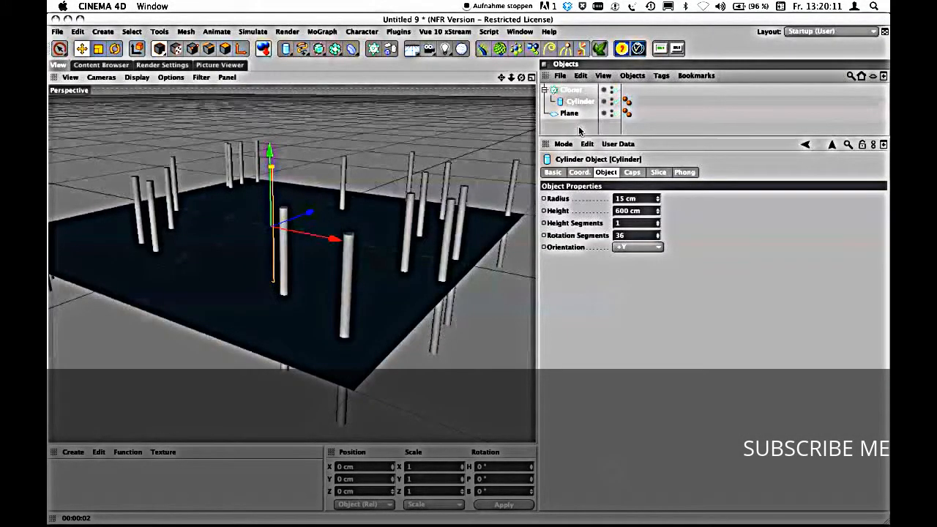
left_click_drag(586, 137, 586, 138)
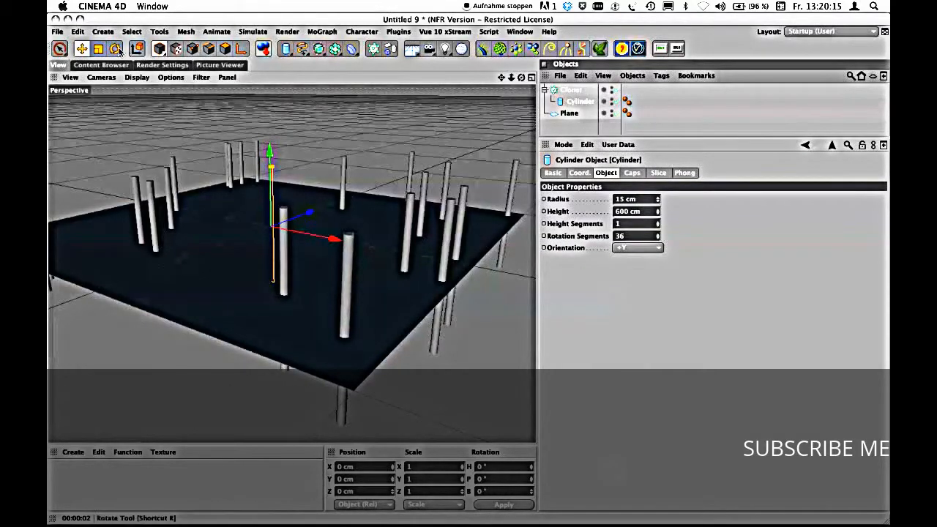
mouse_move(329, 180)
left_mouse_down("alt")
mouse_move(330, 165)
mouse_move(355, 224)
mouse_move(333, 213)
mouse_move(335, 192)
left_mouse_up("alt")
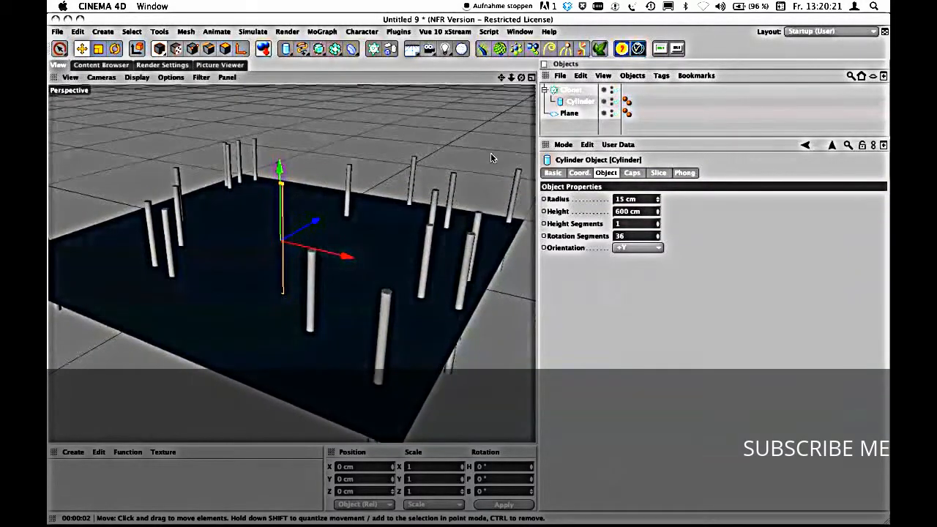
left_click(567, 131)
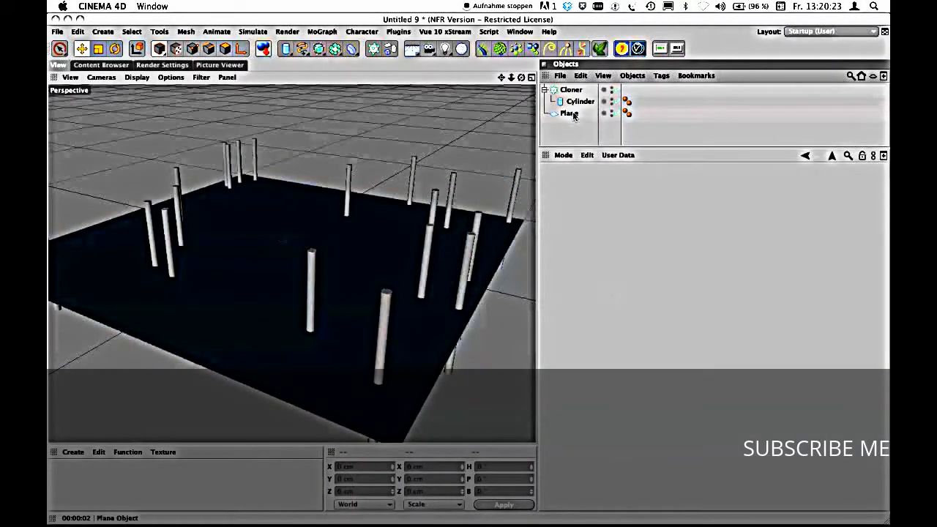
left_click(573, 102)
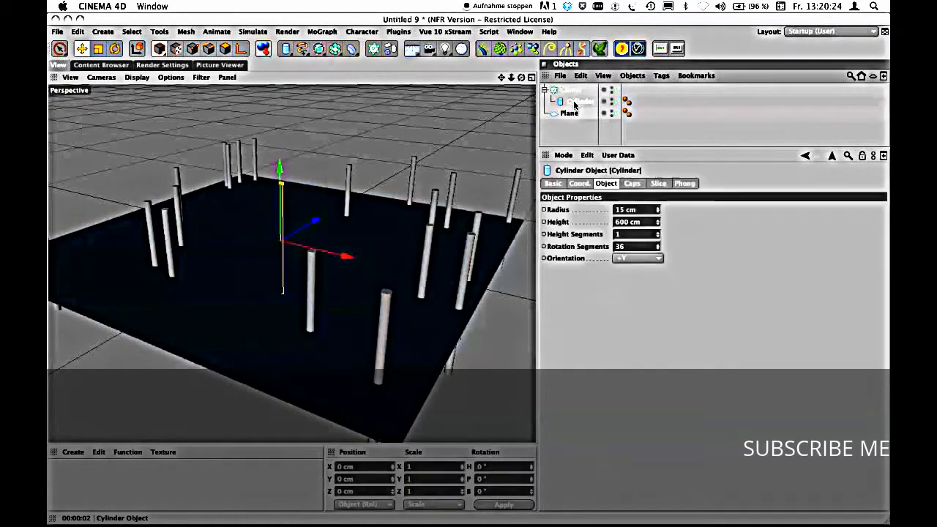
left_click(617, 90)
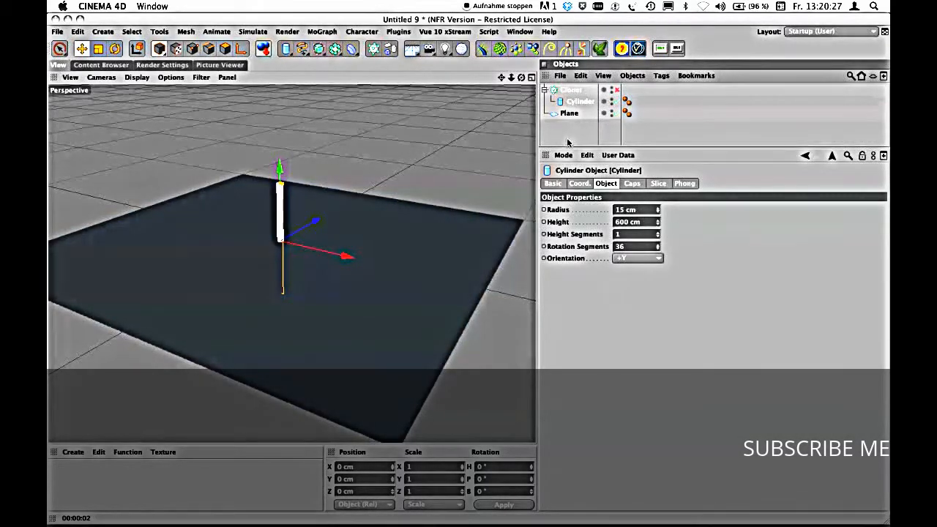
left_click_drag(397, 241, 341, 299, "alt")
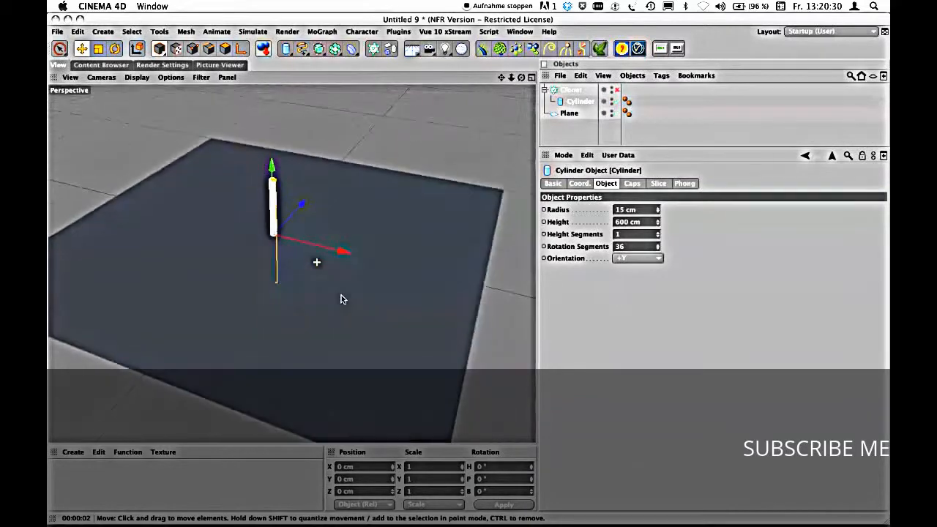
left_click(617, 90)
left_click(561, 134)
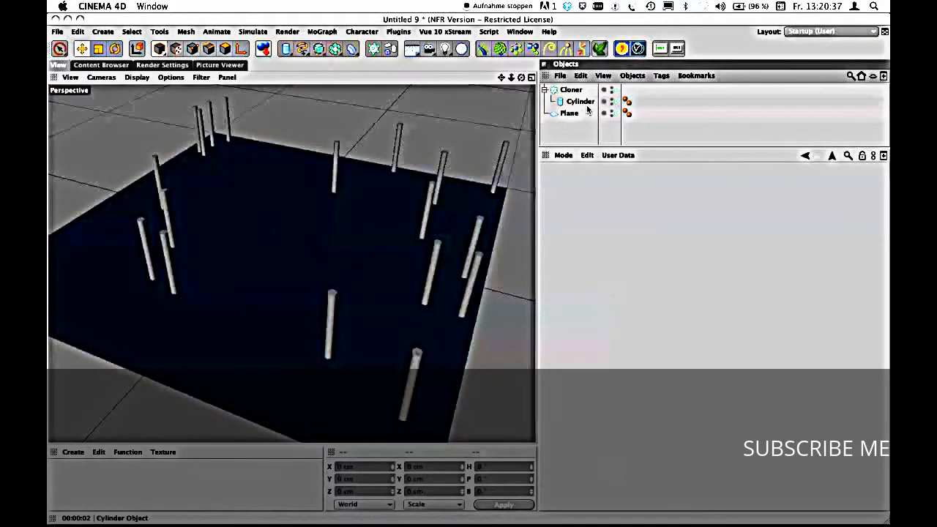
Disable the Cloner, select its original cylinder and examine from a low angle how it passes through the plane.
left_click(617, 90)
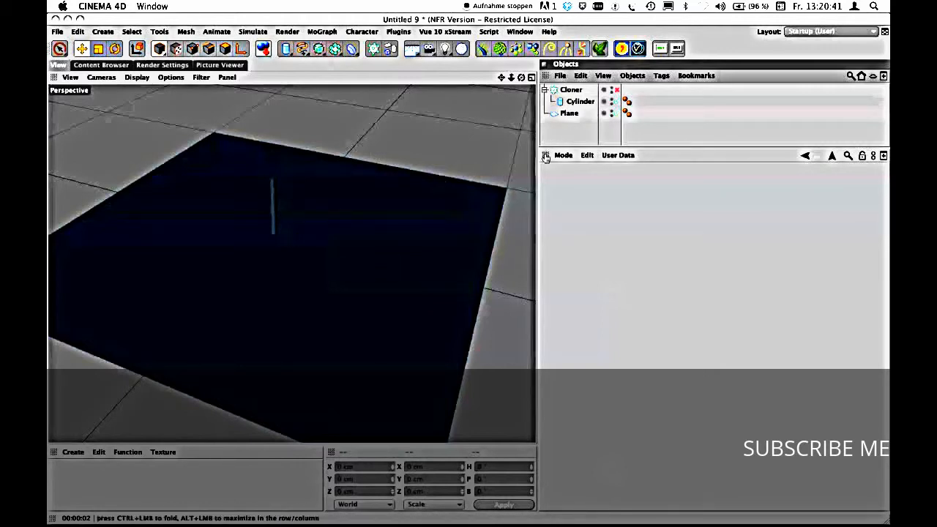
left_click(617, 90)
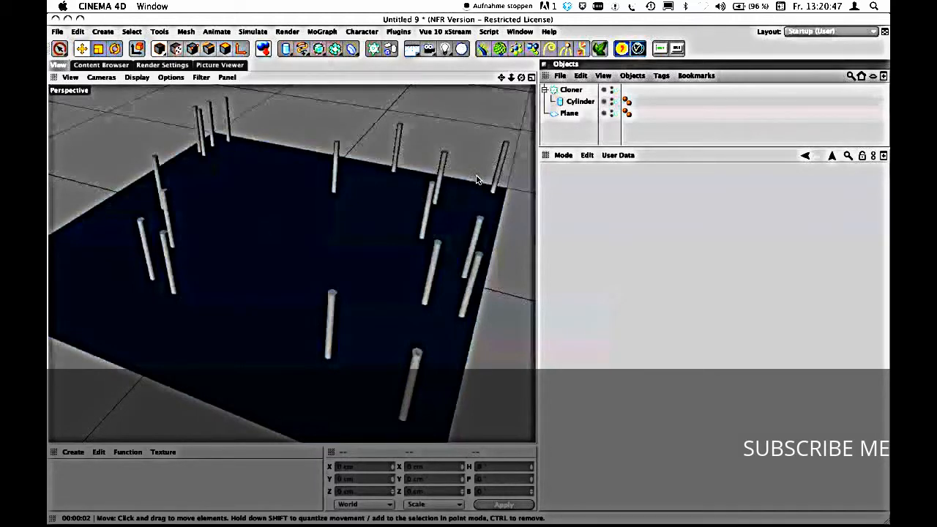
left_click(617, 89)
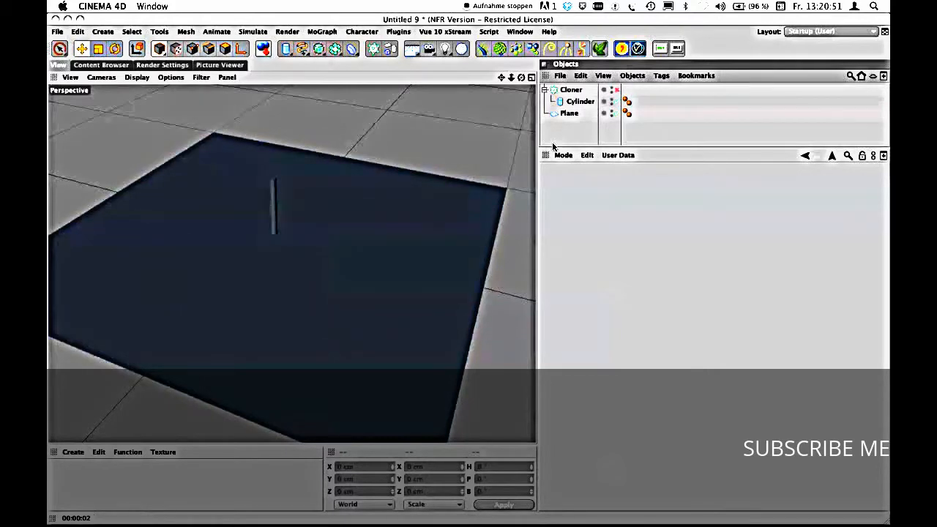
left_click_drag(393, 178, 415, 175, "alt")
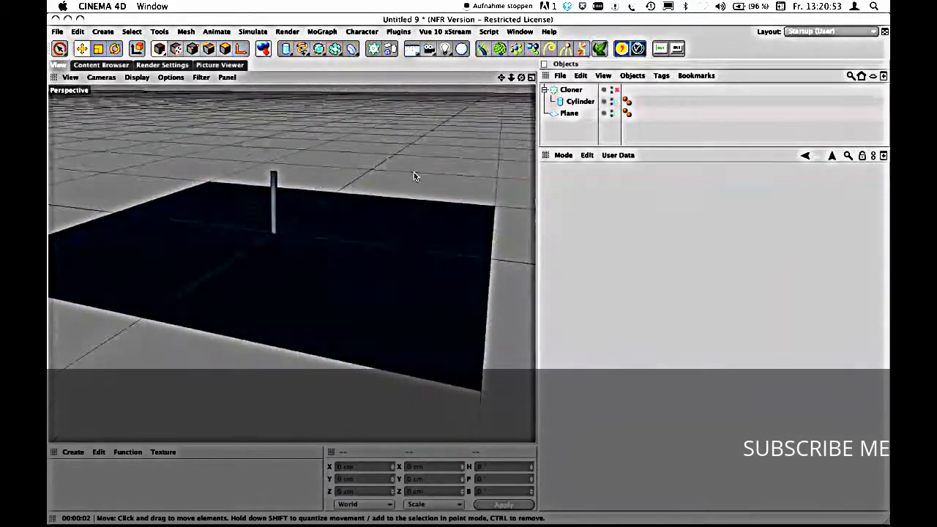
left_click(579, 101)
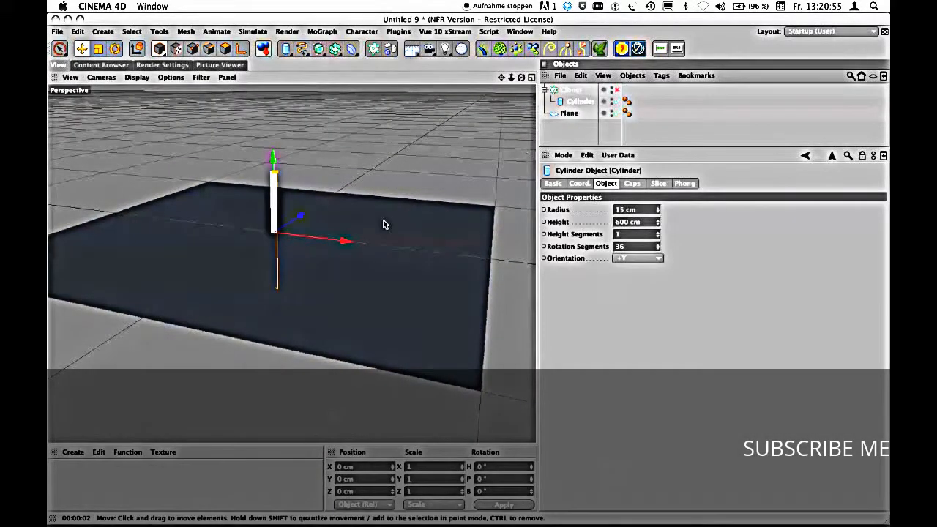
left_click_drag(299, 226, 337, 188, "alt")
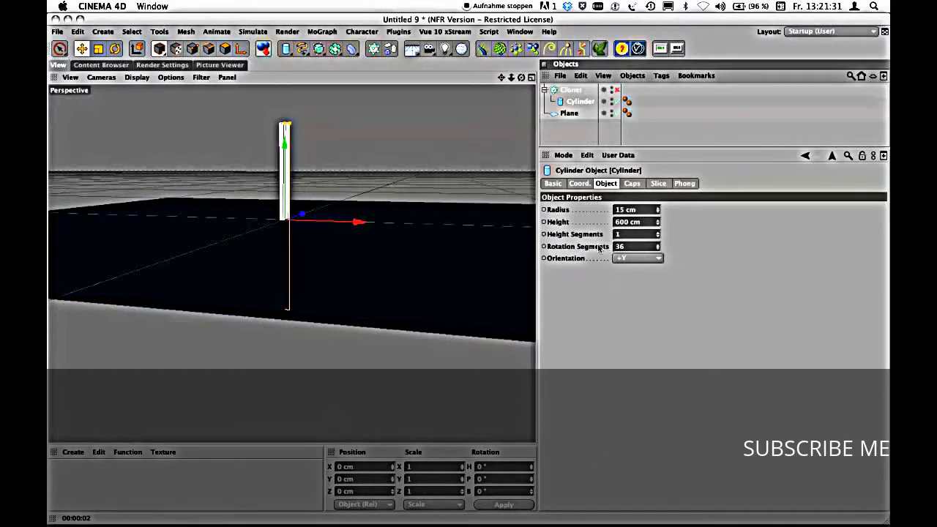
Reduce the cylinder's rotation segments to 12.
left_click_drag(645, 250, 605, 249)
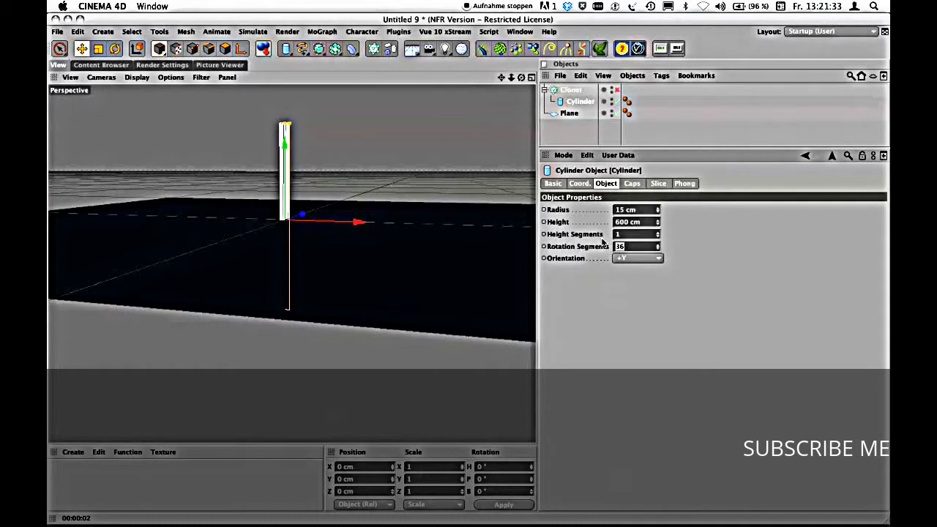
type("24")
key("Return")
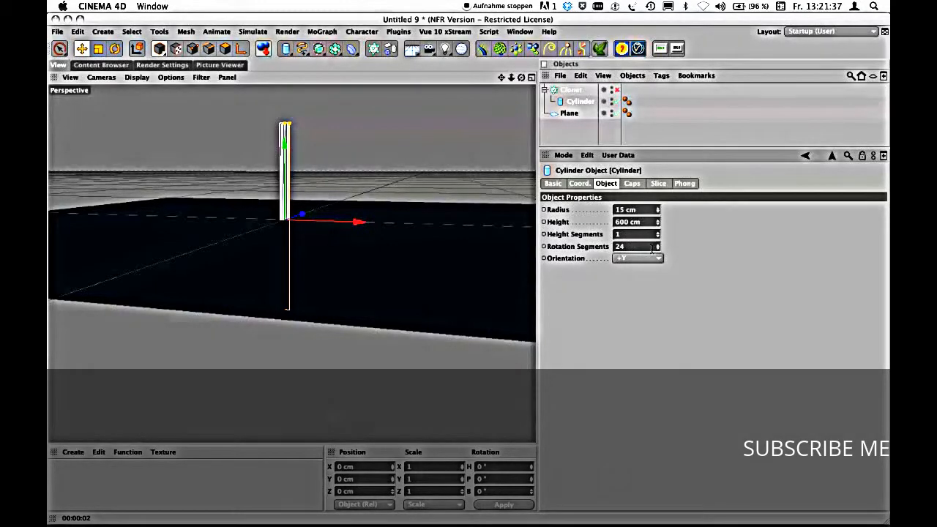
left_click_drag(658, 248, 659, 257)
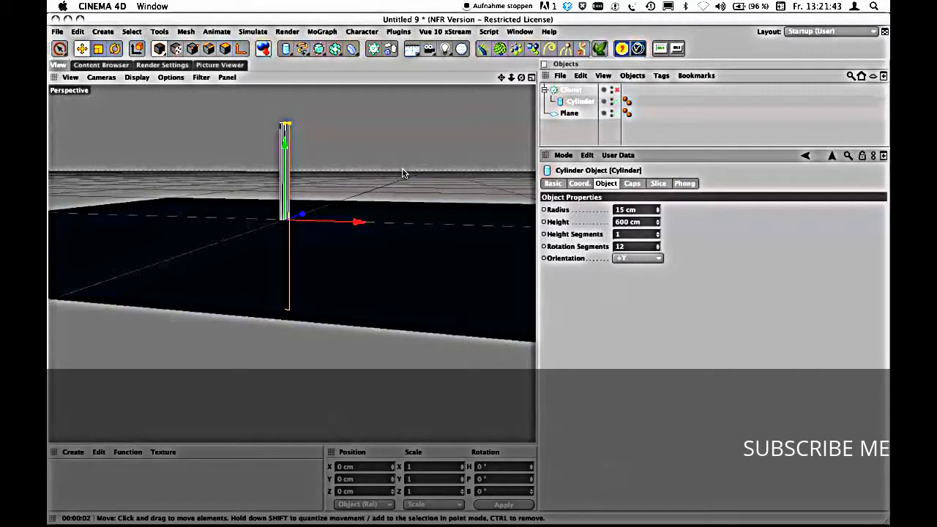
Convert the cylinder into an editable polygon object.
left_click_drag(404, 173, 392, 226, "alt")
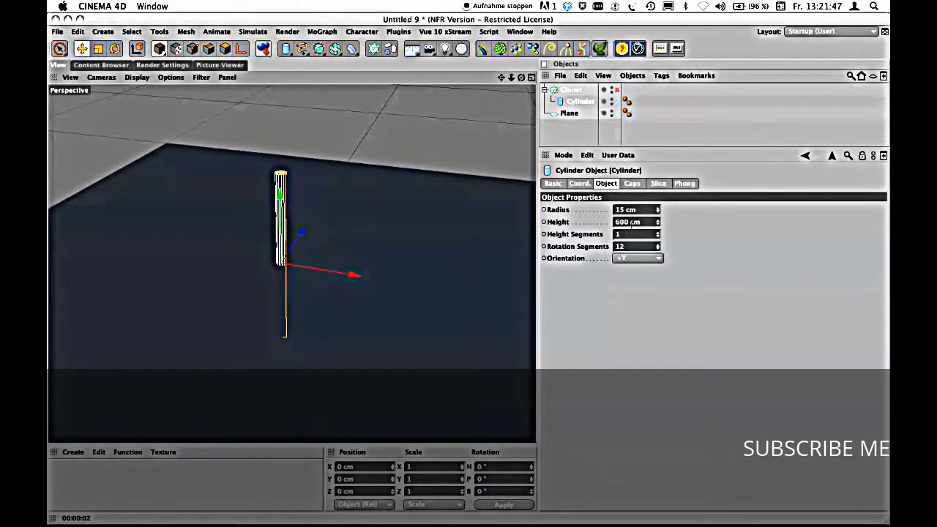
mouse_move(584, 148)
left_mouse_down()
mouse_move(584, 139)
mouse_move(584, 153)
left_mouse_up()
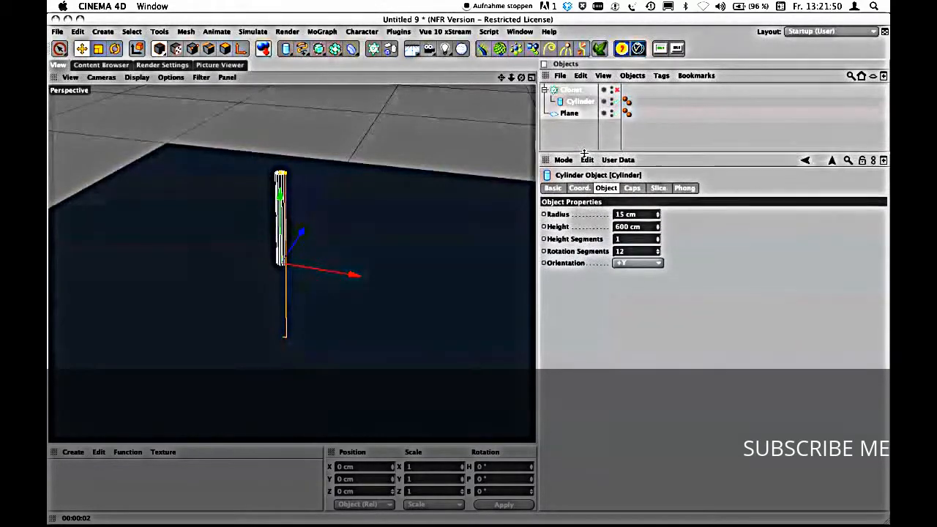
left_click(574, 105)
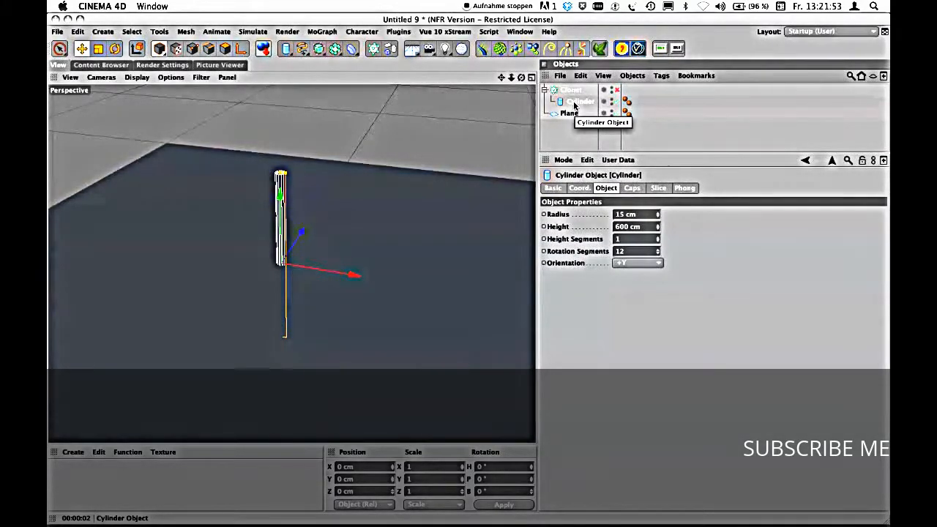
key("c")
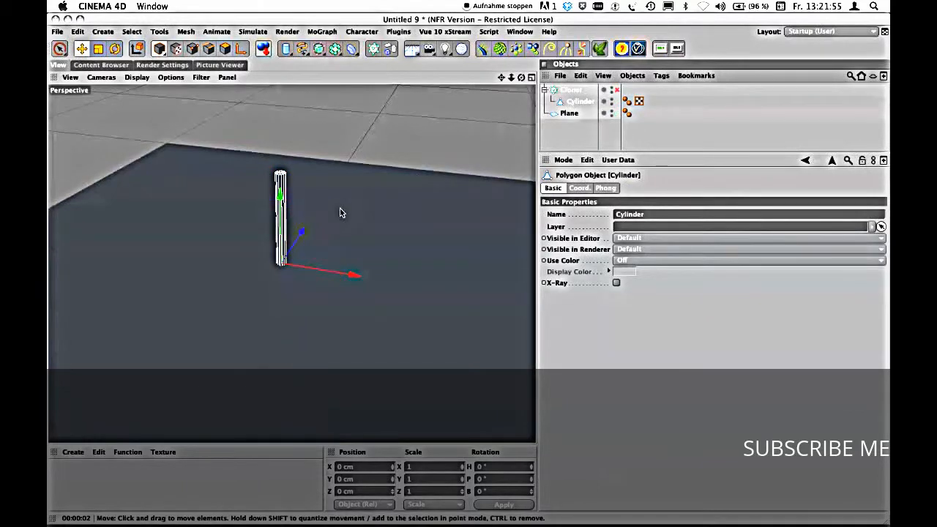
Enable axis modification and move the cylinder's axis straight down towards its lower end, to about Y -300.7 cm.
left_click_drag(340, 212, 356, 158, "alt")
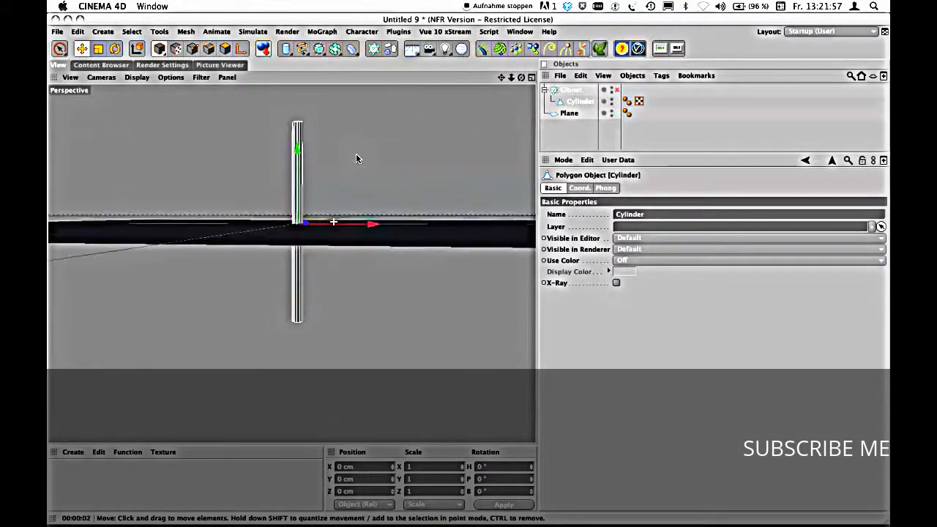
left_click(241, 52)
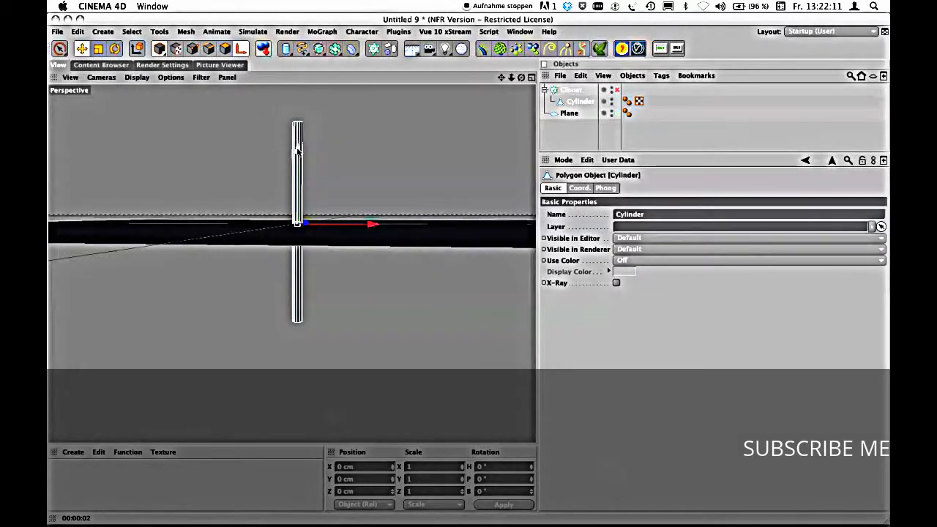
mouse_move(297, 150)
left_mouse_down()
mouse_move(299, 239)
mouse_move(415, 274)
mouse_move(410, 294)
mouse_move(382, 309)
mouse_move(403, 287)
mouse_move(420, 292)
mouse_move(376, 293)
mouse_move(419, 292)
mouse_move(412, 284)
mouse_move(382, 297)
mouse_move(388, 291)
left_mouse_up()
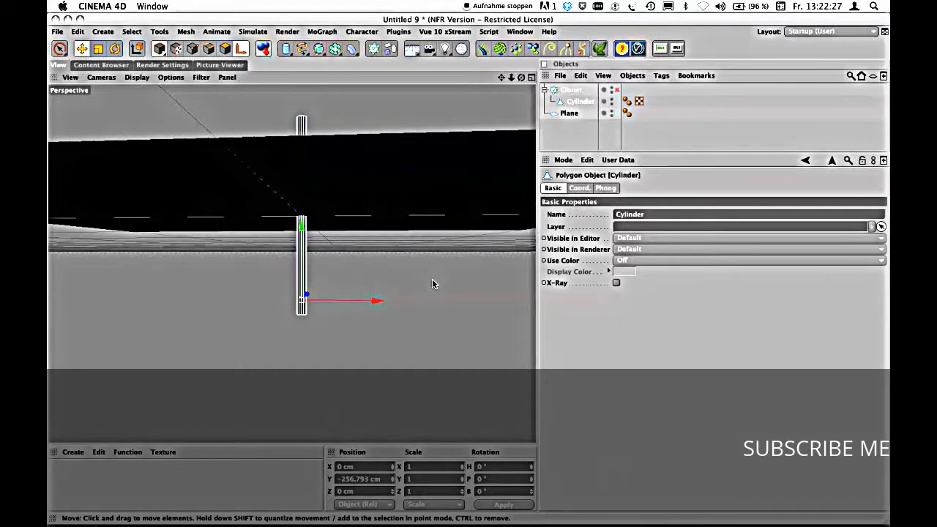
middle_click(455, 260)
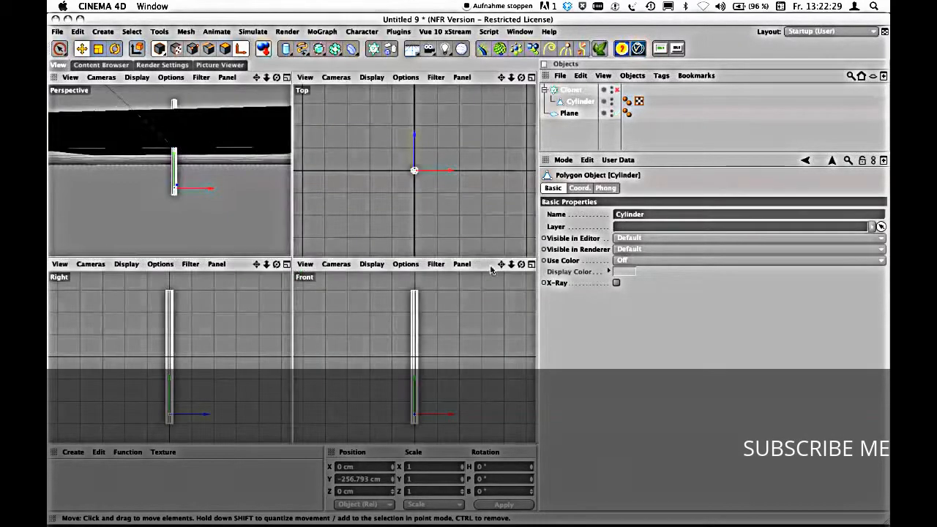
middle_click(449, 355)
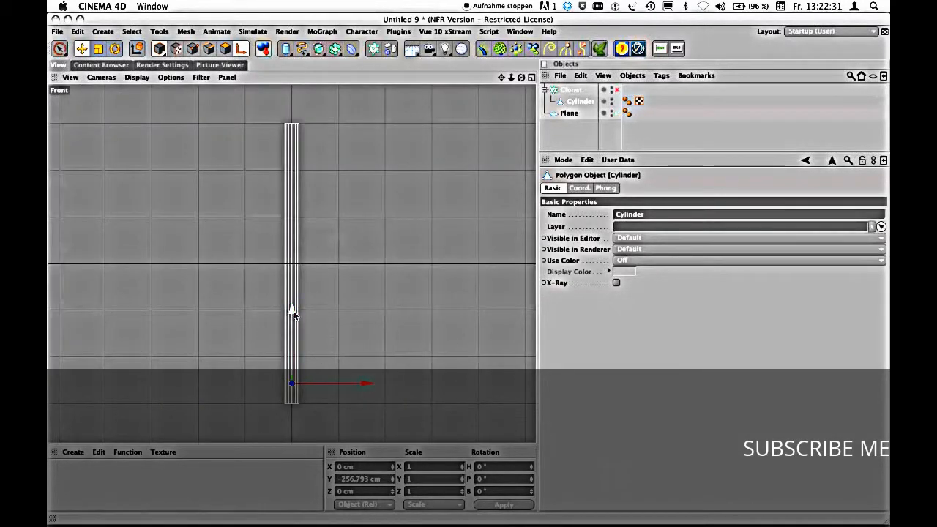
left_click_drag(290, 311, 291, 331)
Fine-tune the axis to the cylinder's bottom edge in the front view, at about Y -299.9 cm, and leave axis modification.
scroll(285, 410, "up", 5)
middle_click_drag(284, 410, 315, 280, "alt")
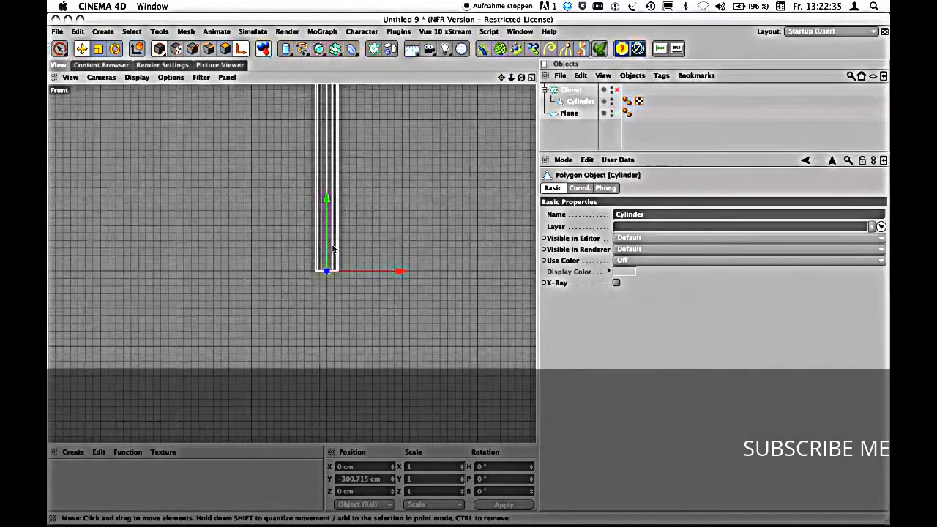
left_click_drag(331, 202, 328, 199)
middle_click(406, 216)
middle_click(261, 211)
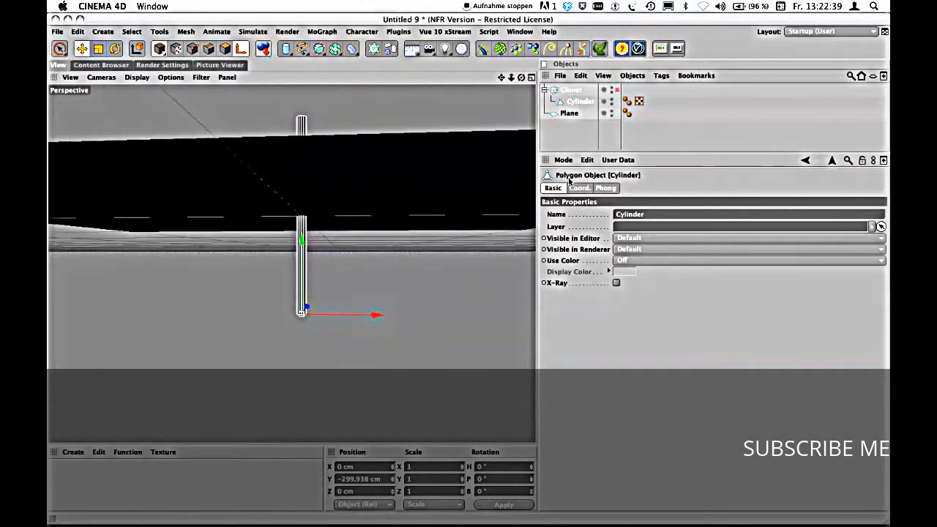
left_click_drag(416, 204, 393, 230, "alt")
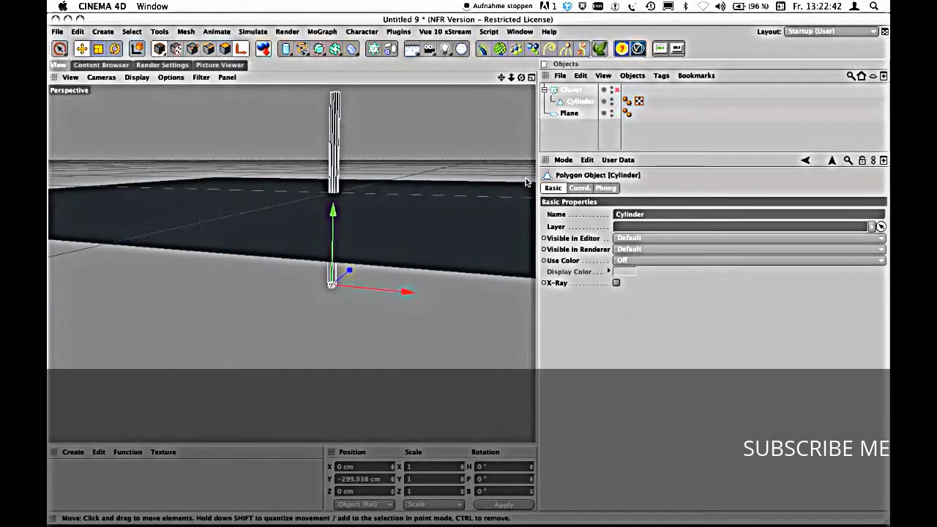
left_click(617, 89)
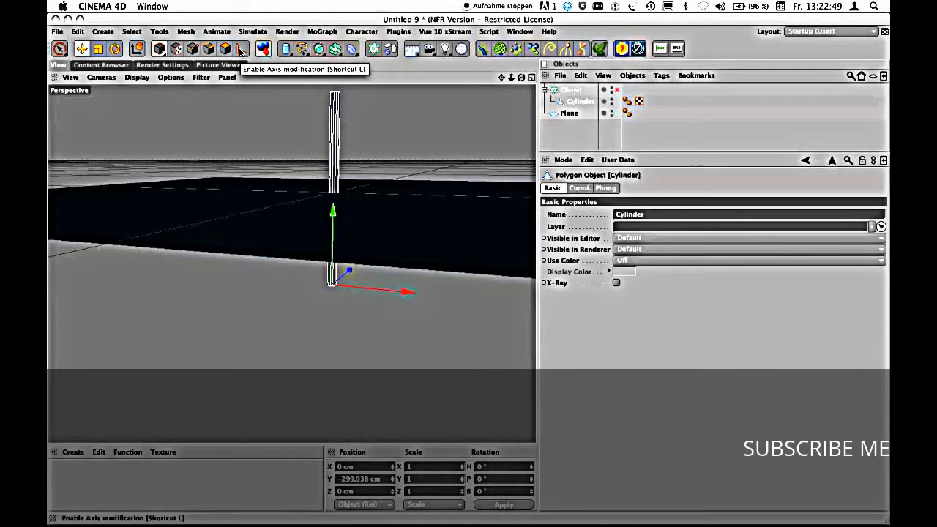
Enable the Cloner again, clear the selection and examine how the cloned cylinders stand on the plane.
left_click(616, 91)
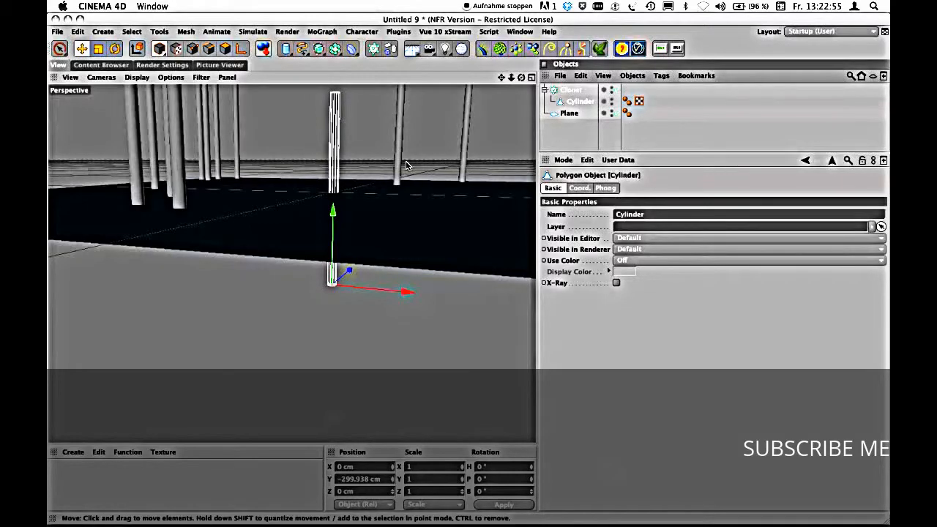
mouse_move(404, 163)
left_mouse_down("alt")
mouse_move(293, 263)
mouse_move(299, 289)
mouse_move(358, 219)
mouse_move(372, 231)
mouse_move(345, 226)
mouse_move(356, 219)
left_mouse_up("alt")
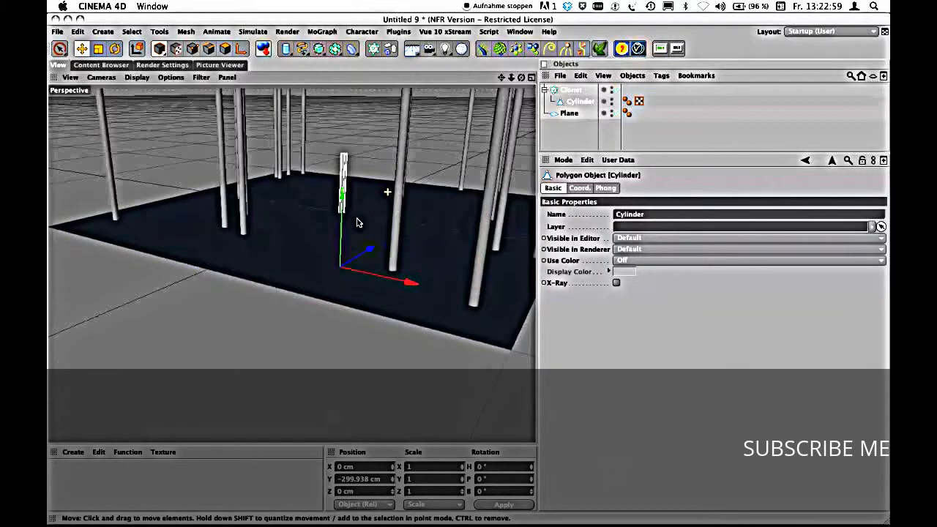
left_click(554, 133)
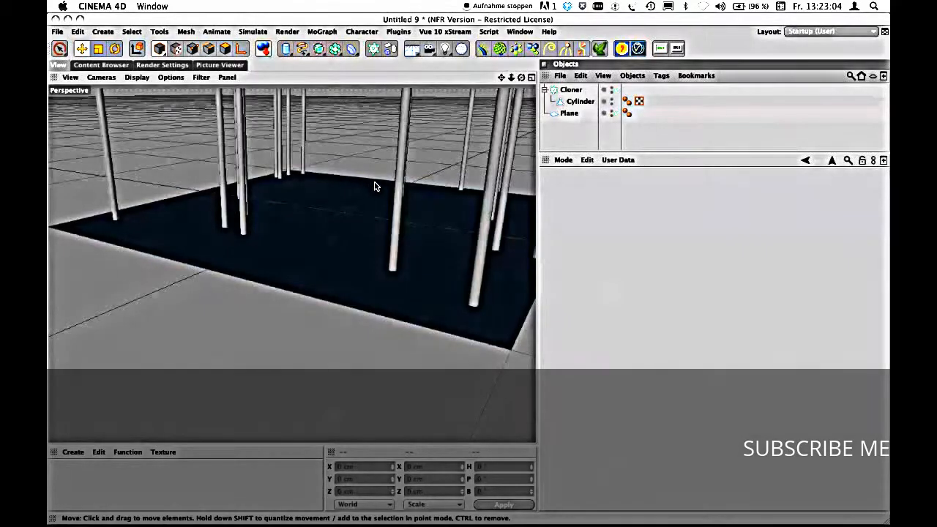
scroll(378, 180, "down", 1)
left_click_drag(377, 180, 370, 223, "alt")
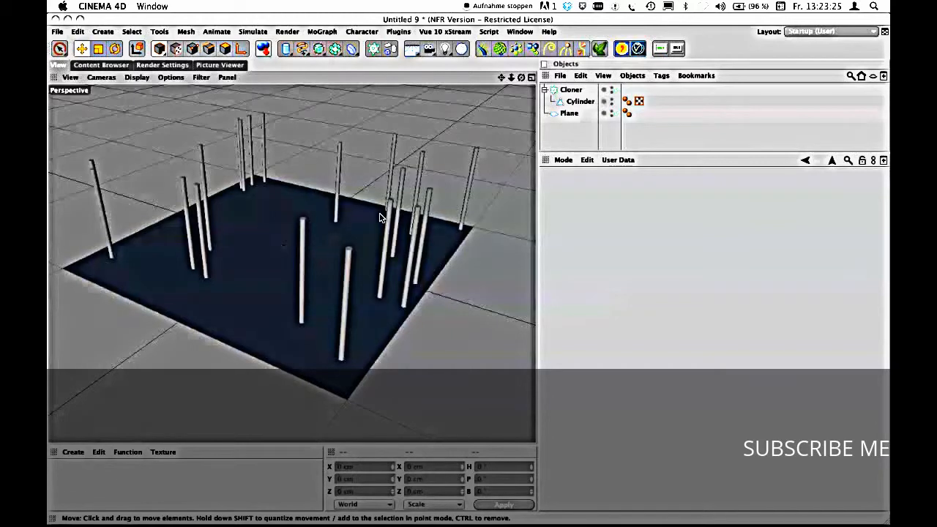
left_click_drag(379, 212, 381, 268, "alt")
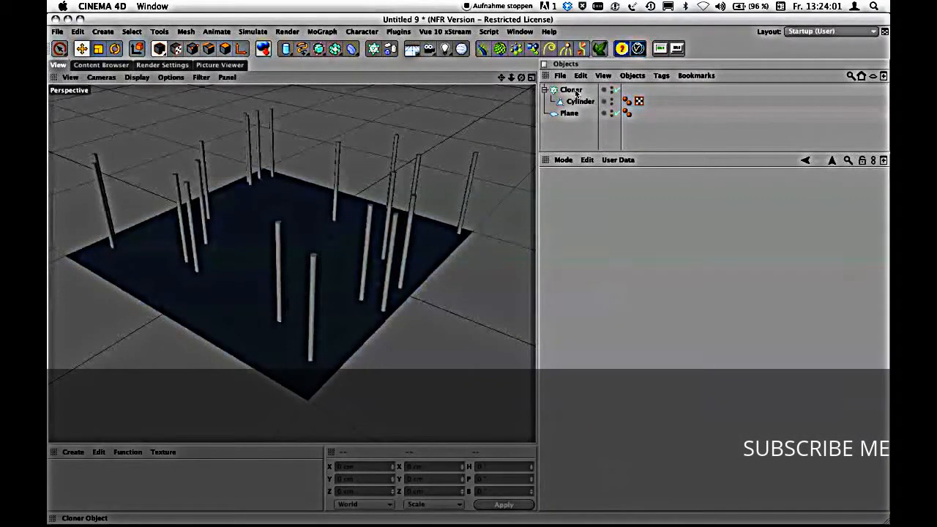
Select the Cloner and add a Random effector to it.
left_click(571, 90)
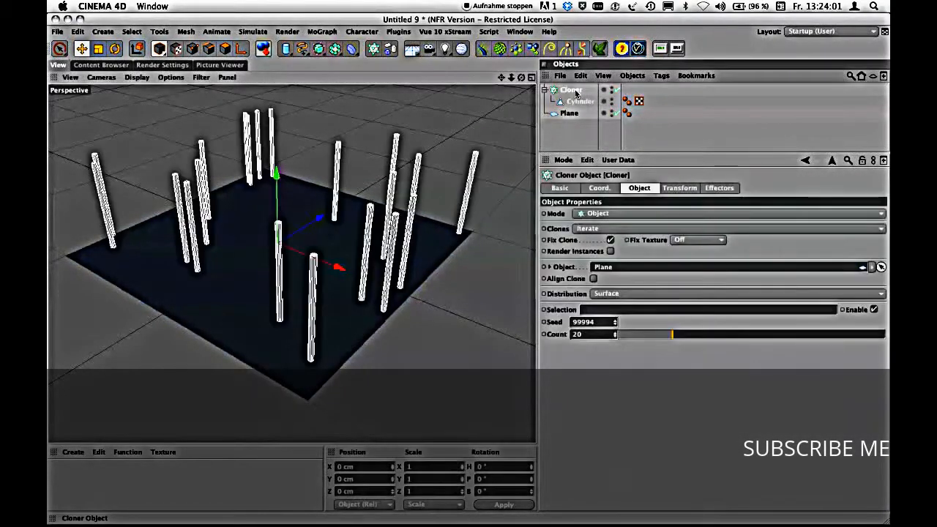
left_click(322, 31)
mouse_move(336, 51)
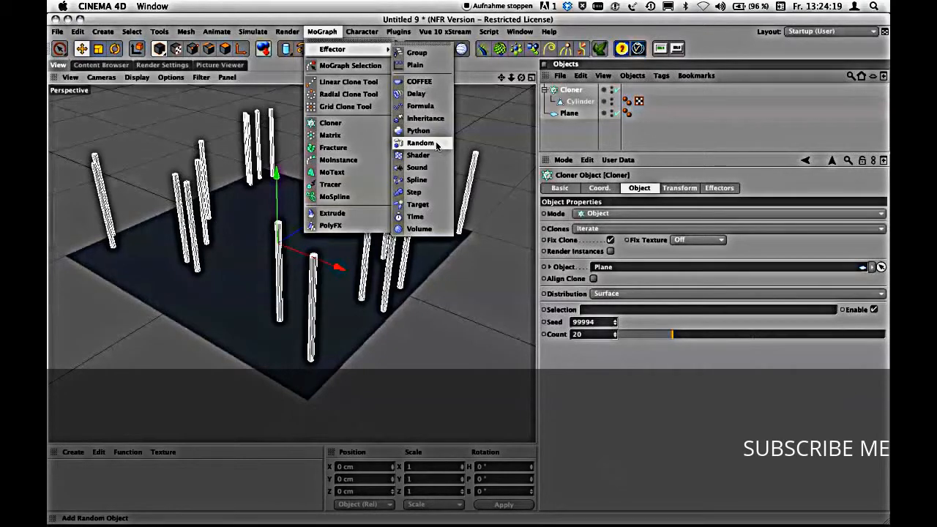
left_click(464, 110)
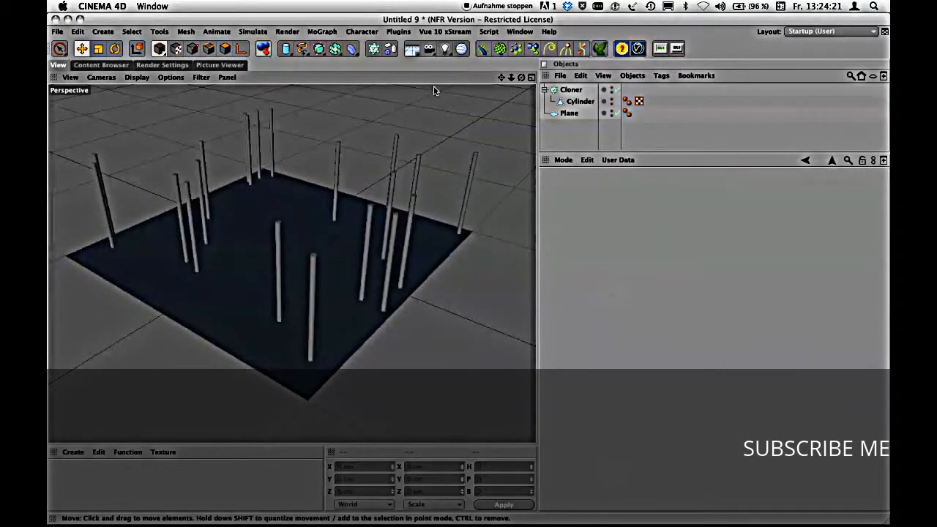
left_click(570, 89)
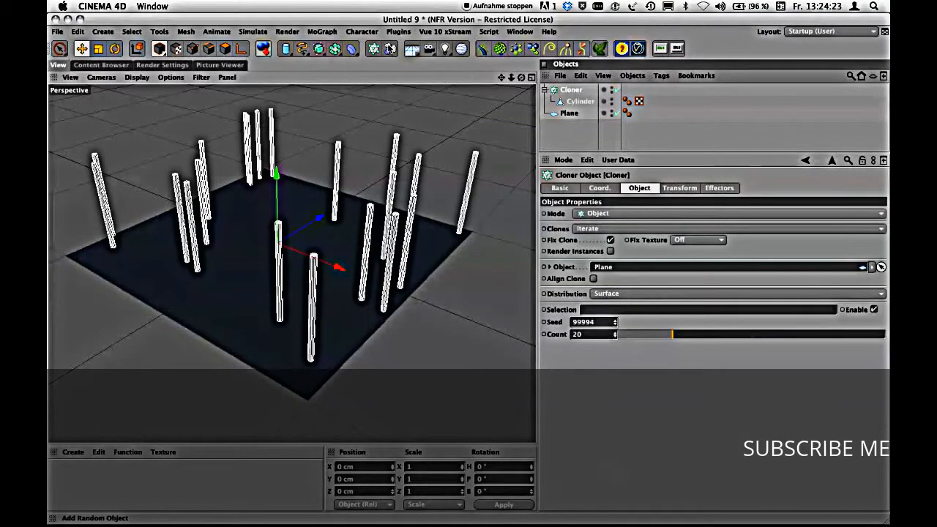
left_click(392, 51)
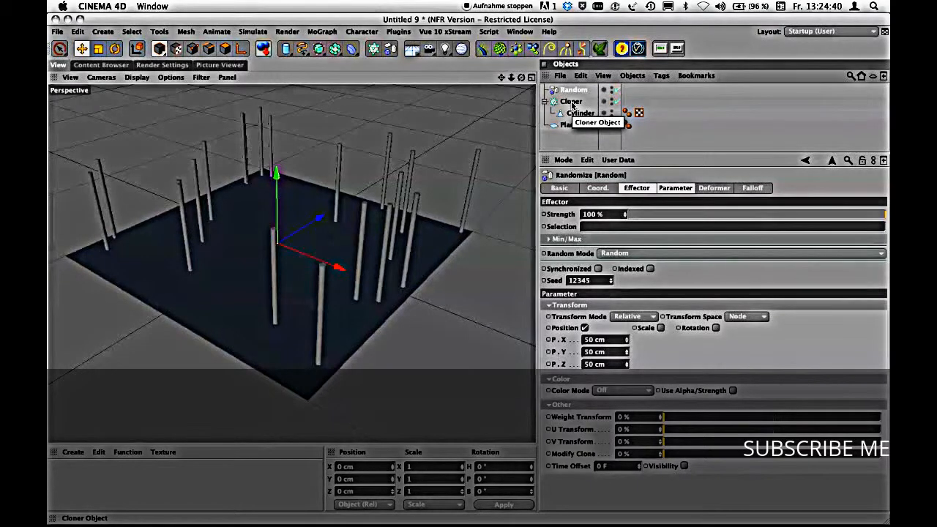
Check the Cloner's list of assigned effectors for the Random effector, and show the effector's parameters.
left_click(572, 102)
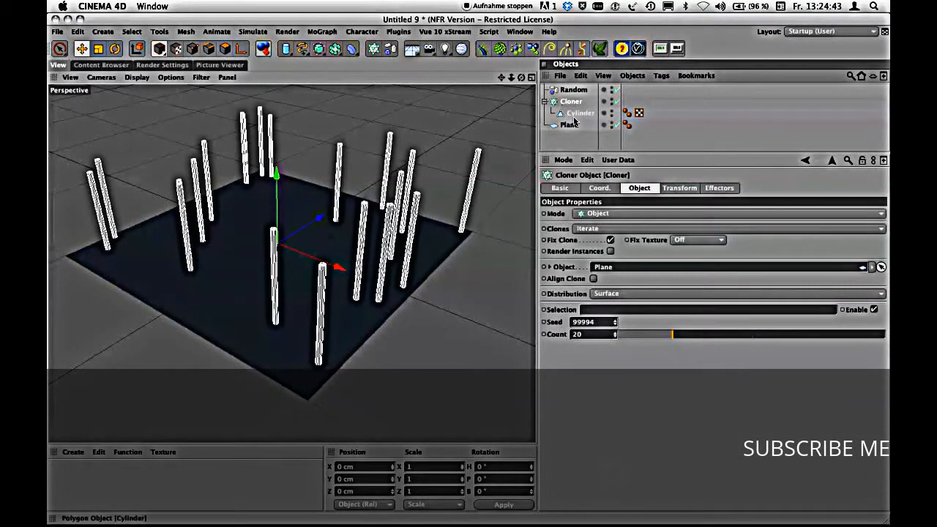
left_click(721, 188)
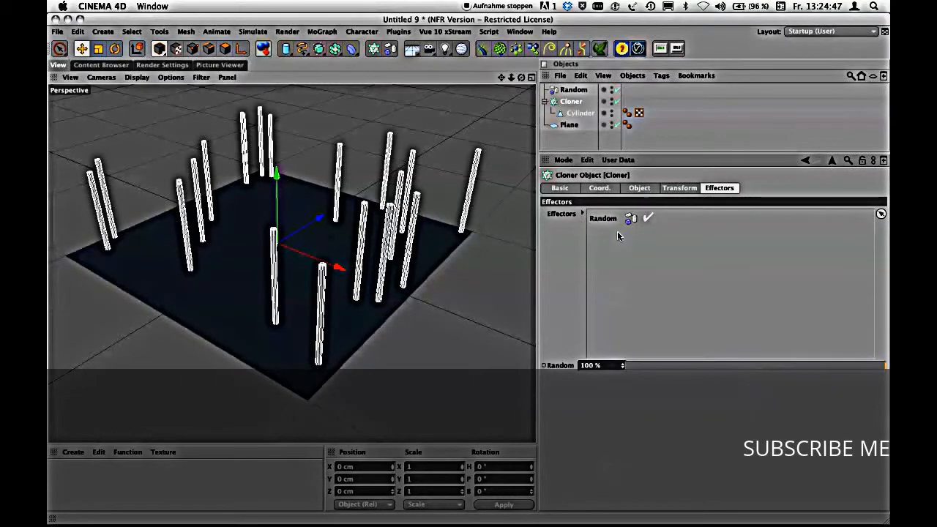
left_click(575, 90)
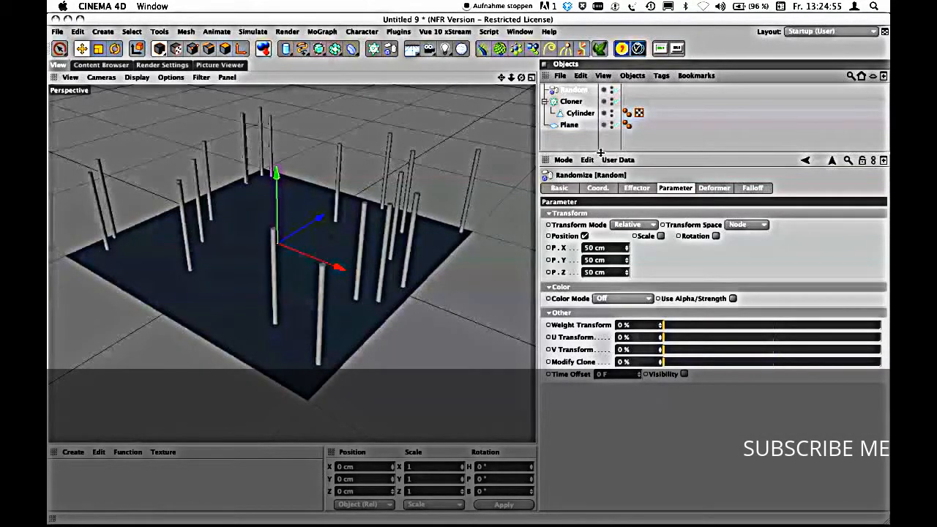
Look through the Random effector's falloff and deformer settings and return to its parameters.
left_click_drag(600, 152, 600, 143)
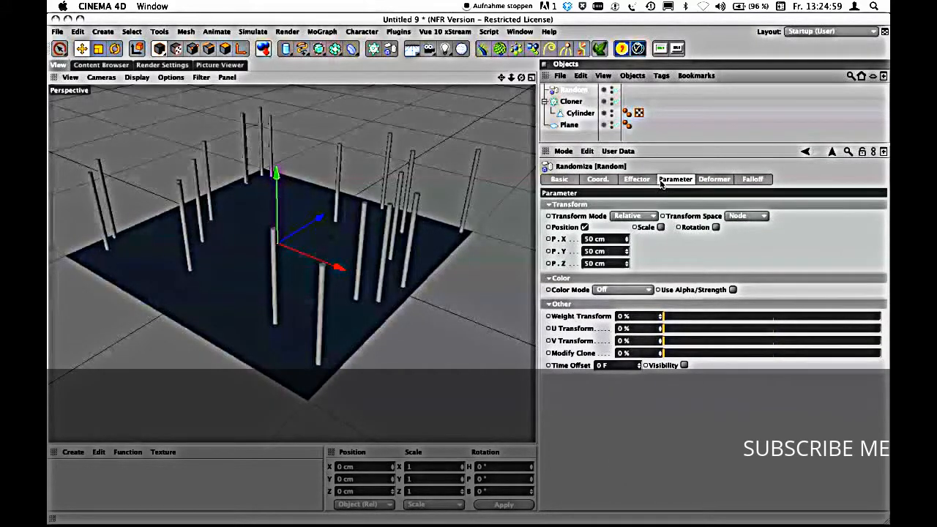
left_click(751, 184)
left_click(720, 184)
left_click(685, 187)
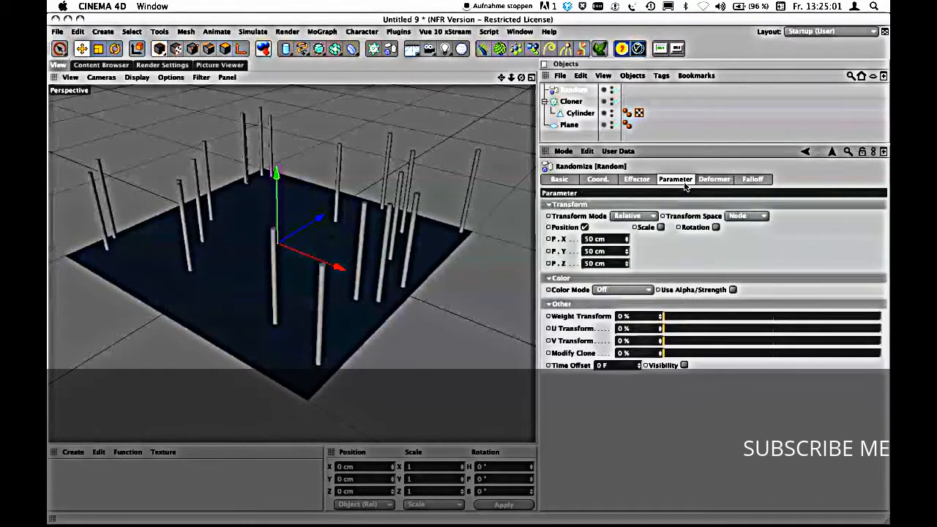
left_click(752, 179)
left_click(714, 179)
left_click(675, 180)
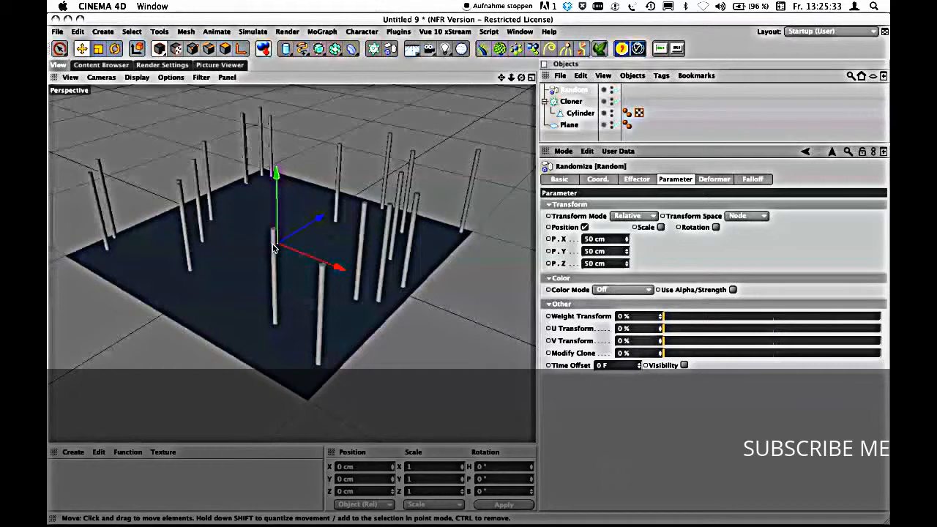
Turn off Position and turn on Scale and Rotation for the Random effector, with Uniform Scale enabled.
left_click(584, 227)
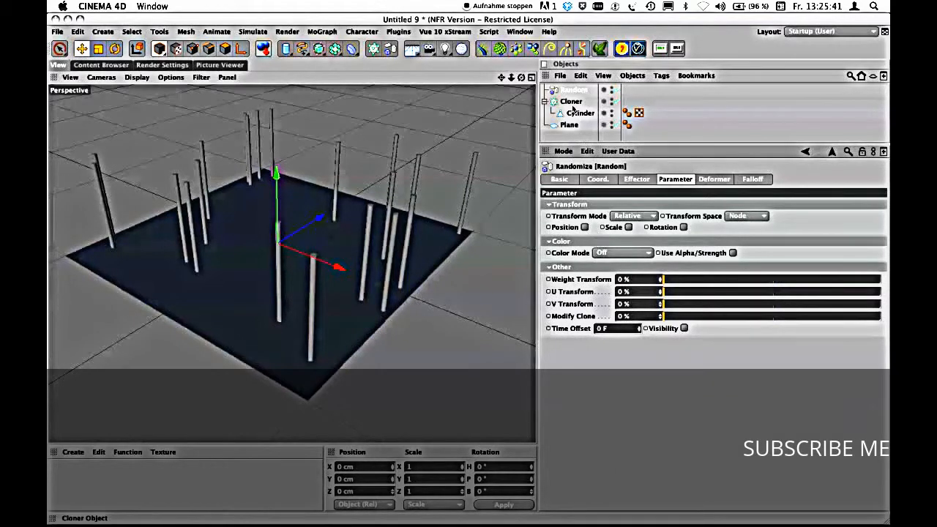
left_click(628, 228)
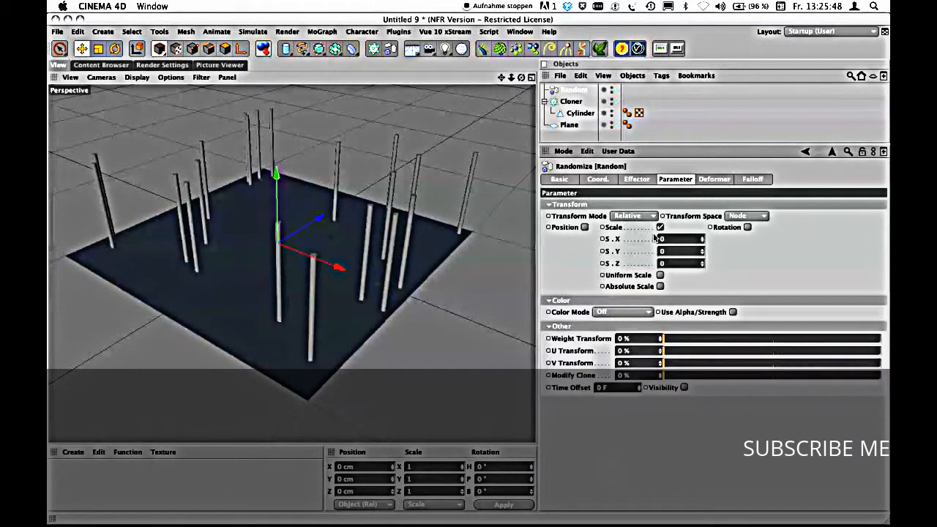
left_click(747, 227)
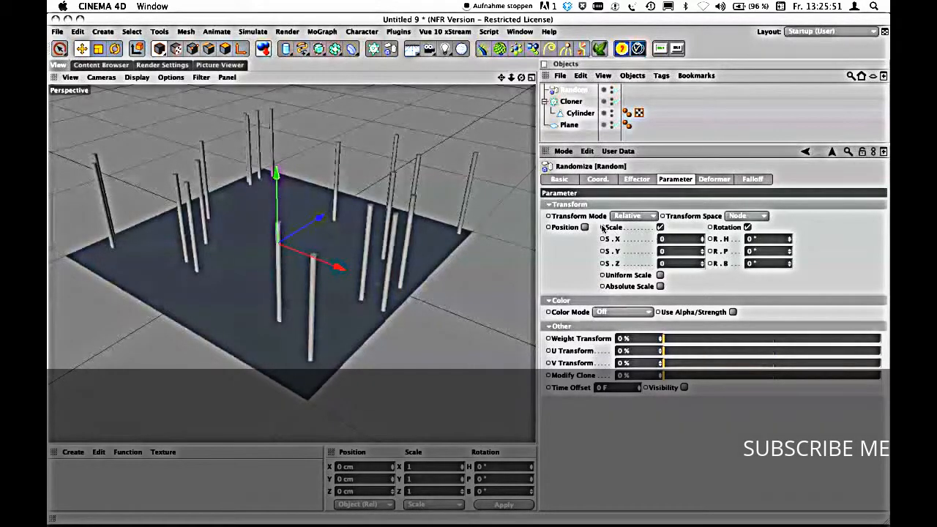
left_click_drag(409, 264, 442, 213, "alt")
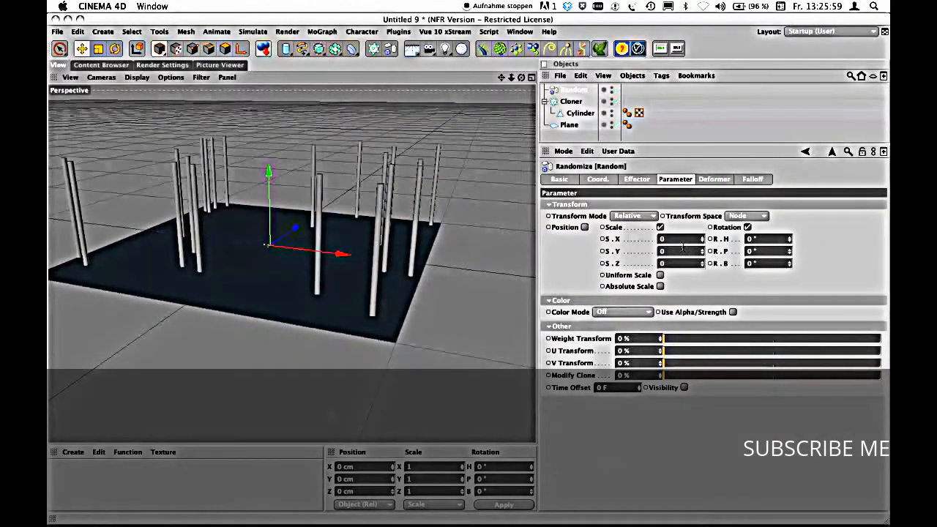
left_click_drag(374, 249, 373, 260, "alt")
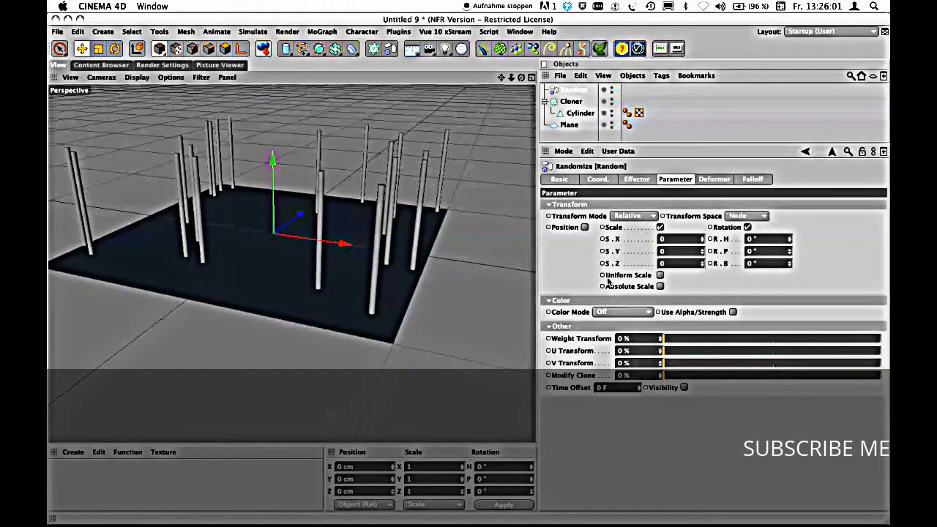
left_click(661, 275)
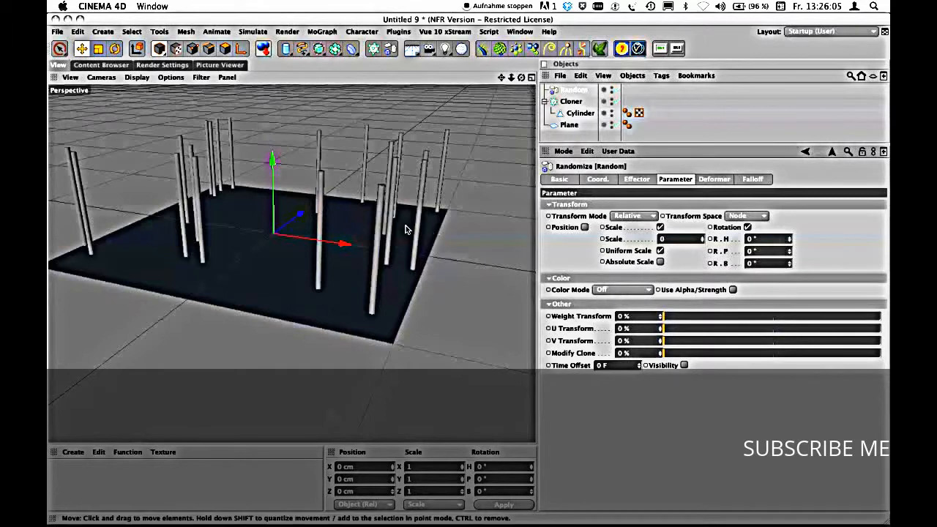
Try a uniform scale variation of 1 in the Random effector and examine the clones.
left_click_drag(404, 226, 477, 268, "alt")
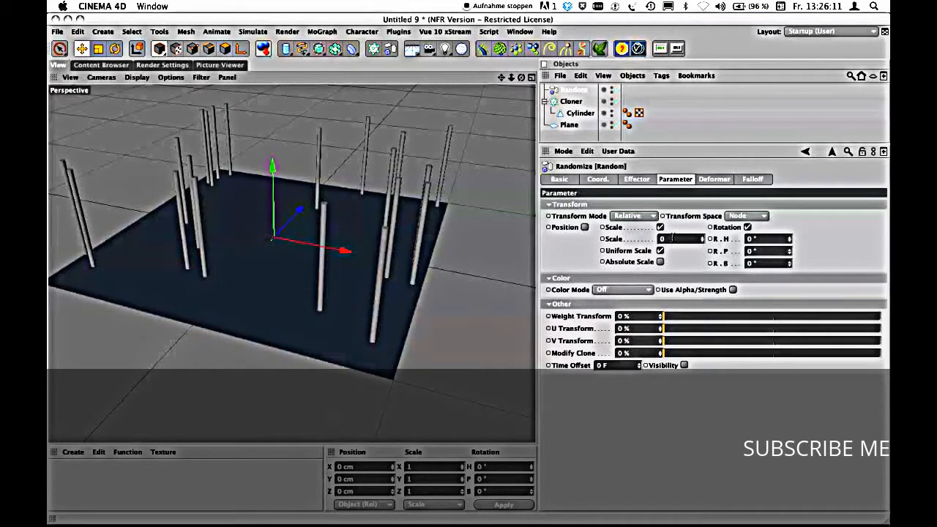
double_click(672, 239)
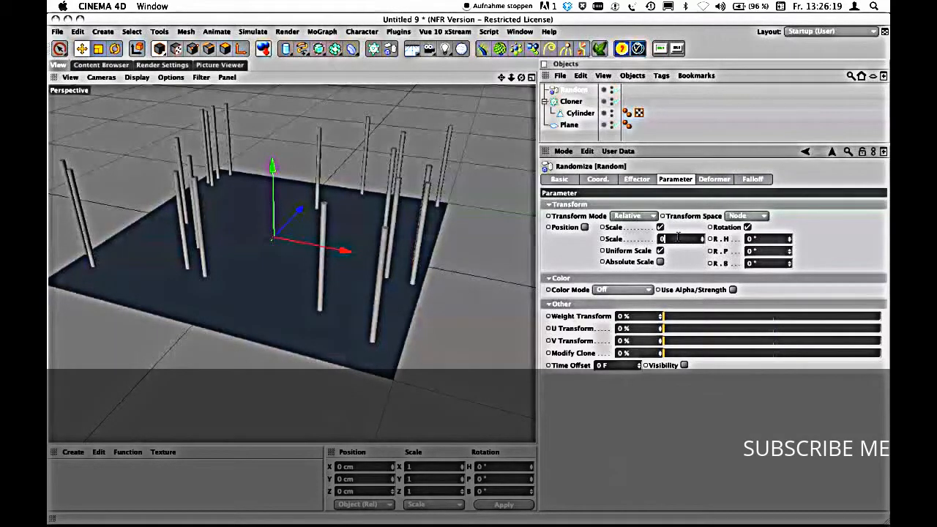
type("1")
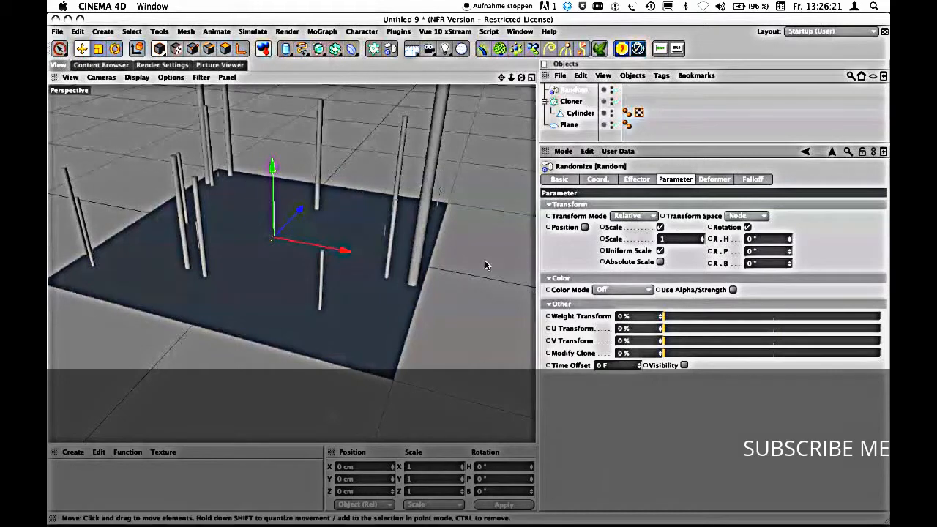
left_click_drag(357, 288, 359, 249, "alt")
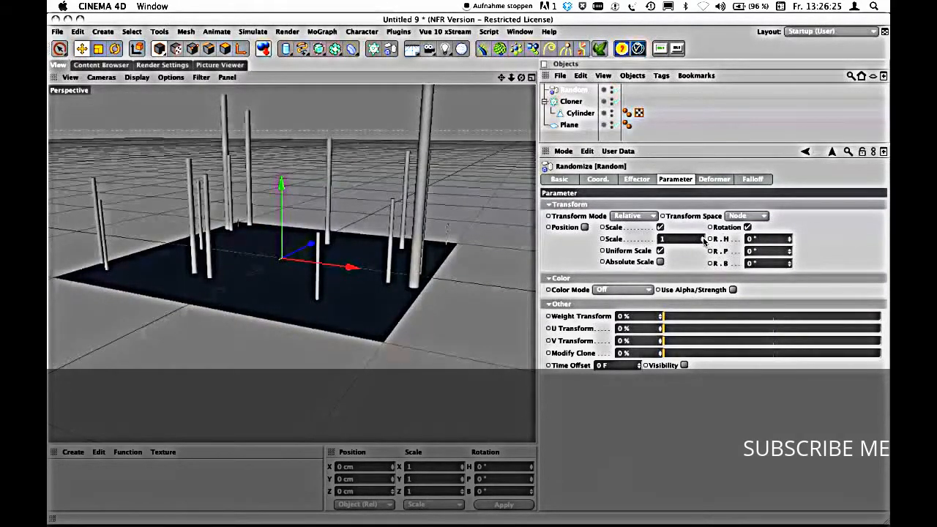
Set the Random effector's uniform scale to 0.3 and examine the size variation from several angles.
left_click_drag(704, 241, 717, 290)
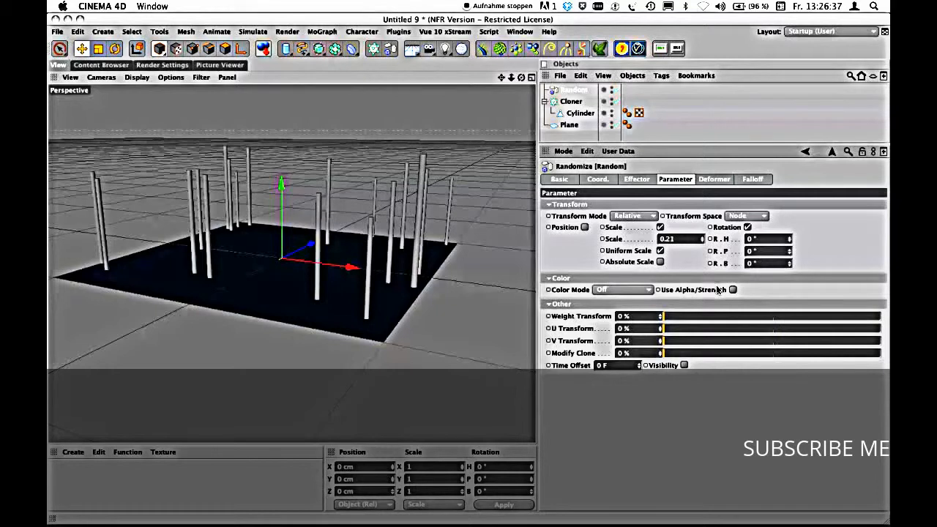
left_click_drag(717, 289, 718, 290)
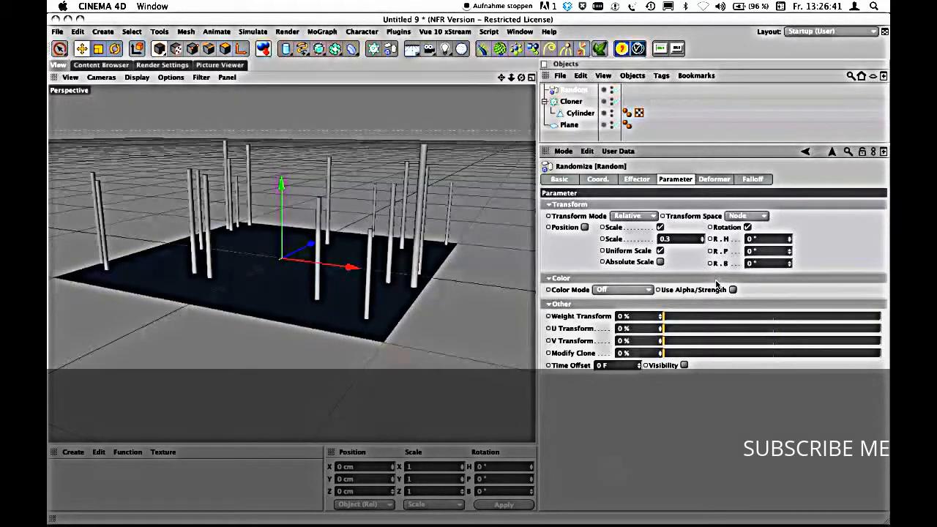
left_click_drag(428, 242, 473, 236, "alt")
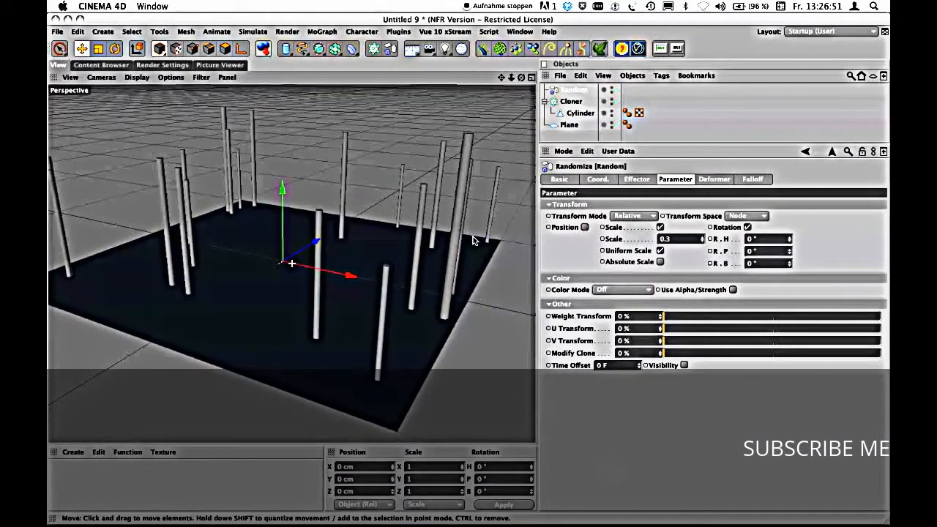
left_click_drag(414, 207, 433, 228, "alt")
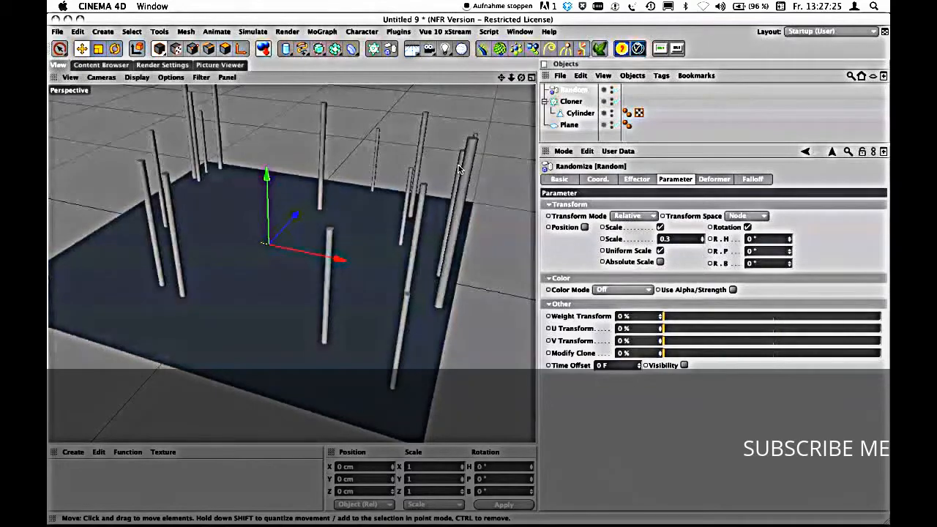
left_click_drag(403, 174, 396, 238, "alt")
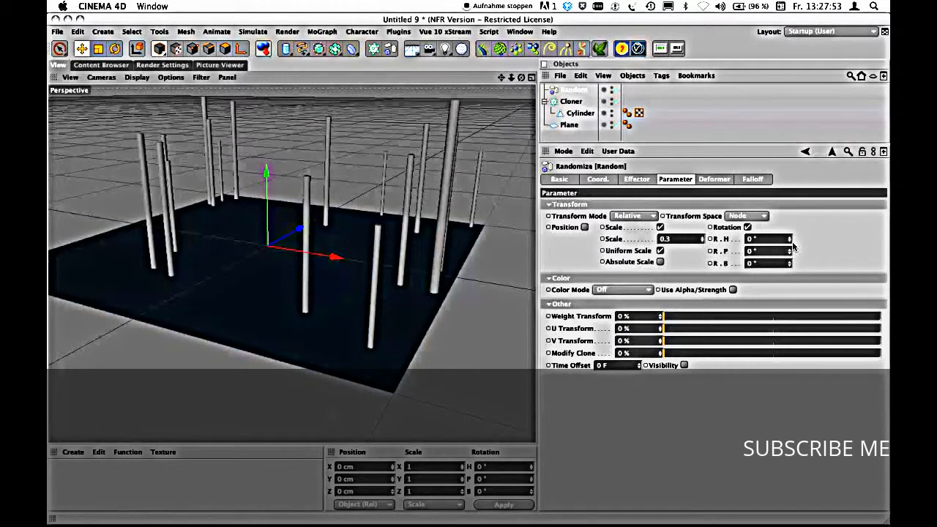
Set the Random effector's rotation to H 360°, P -3° and B -3°, and examine how the cylinders tilt.
left_click_drag(762, 240, 727, 244)
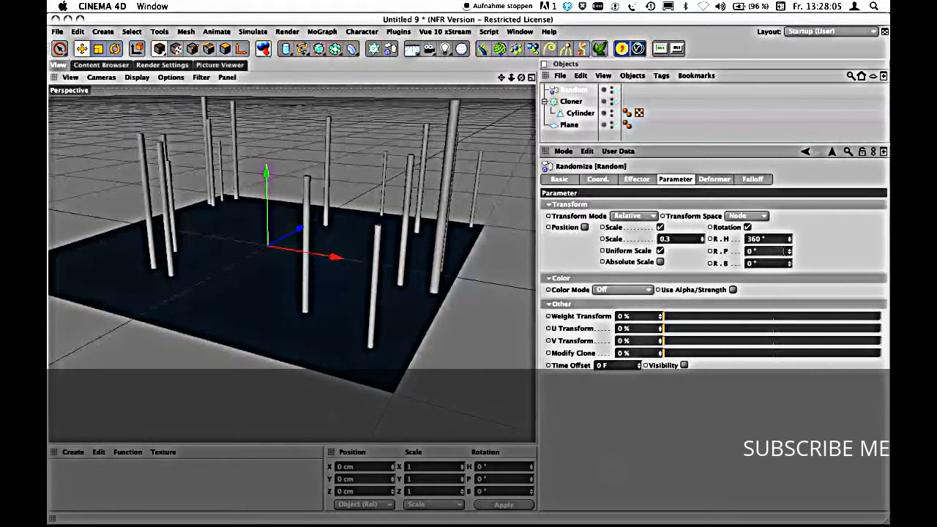
left_click_drag(789, 251, 791, 255)
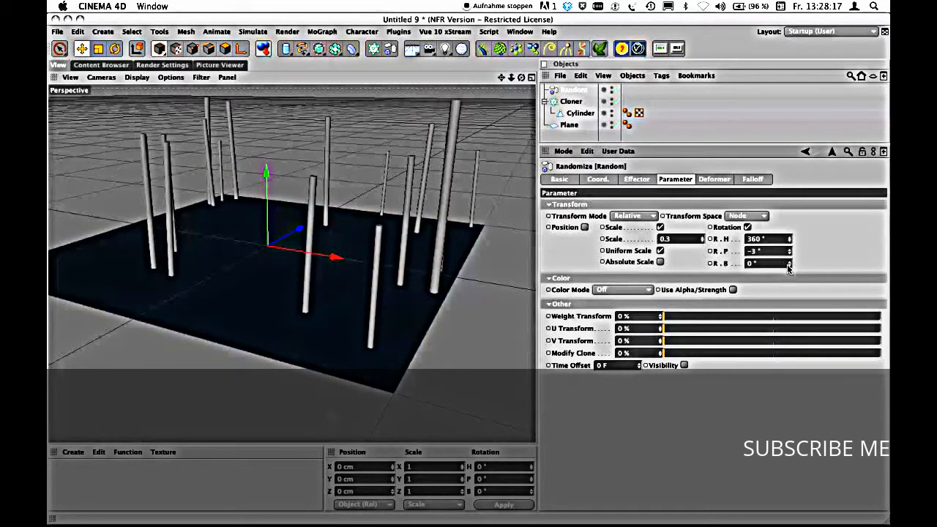
left_click_drag(789, 265, 791, 267)
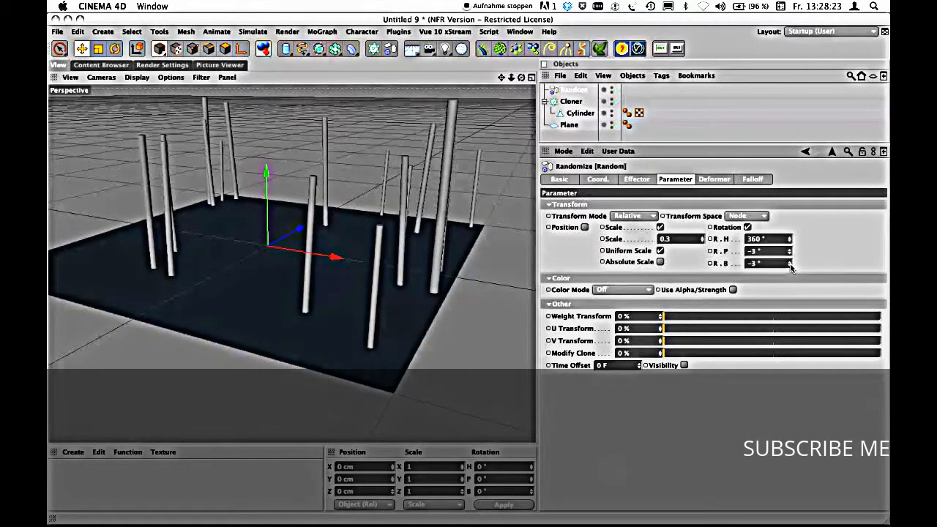
mouse_move(319, 282)
left_mouse_down("alt")
mouse_move(309, 300)
mouse_move(261, 324)
mouse_move(372, 289)
mouse_move(231, 240)
mouse_move(318, 300)
mouse_move(253, 274)
left_mouse_up("alt")
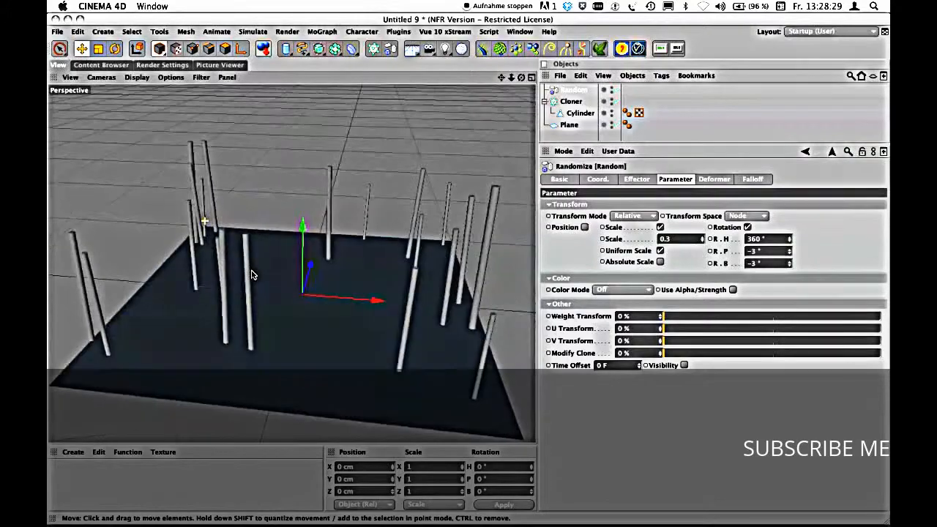
mouse_move(366, 280)
left_mouse_down("alt")
mouse_move(350, 249)
mouse_move(307, 224)
mouse_move(305, 234)
mouse_move(356, 233)
mouse_move(380, 248)
mouse_move(295, 226)
mouse_move(309, 242)
mouse_move(329, 231)
left_mouse_up("alt")
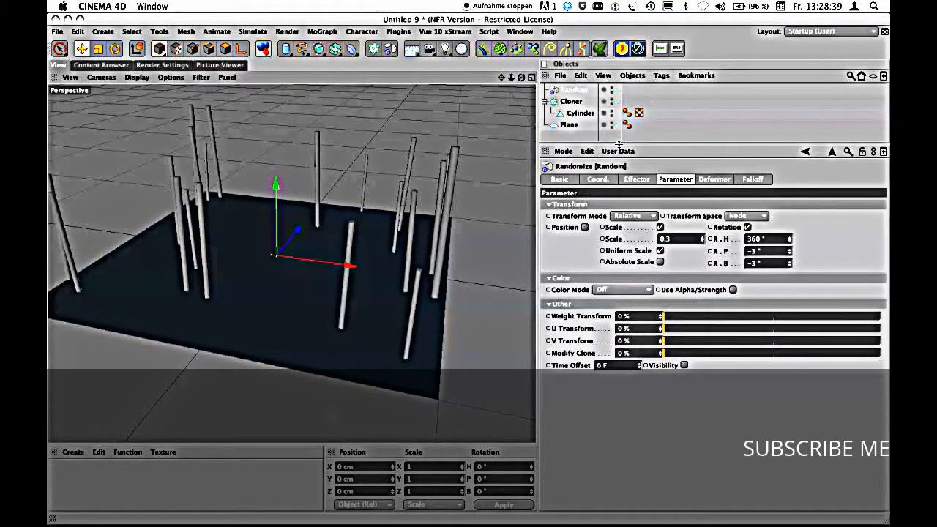
Select the Cloner, show its object properties and examine the scattered cylinders around the plane.
left_click_drag(617, 144, 590, 151)
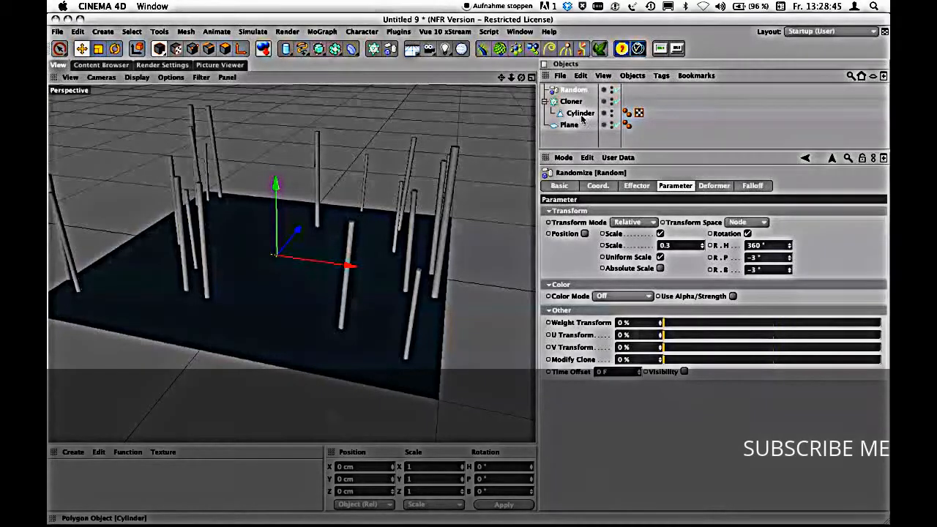
left_click(573, 101)
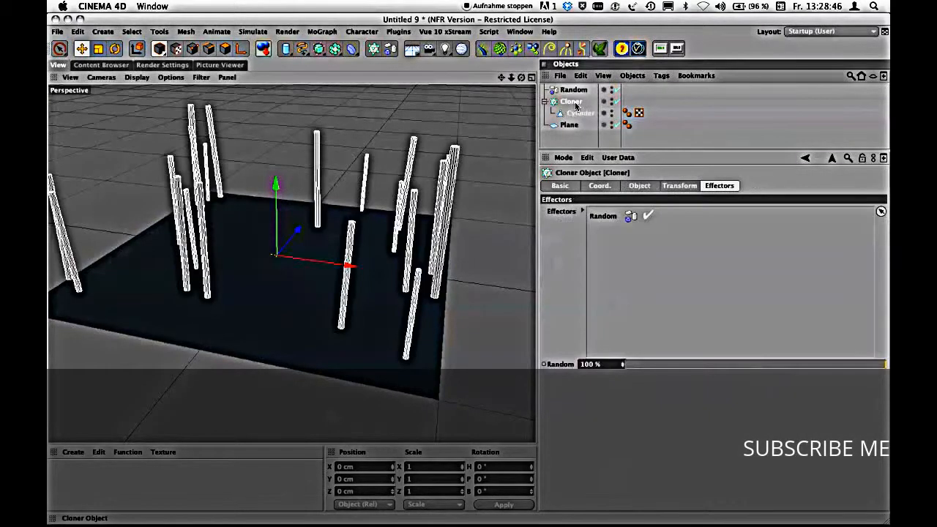
left_click(640, 188)
left_click_drag(656, 150, 654, 145)
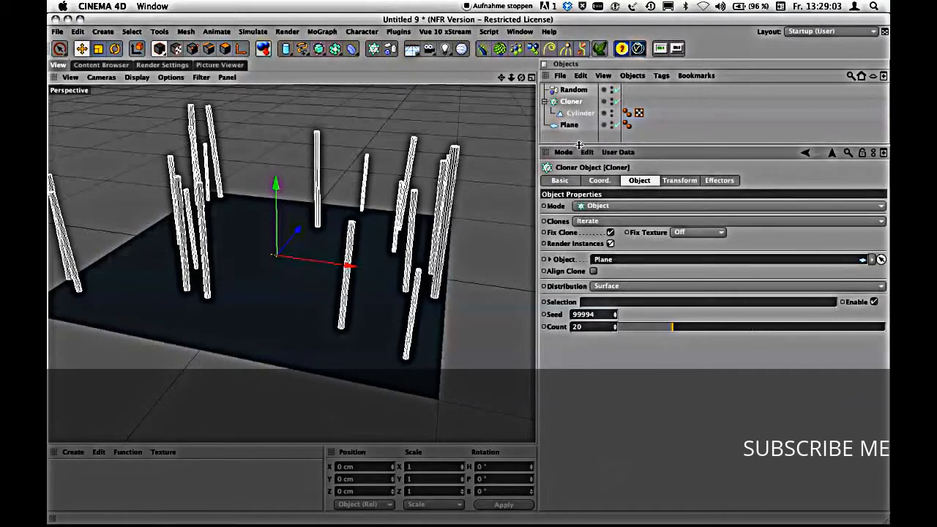
left_click_drag(581, 145, 582, 147)
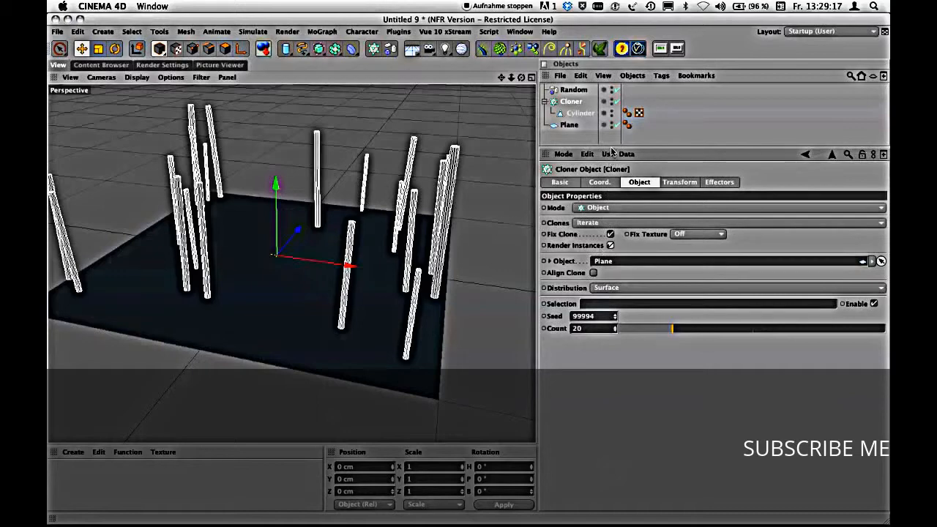
left_click_drag(612, 146, 611, 144)
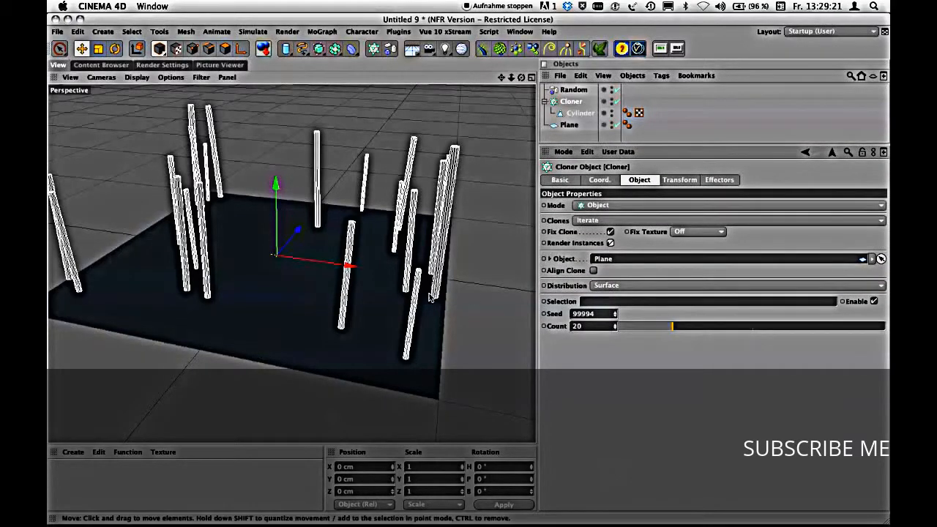
left_click_drag(366, 238, 304, 266, "alt")
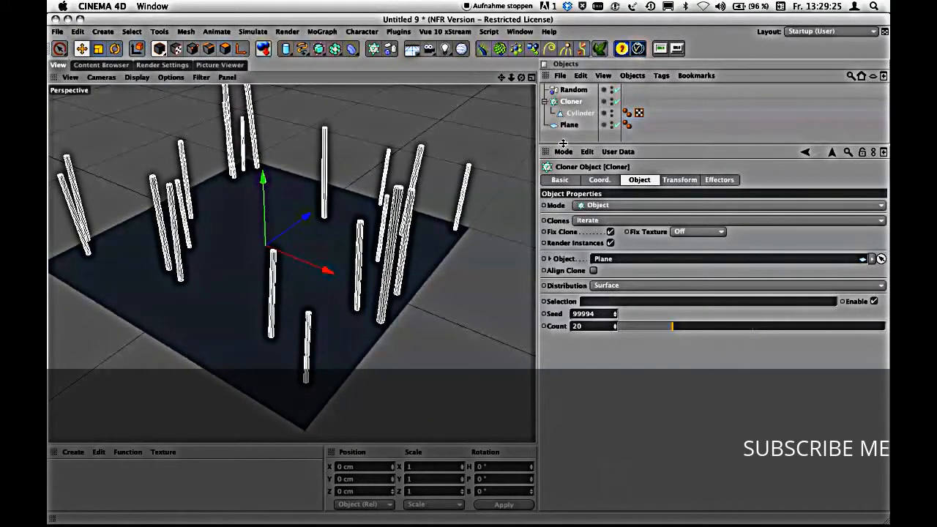
left_click_drag(563, 144, 563, 174)
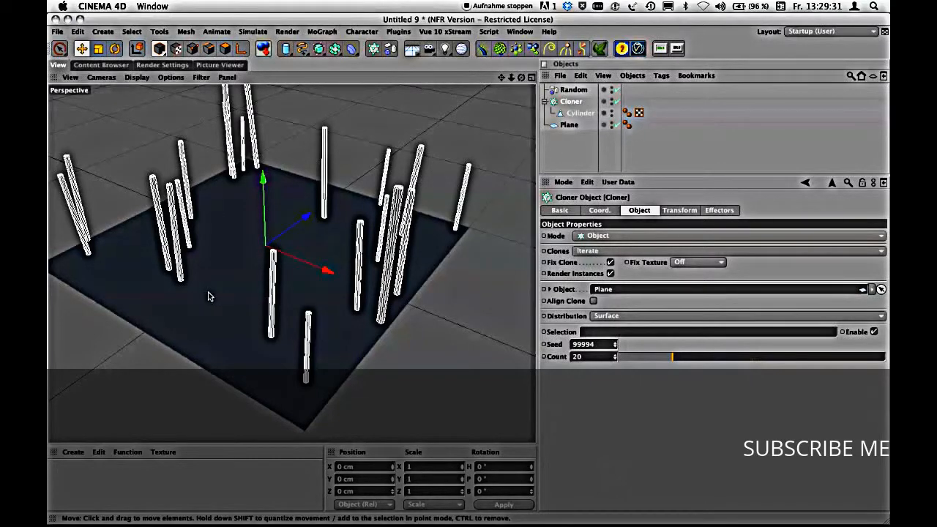
mouse_move(294, 289)
left_mouse_down("alt")
mouse_move(314, 227)
mouse_move(354, 192)
left_mouse_up("alt")
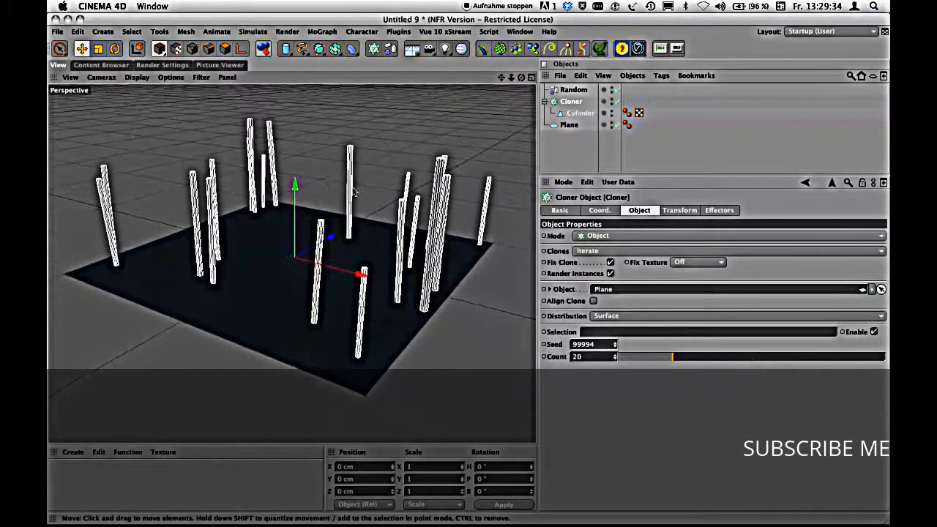
Check the plane's object properties, and raise the Cloner's count to 63.
left_click(570, 126)
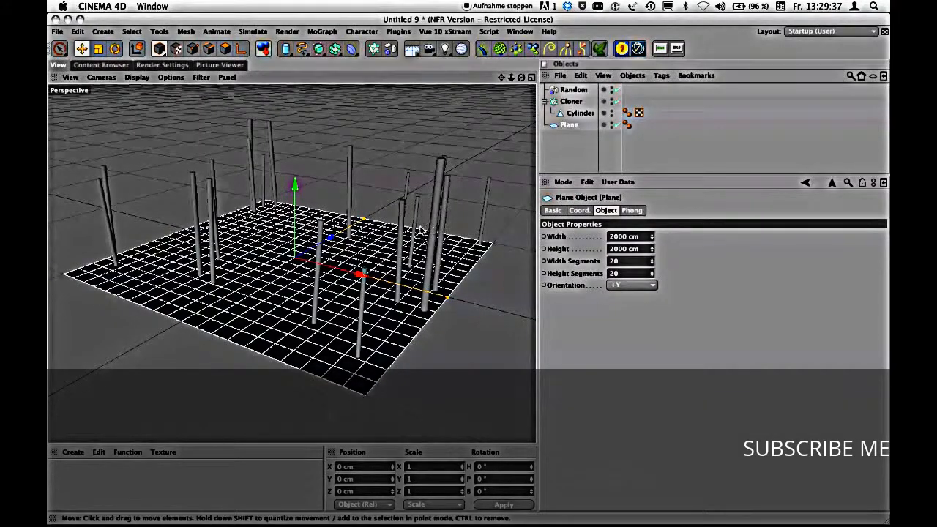
left_click_drag(420, 231, 406, 249, "alt")
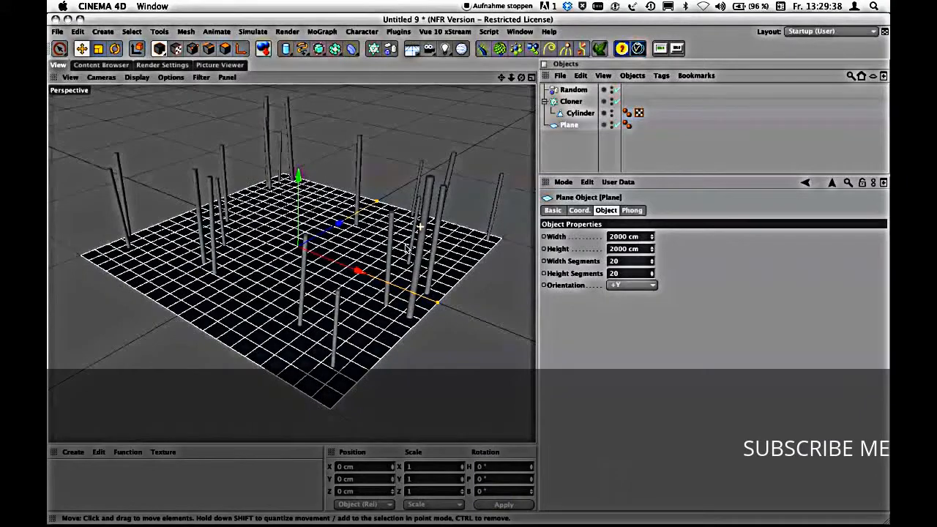
left_click(572, 102)
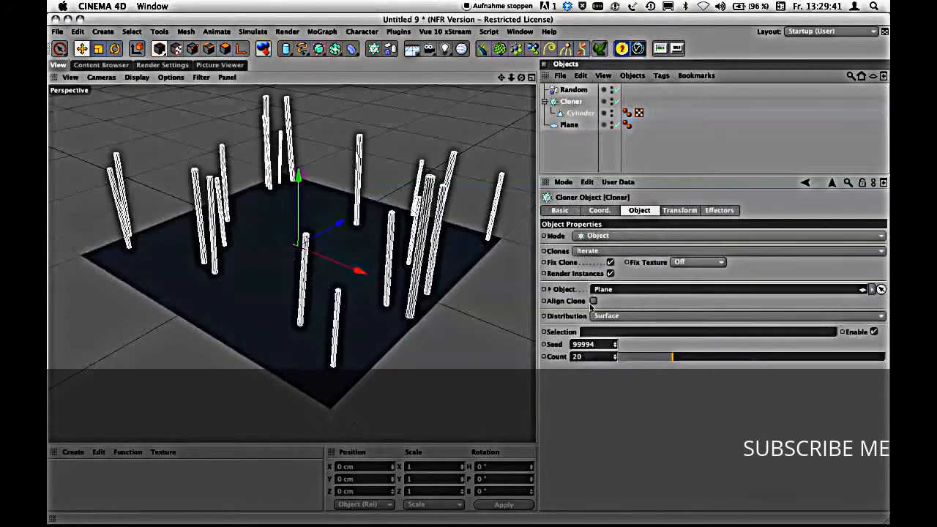
left_click_drag(615, 356, 615, 333)
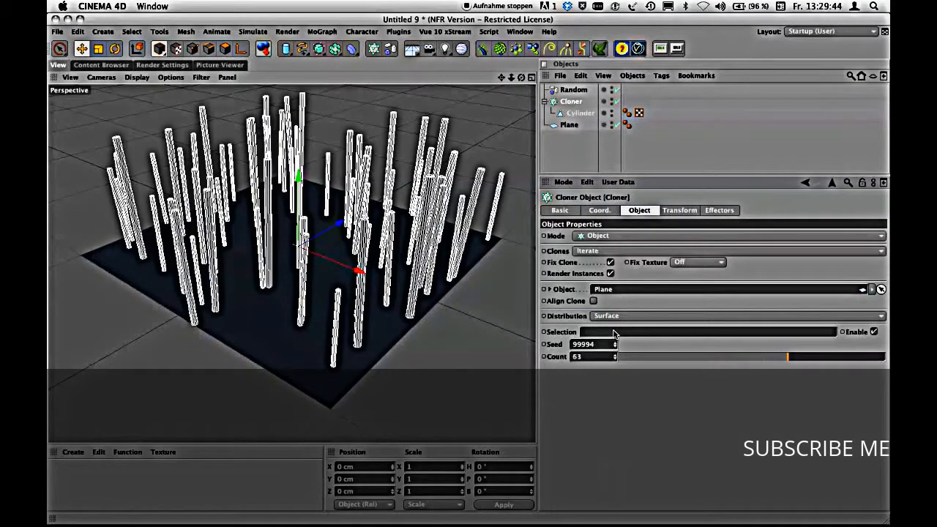
Make the plane editable and select all of its points in point mode.
left_click(568, 125)
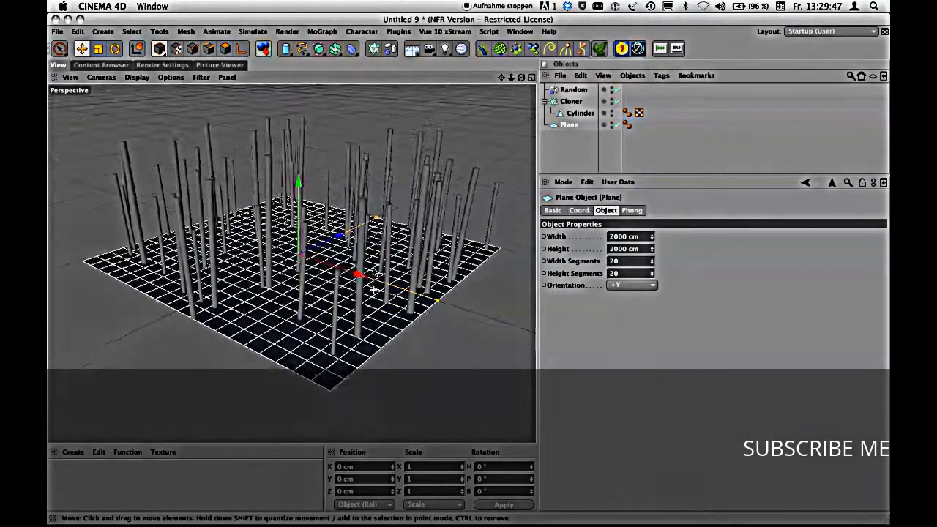
mouse_move(374, 272)
left_mouse_down("alt")
mouse_move(401, 255)
mouse_move(369, 254)
left_mouse_up("alt")
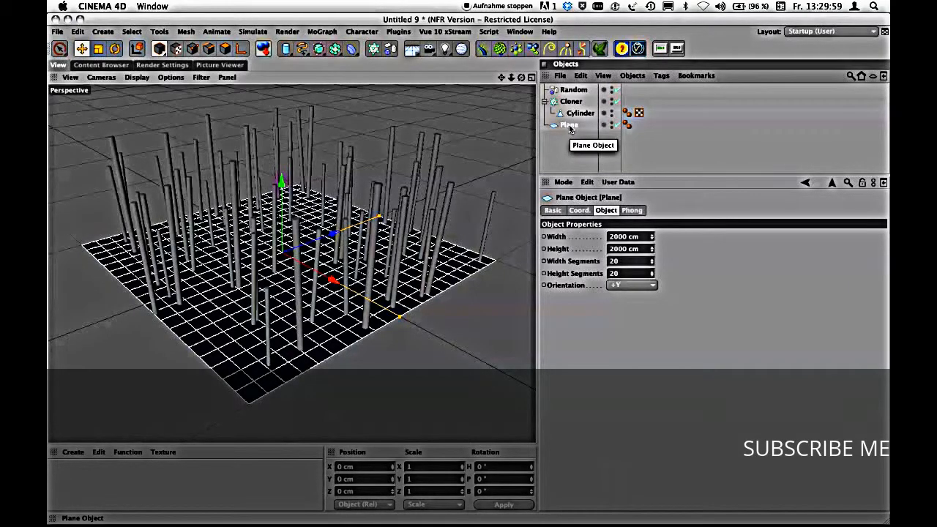
key("c")
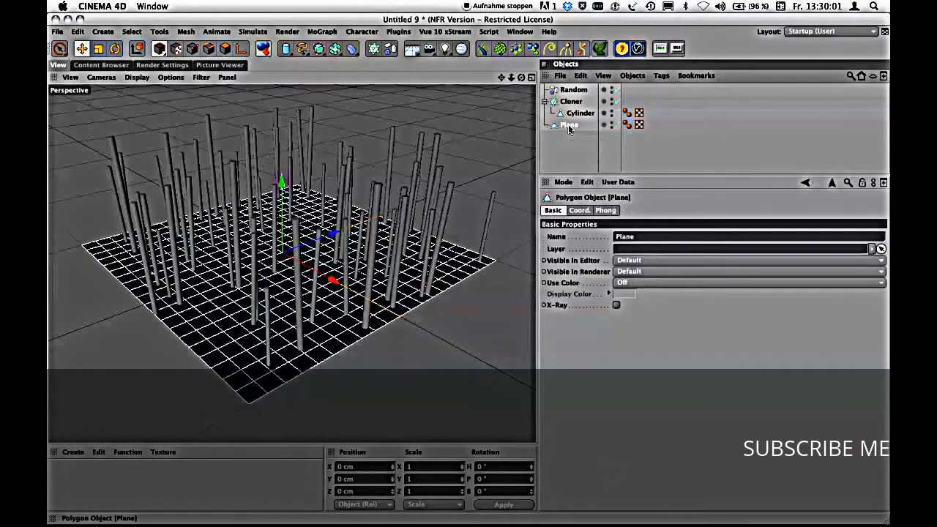
left_click(193, 49)
key("ctrl+a")
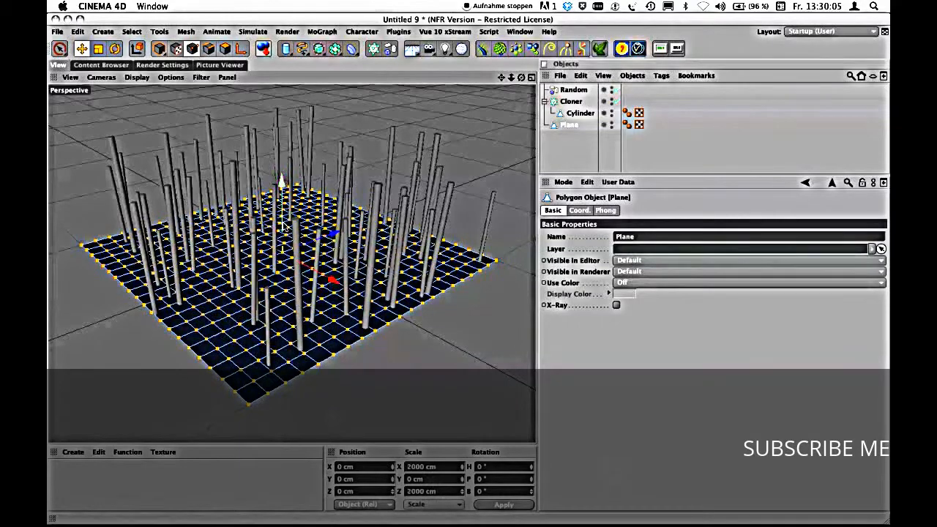
Start the Magnet tool on the plane's points, try a small pull, and set its radius to 500 cm.
right_click(273, 208)
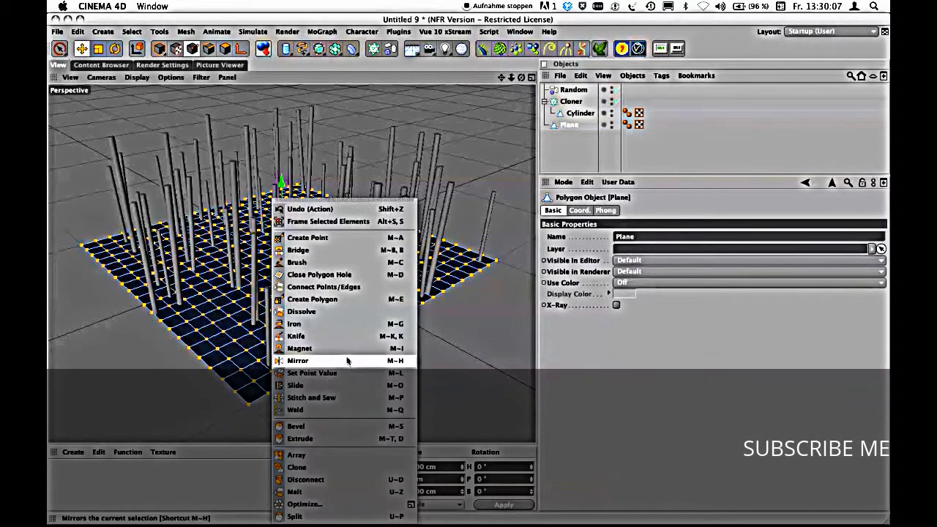
left_click(349, 341)
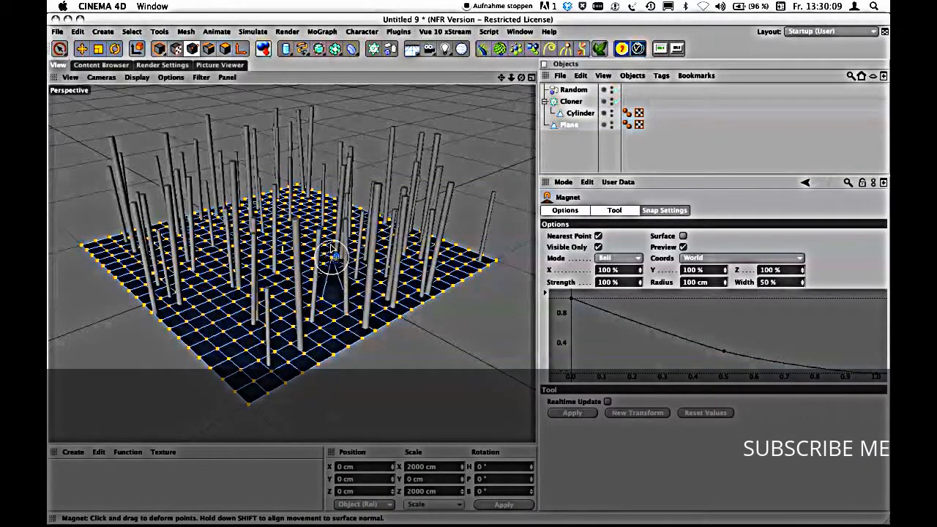
left_click_drag(217, 345, 226, 320)
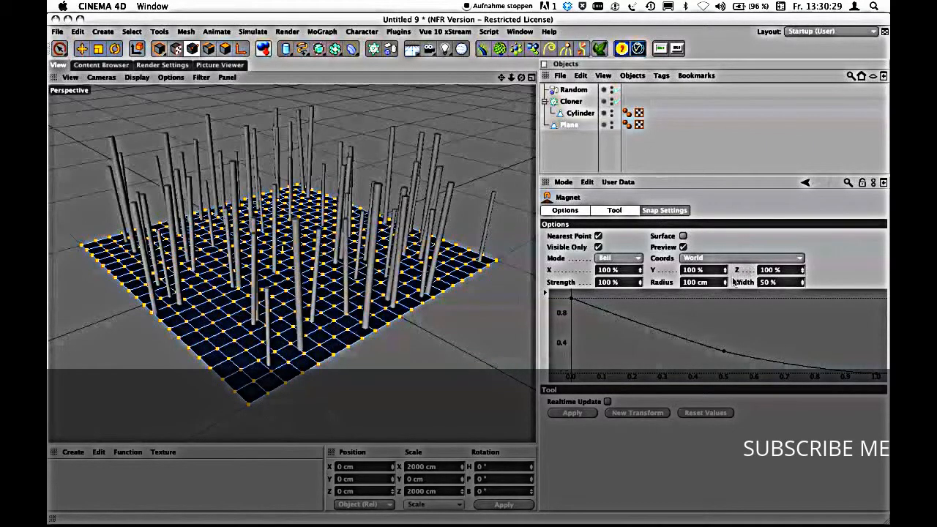
left_click_drag(726, 286, 717, 249)
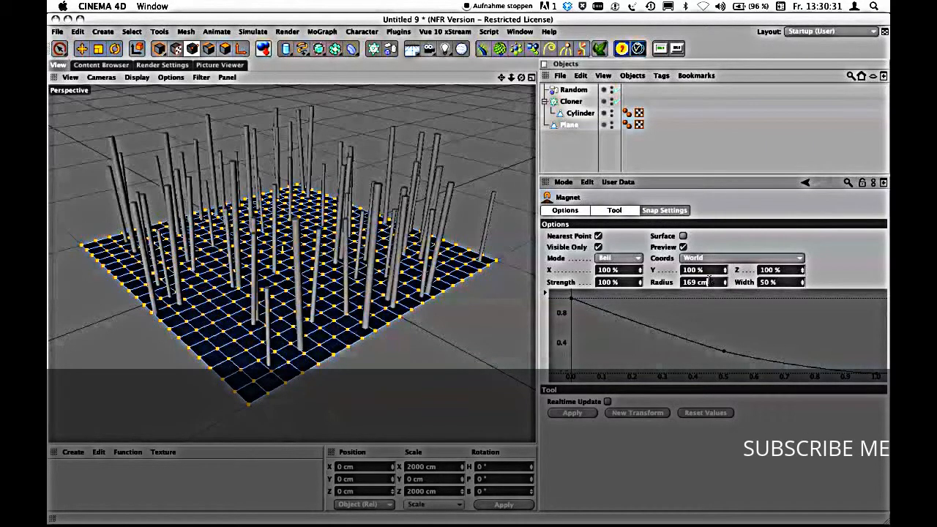
key("Return")
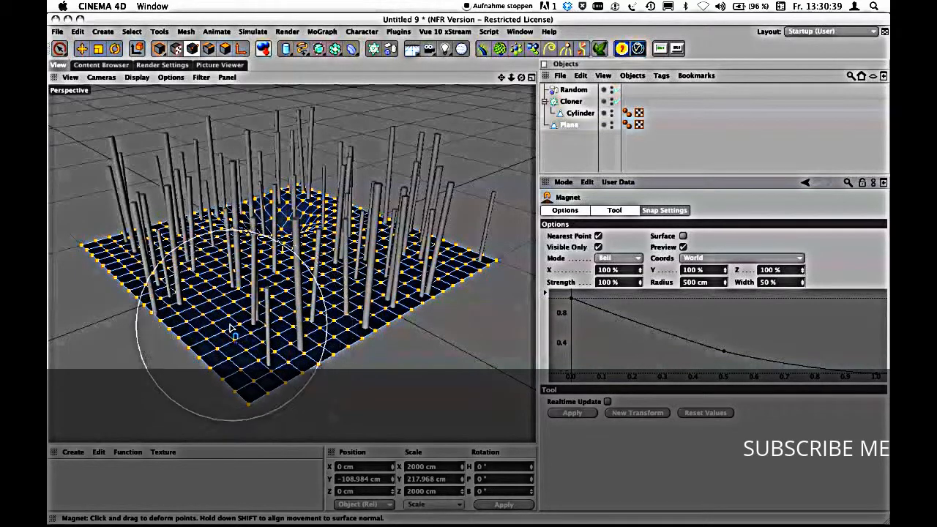
Pull the plane's front area, corners and back edge upward with the Magnet to form uneven hills.
left_click_drag(233, 333, 234, 285)
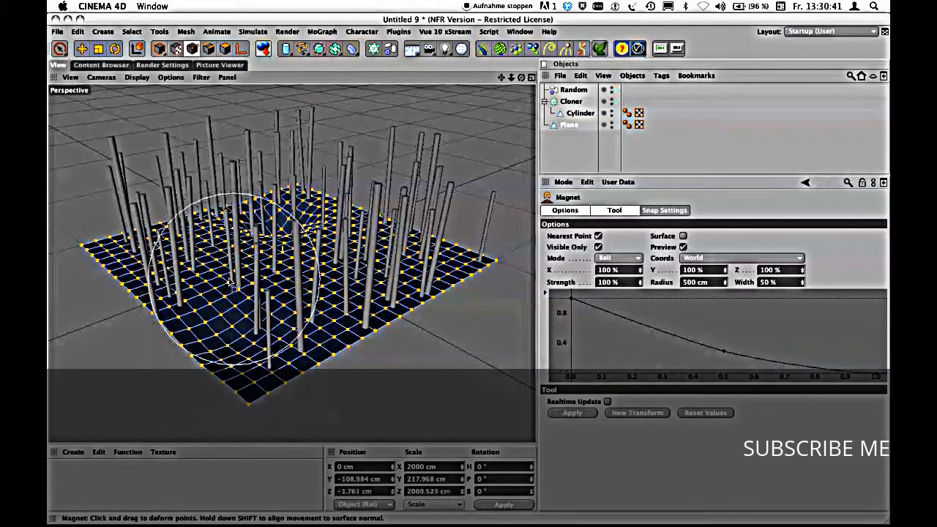
mouse_move(108, 260)
left_mouse_down()
mouse_move(109, 247)
mouse_move(84, 217)
left_mouse_up()
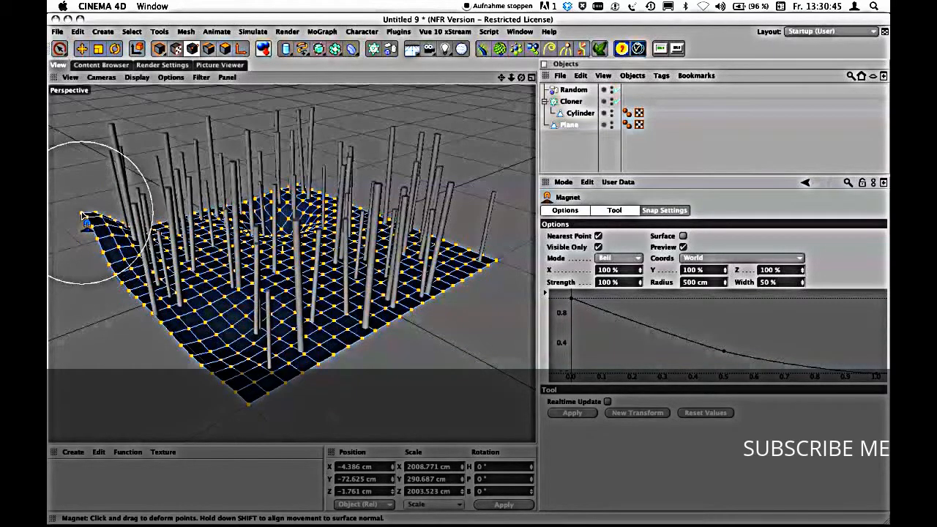
left_click_drag(298, 181, 297, 152)
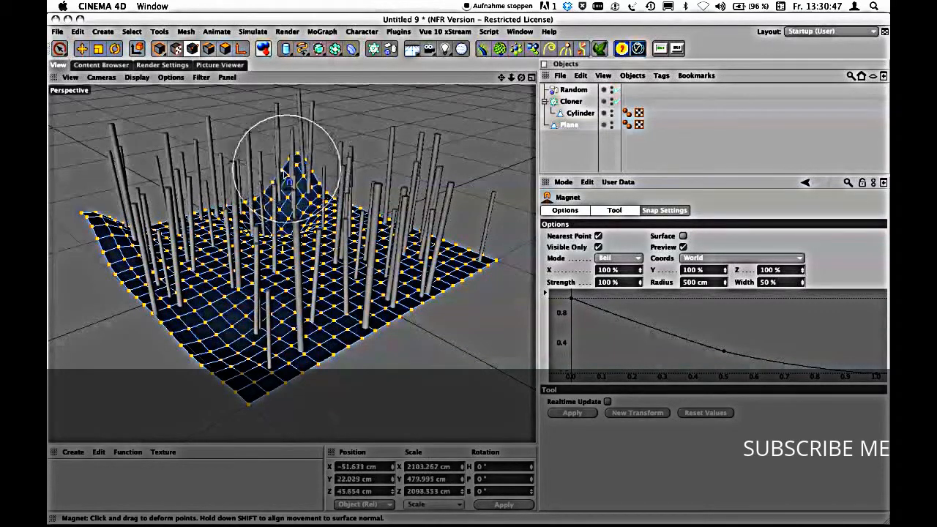
left_click_drag(236, 218, 233, 205)
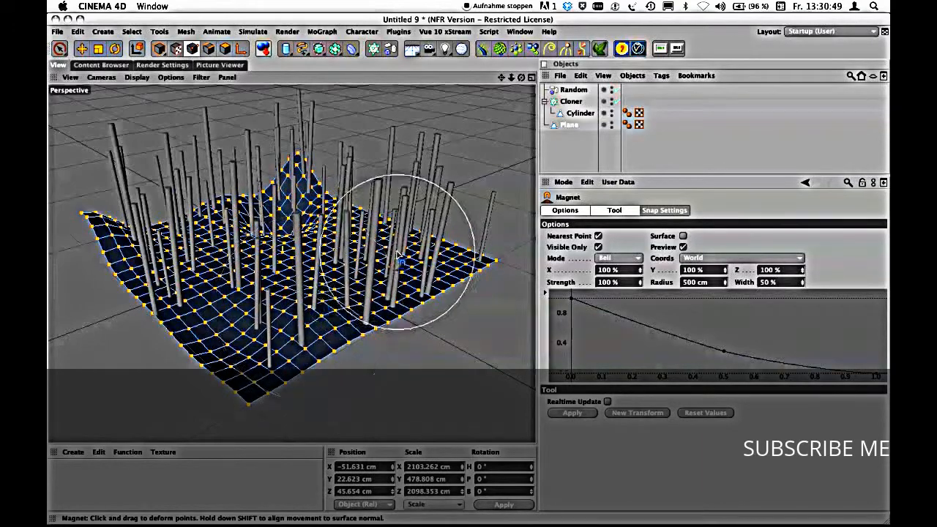
left_click_drag(468, 253, 486, 217)
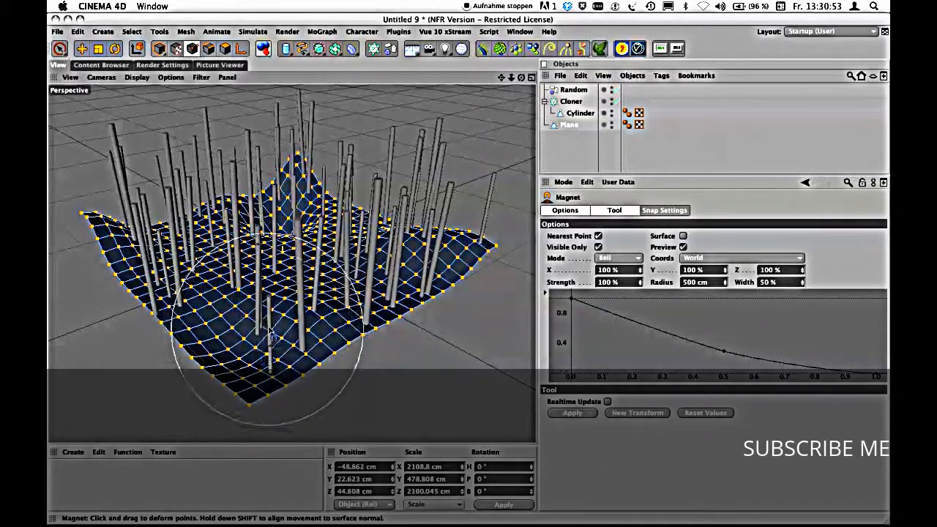
Examine how the cylinders follow the deformed plane from low and high angles, and check its mesh in the top view.
left_click_drag(270, 336, 300, 204, "alt")
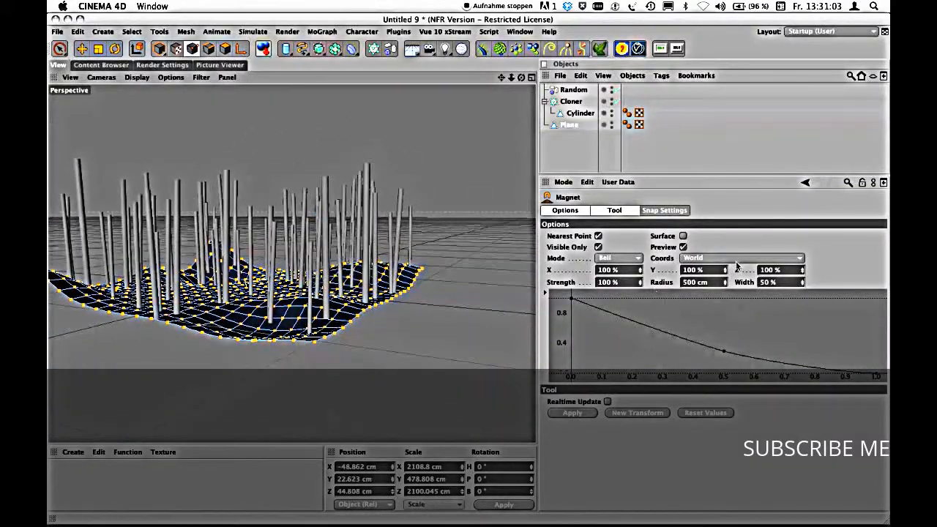
left_click_drag(280, 306, 330, 293, "alt")
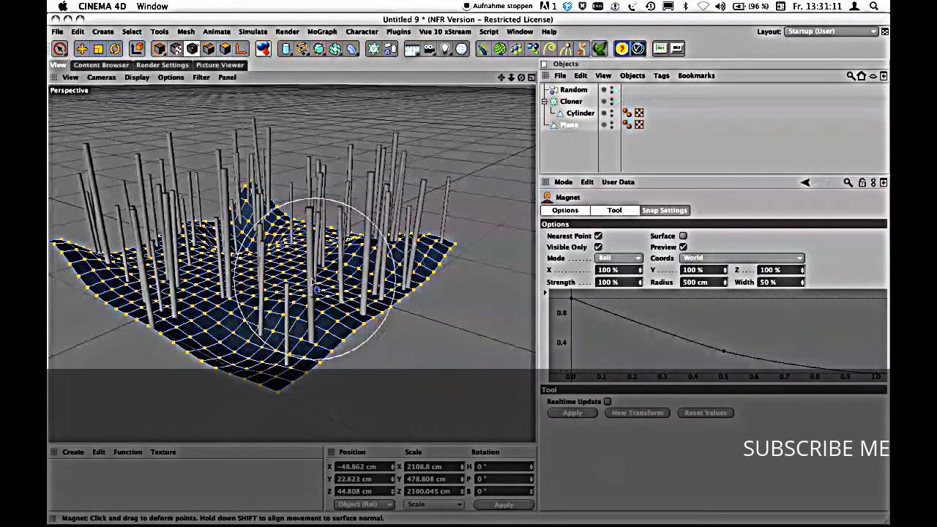
left_click_drag(308, 291, 303, 327, "alt")
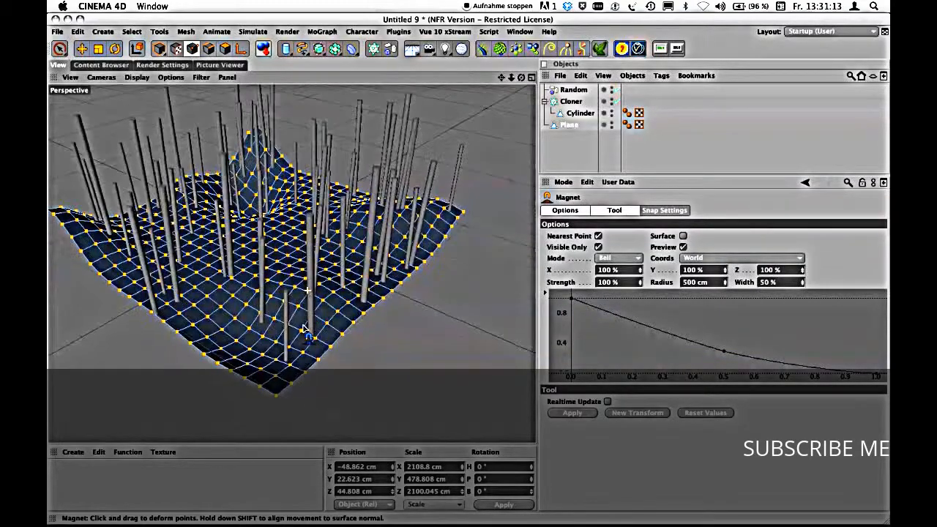
middle_click(410, 295)
middle_click(457, 208)
scroll(435, 219, "up", 5)
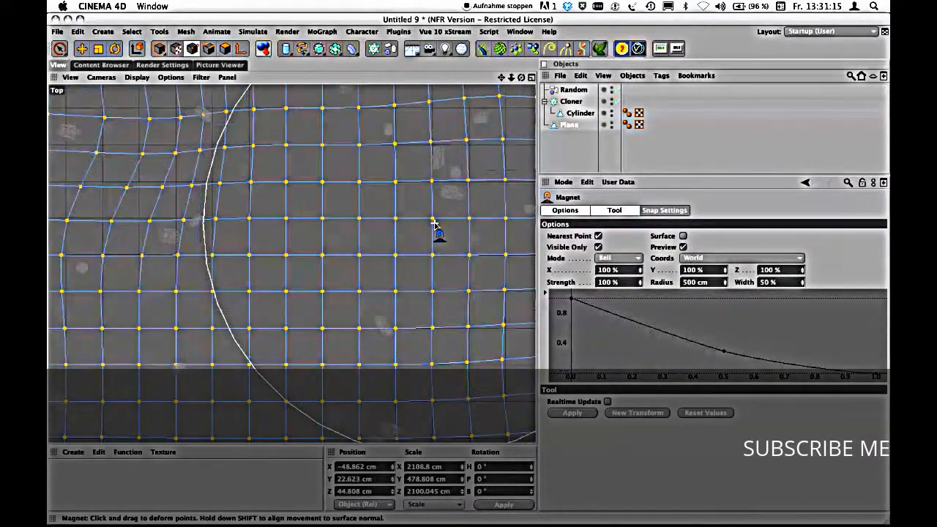
scroll(434, 226, "down", 5)
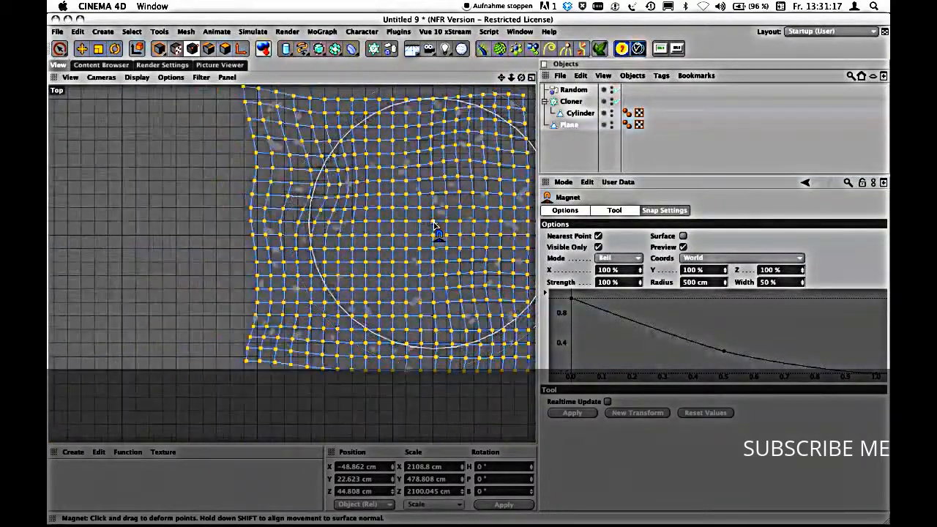
middle_click(402, 242)
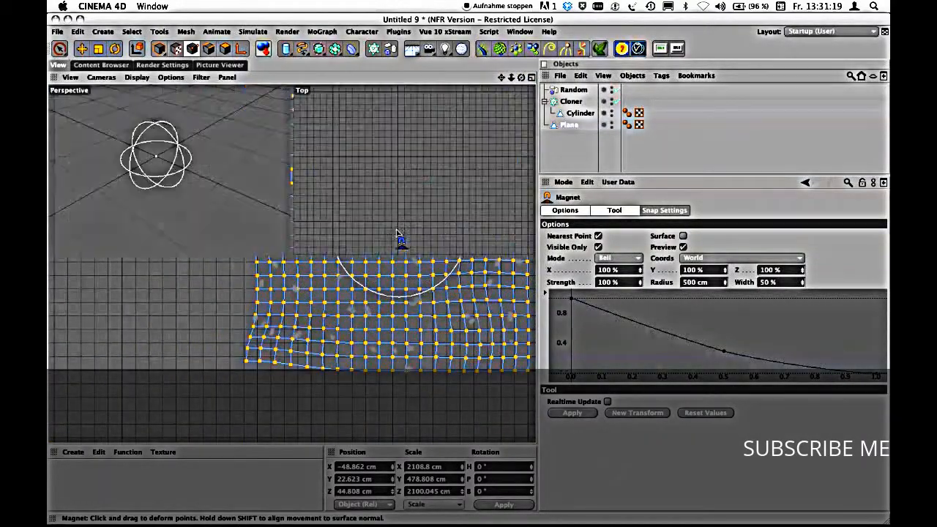
middle_click(247, 248)
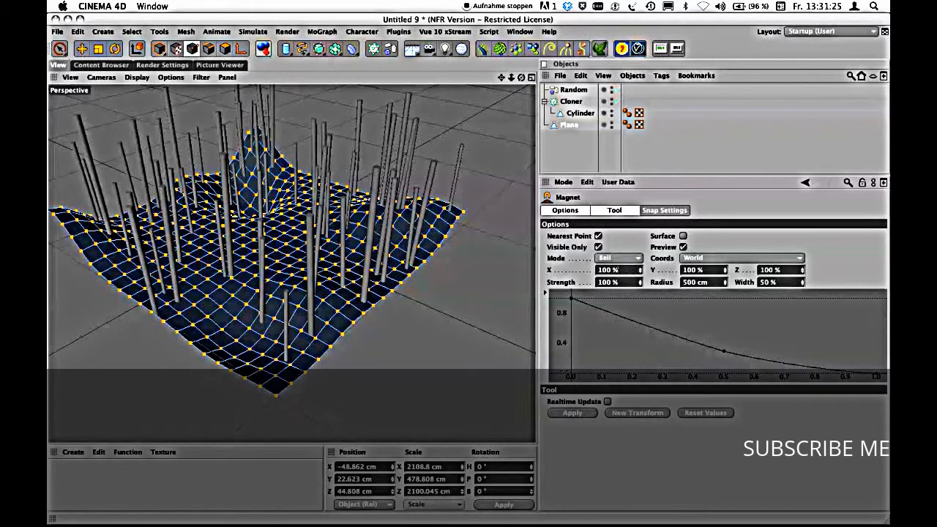
Set the Magnet's X and Z influence to 0 % and raise more hills across the plane.
left_click(599, 270)
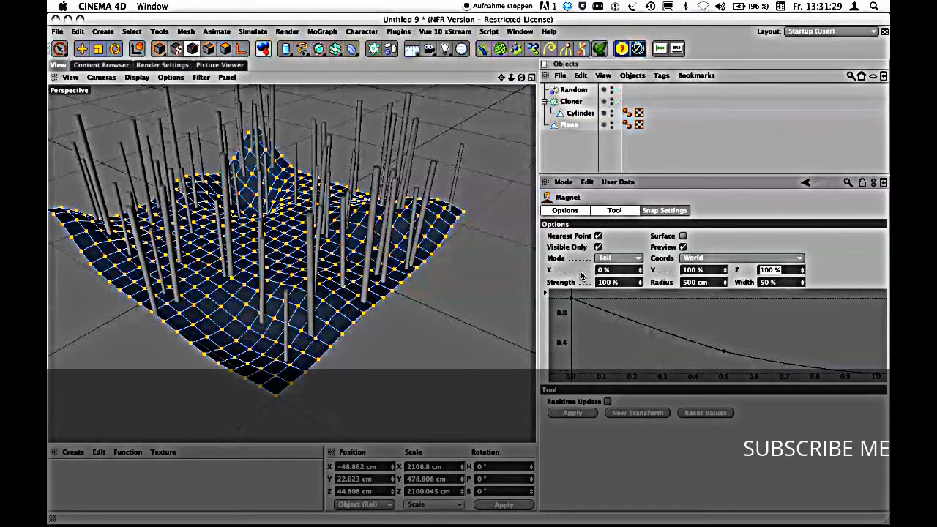
key("Return")
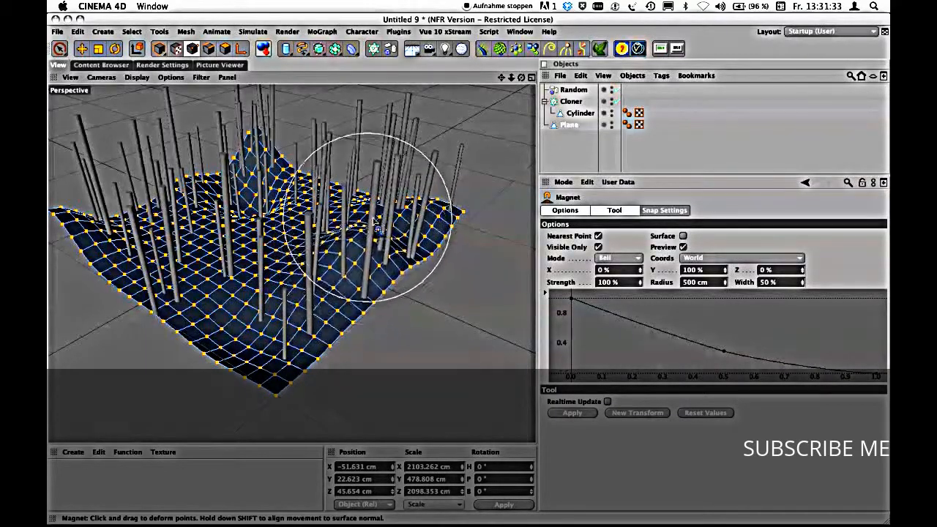
left_click_drag(231, 370, 232, 342)
left_click_drag(189, 288, 193, 262)
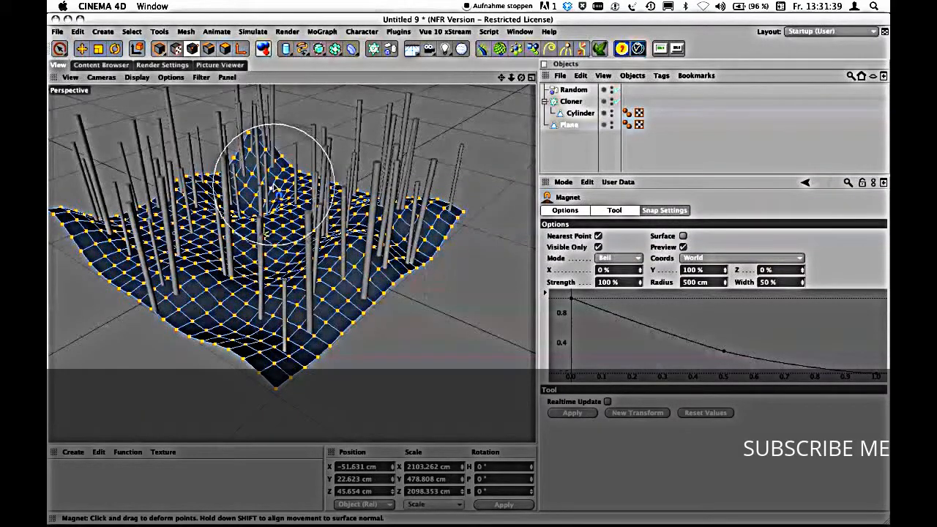
left_click_drag(270, 189, 265, 150)
left_click_drag(173, 254, 185, 218)
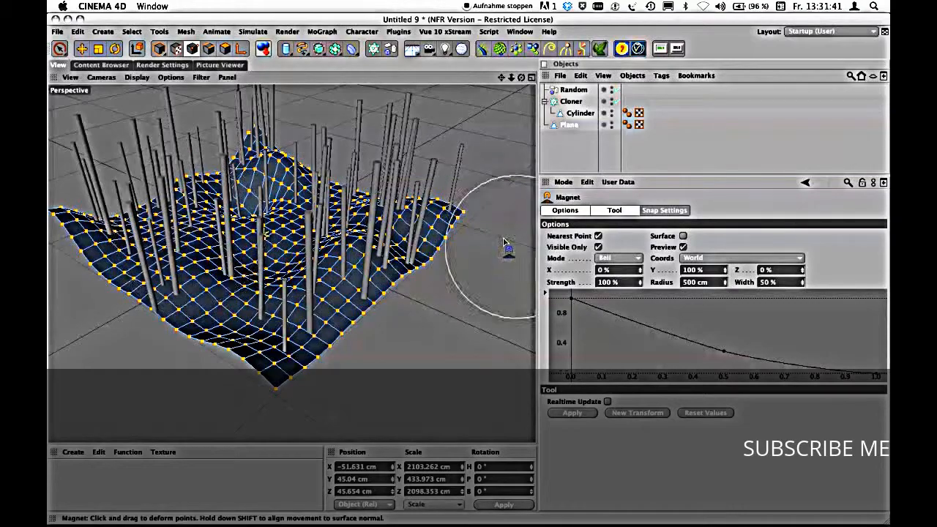
Set the Magnet's mode to Circle and reshape the terrain near the plane's edge, working from another side.
left_click_drag(307, 305, 248, 299, "alt")
left_click_drag(389, 236, 344, 277, "alt")
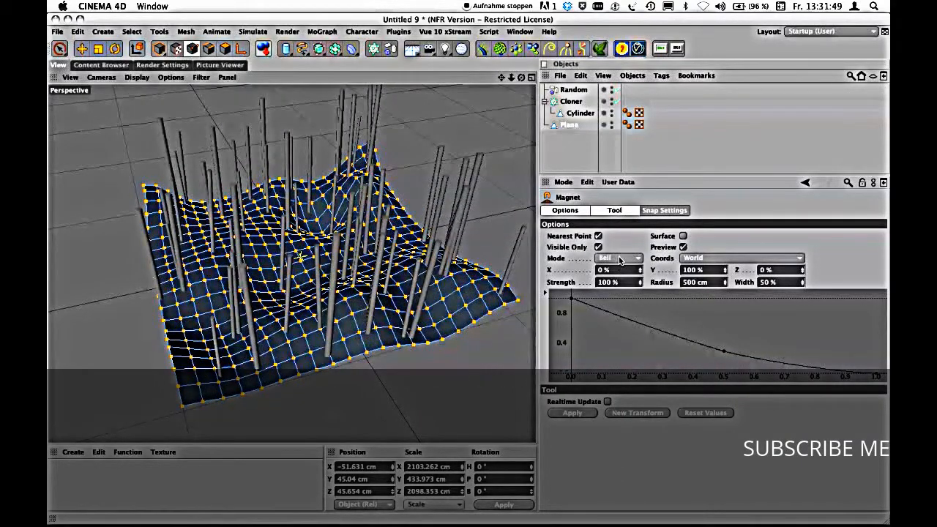
left_click_drag(427, 236, 410, 273, "alt")
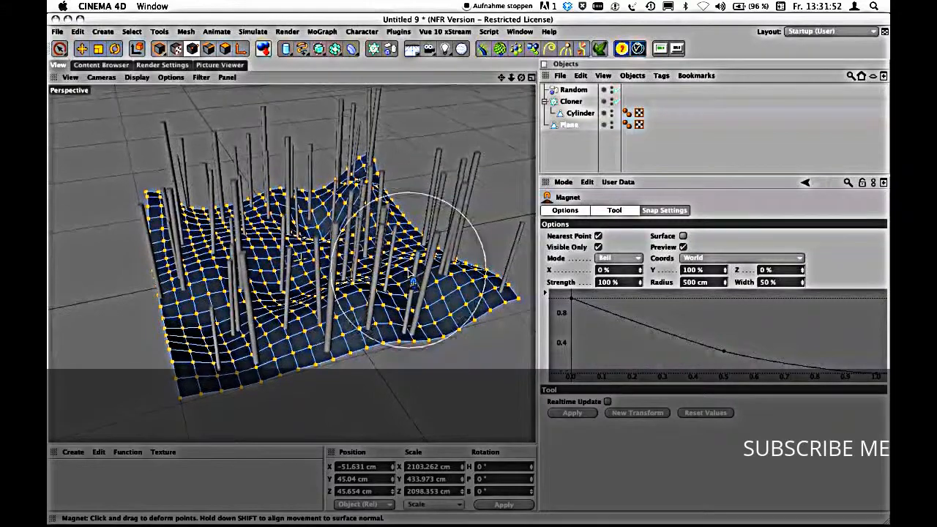
left_click(634, 259)
left_click(615, 318)
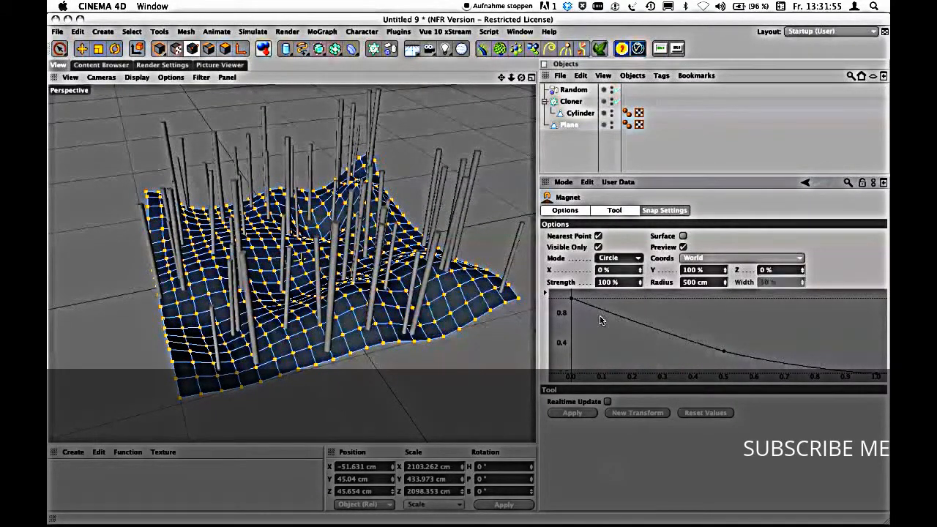
left_click_drag(355, 262, 380, 284)
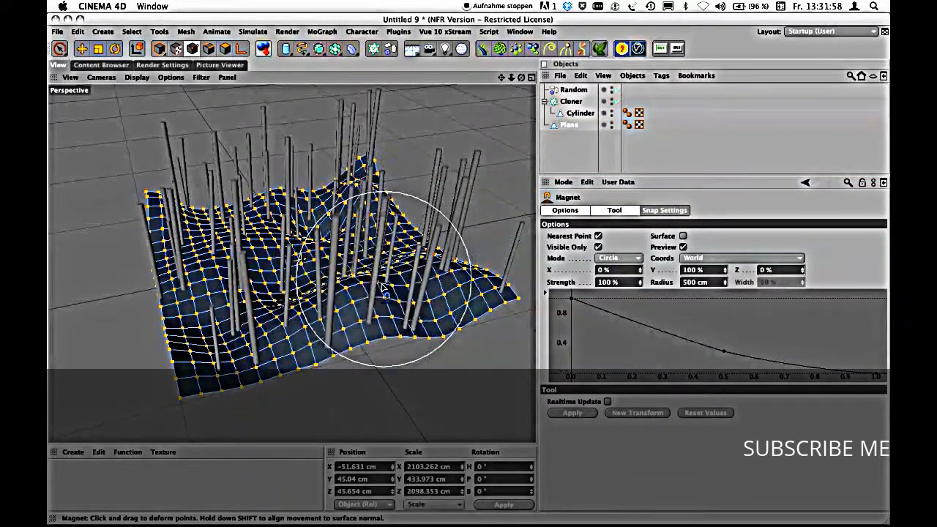
Switch the Magnet's mode to Spline and on to Needle, and deform the middle of the plane.
left_click(634, 258)
left_click(621, 342)
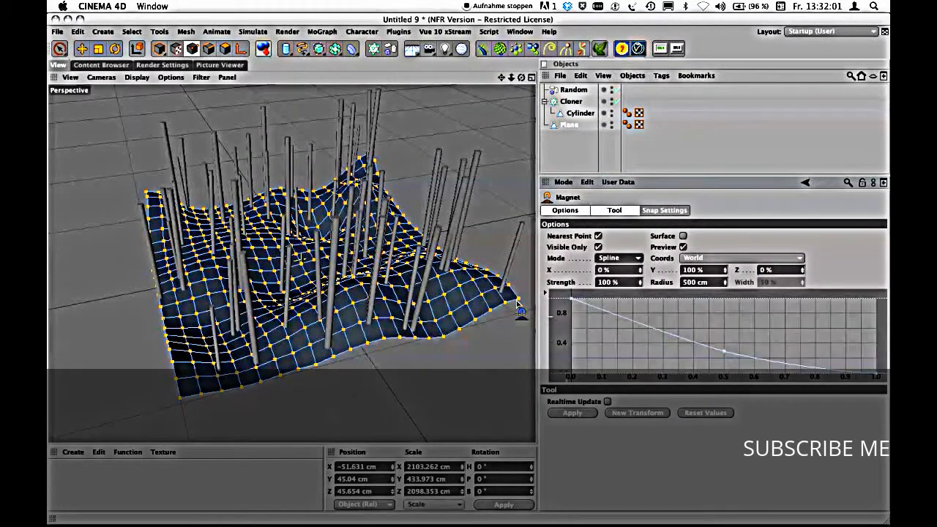
left_click(618, 258)
left_click(617, 331)
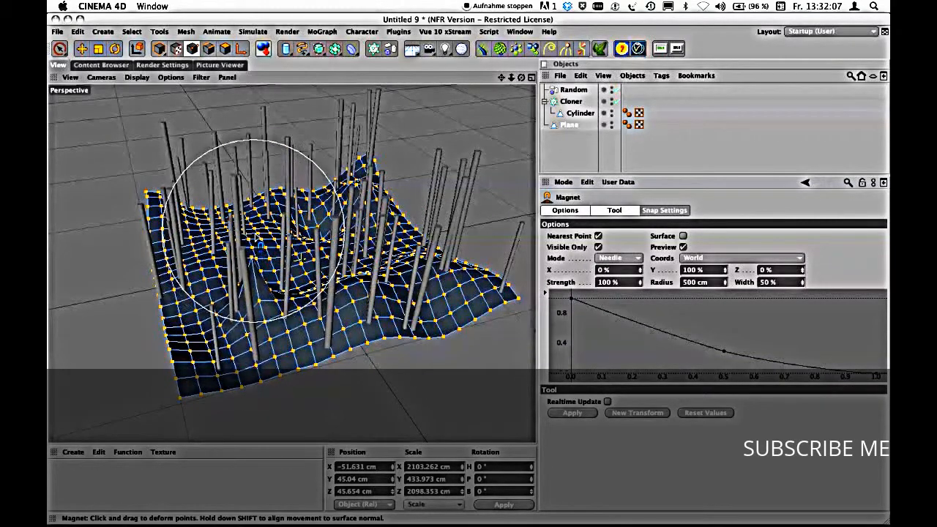
left_click_drag(255, 235, 261, 314)
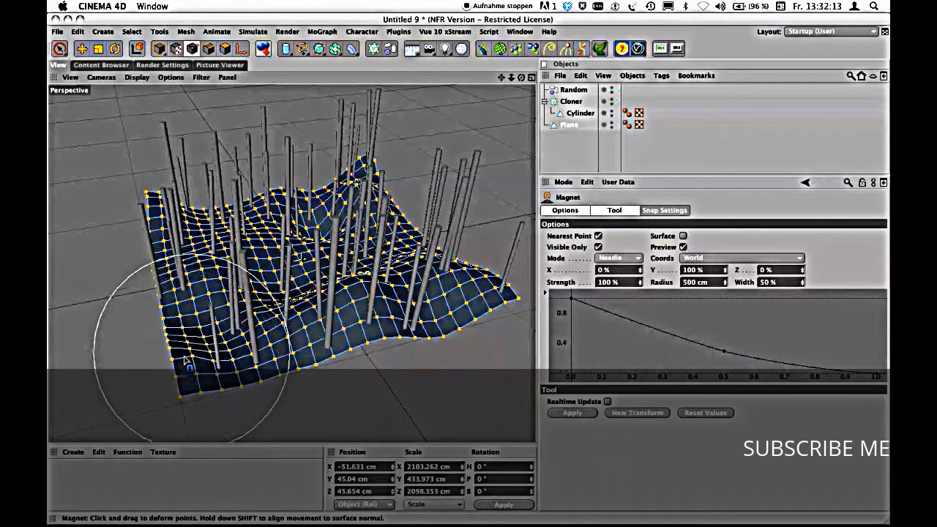
Switch the Magnet's mode to Dome and on to Linear, and raise the terrain at the plane's front edge.
left_click(619, 257)
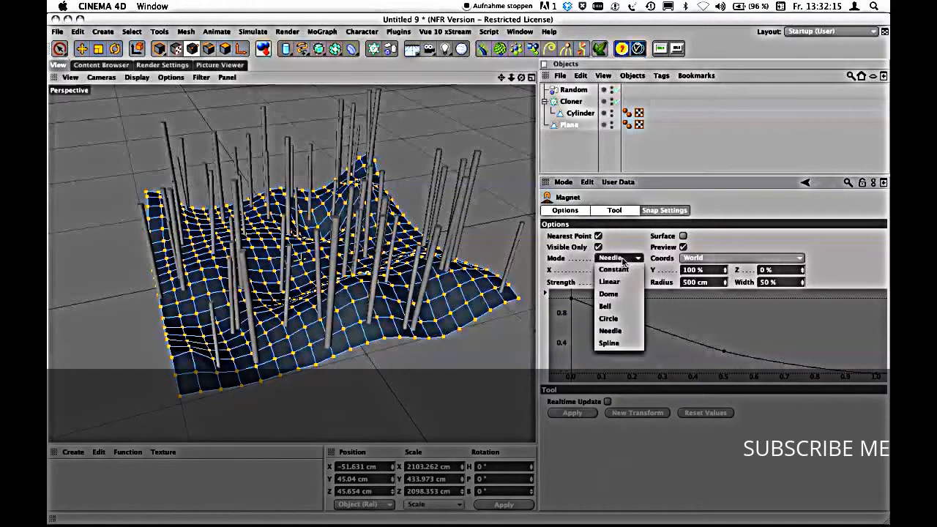
left_click(609, 293)
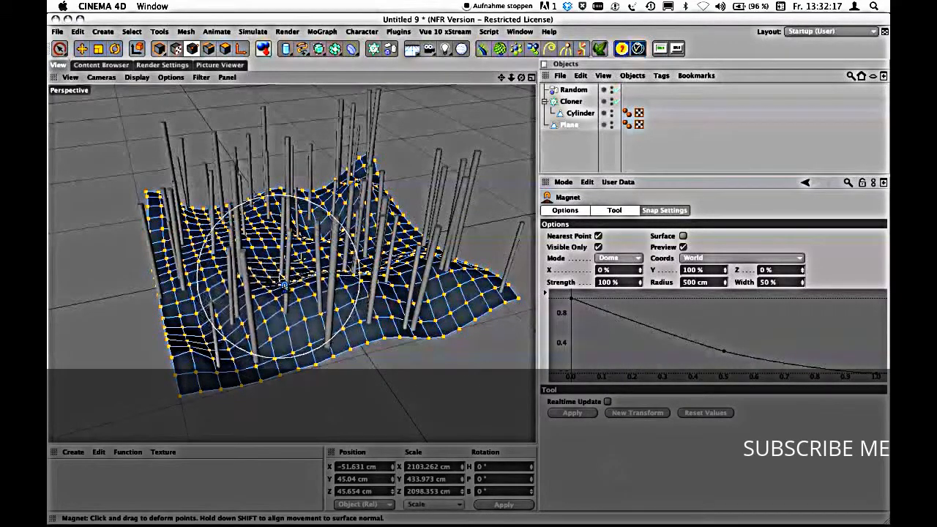
left_click(618, 257)
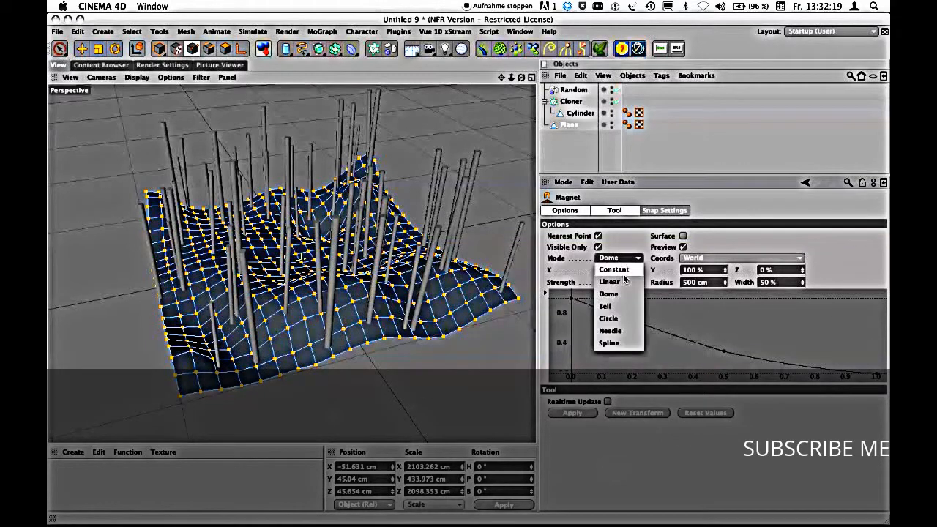
left_click(624, 284)
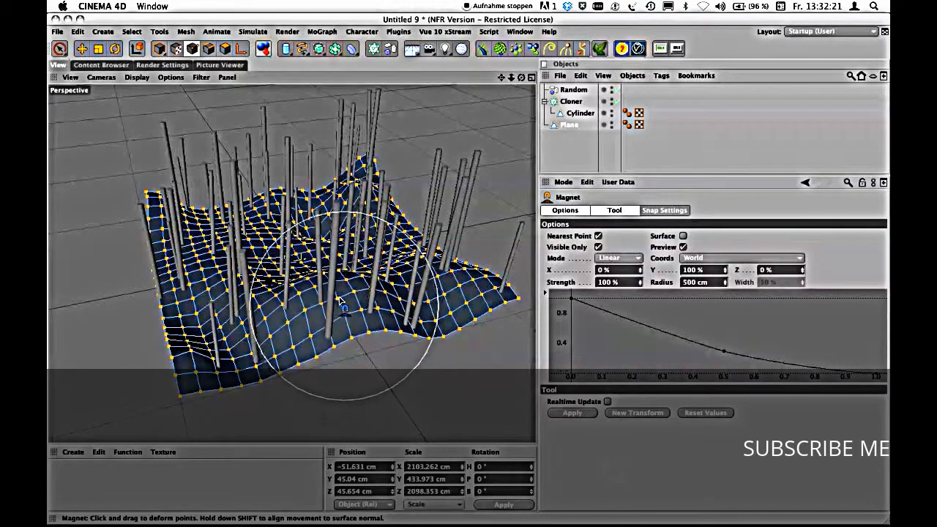
left_click_drag(341, 289, 220, 396)
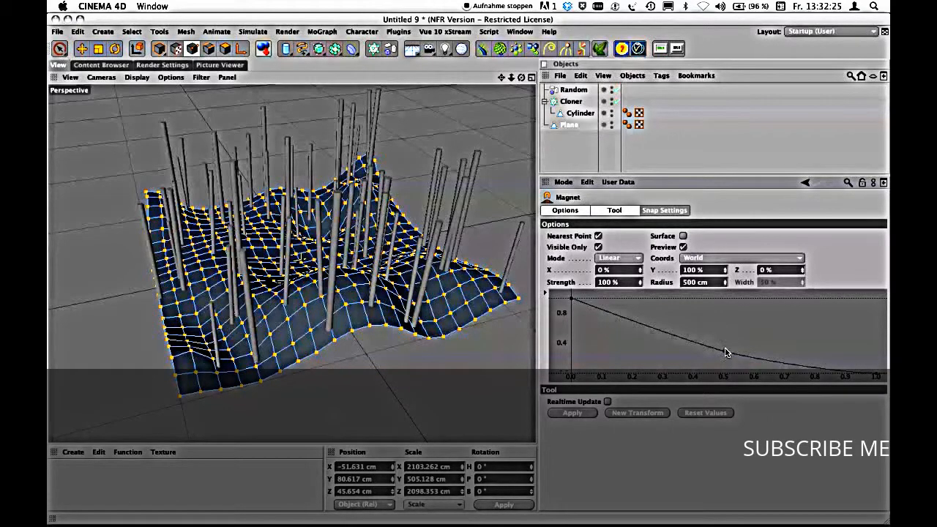
Set the Magnet's mode to Spline and raise the middle point of its falloff curve.
left_click(613, 260)
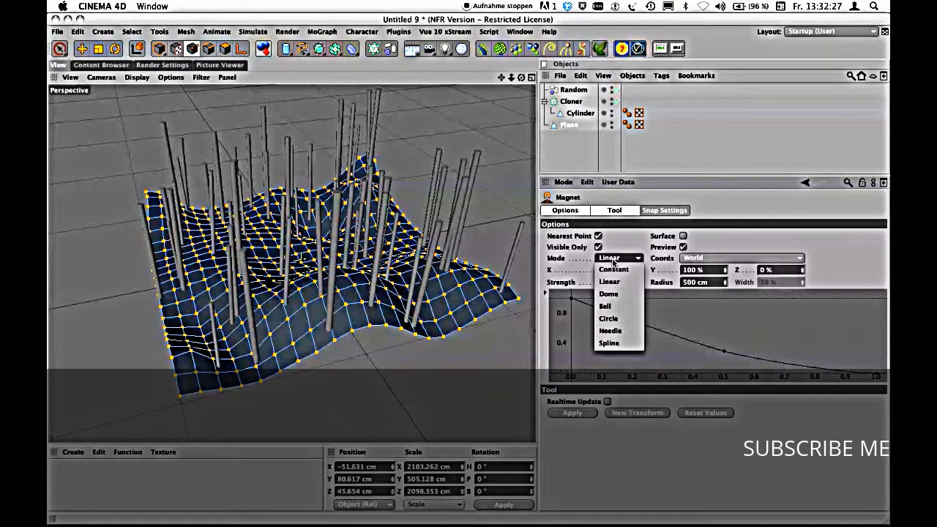
left_click(634, 343)
left_click_drag(725, 356, 721, 320)
right_click(623, 311)
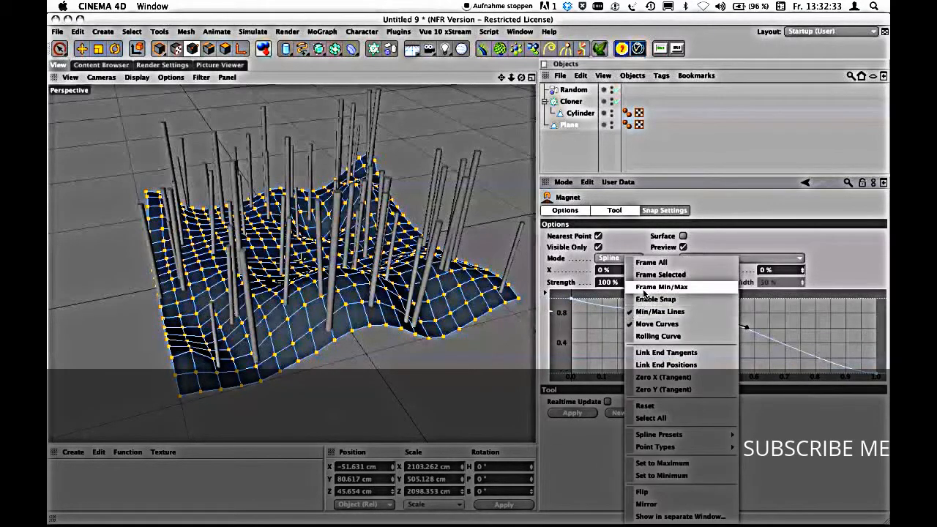
left_click(615, 364)
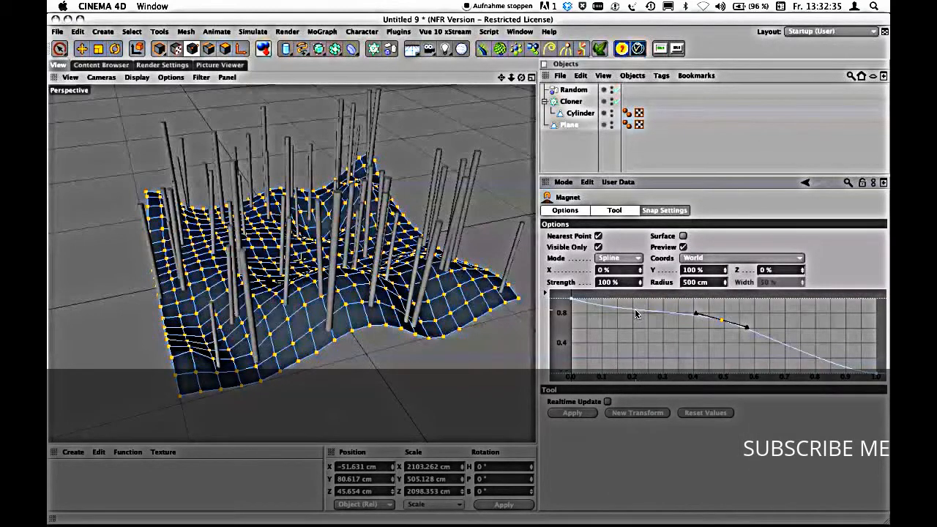
left_click_drag(635, 314, 637, 324)
left_click_drag(725, 334, 720, 311)
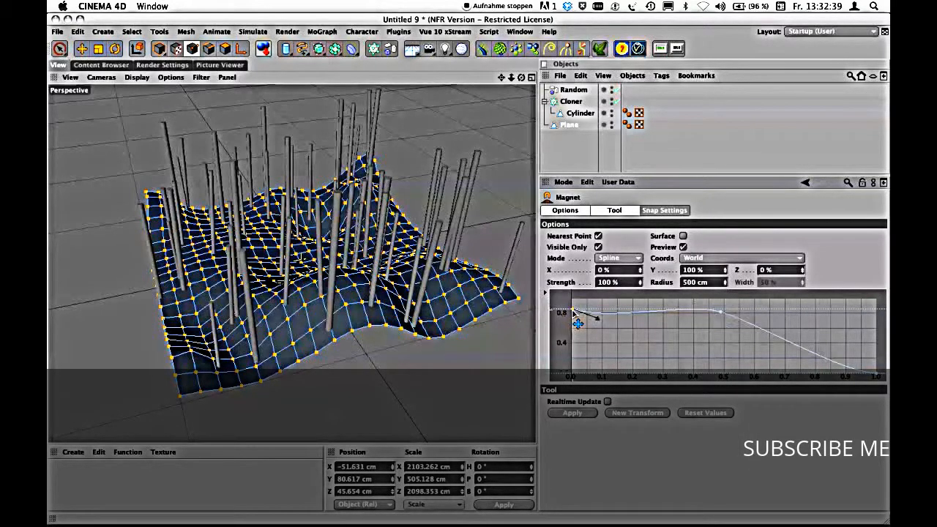
Lower the start point of the falloff curve to about 0.5 and reshape the terrain near the plane's front edge.
left_click_drag(578, 323, 580, 350)
left_click_drag(722, 315, 720, 305)
mouse_move(310, 283)
left_mouse_down()
mouse_move(306, 302)
mouse_move(306, 236)
mouse_move(314, 269)
mouse_move(316, 229)
mouse_move(318, 238)
mouse_move(312, 251)
mouse_move(312, 211)
mouse_move(322, 252)
left_mouse_up()
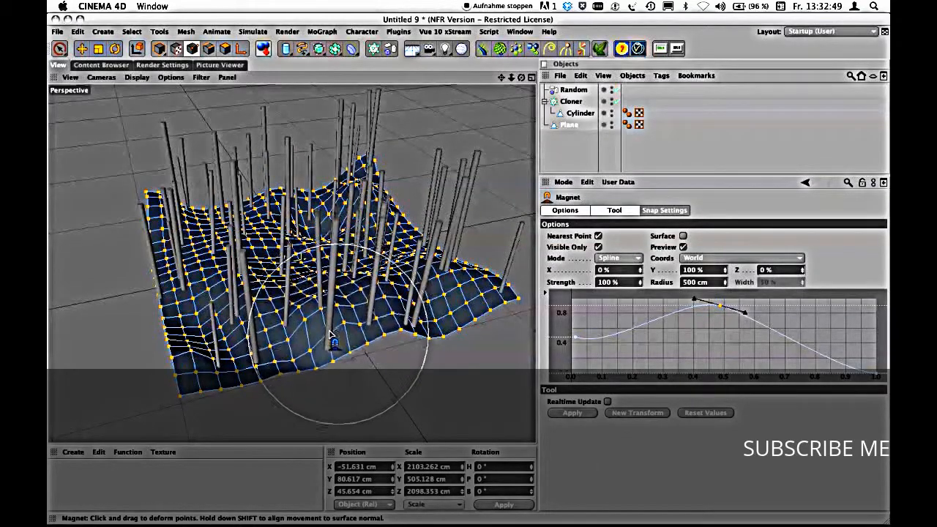
left_click_drag(331, 330, 333, 350)
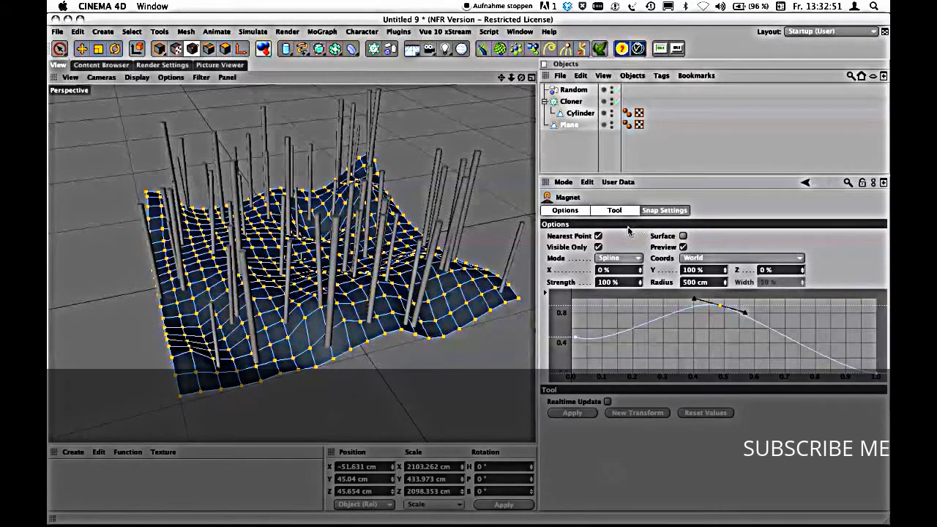
Examine how the cylinders stand on the sculpted terrain from low and high angles, with the plane deselected.
left_click_drag(459, 292, 327, 265, "alt")
left_click_drag(318, 315, 453, 296, "alt")
left_click_drag(246, 281, 486, 275, "alt")
left_click_drag(236, 313, 487, 253, "alt")
right_click_drag(428, 250, 502, 248, "alt")
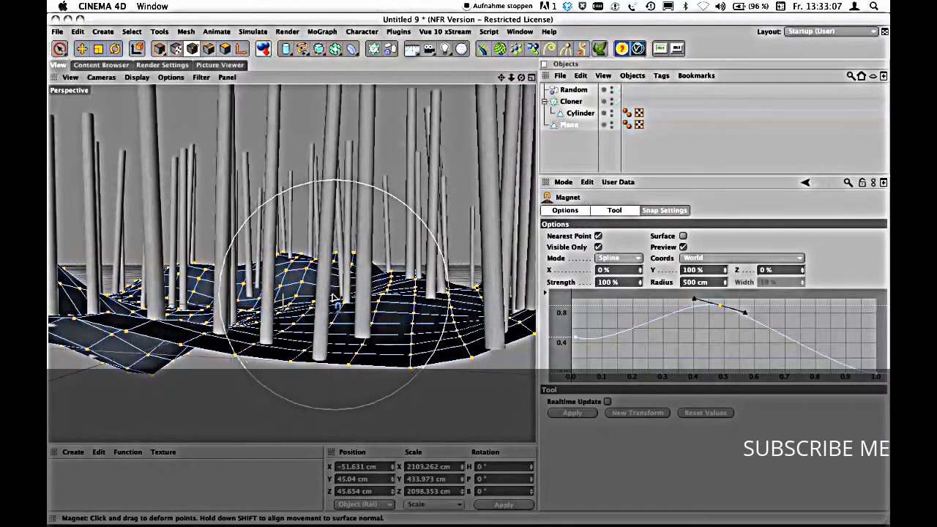
middle_click_drag(334, 293, 367, 324, "alt")
left_click_drag(358, 300, 366, 290, "alt")
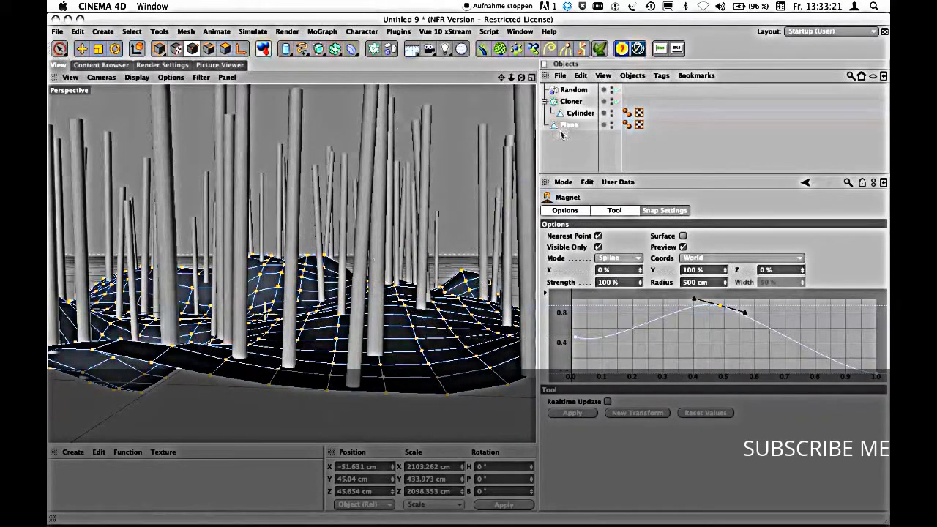
left_click(571, 152)
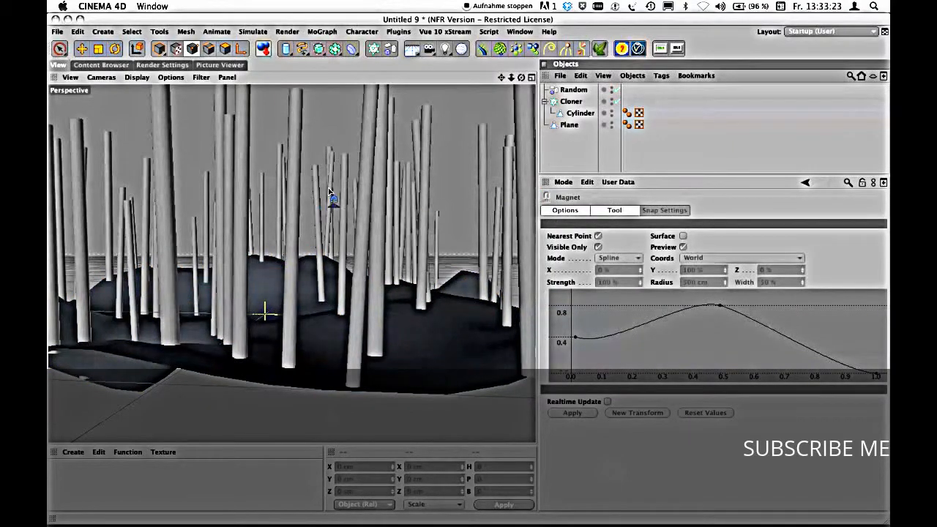
left_click_drag(435, 209, 373, 308, "alt")
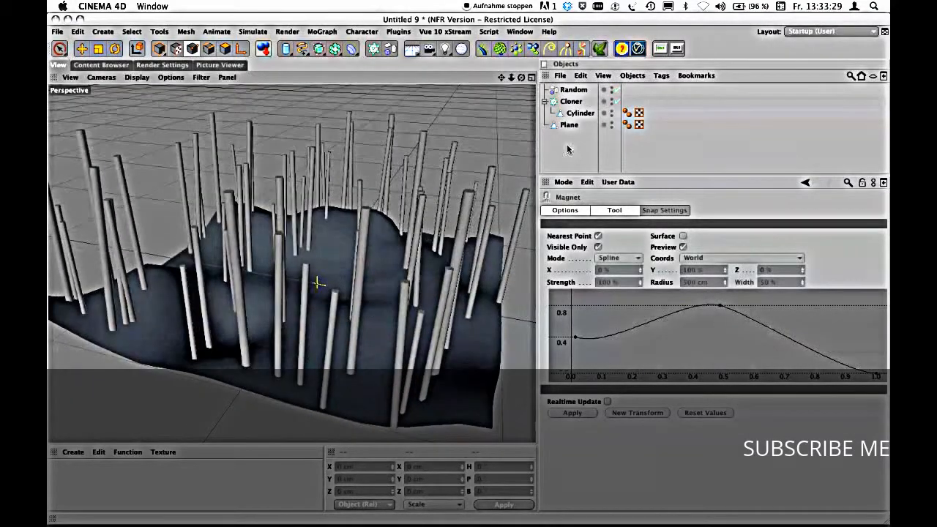
Duplicate the Cylinder inside the Cloner and create two new materials.
left_click(579, 115)
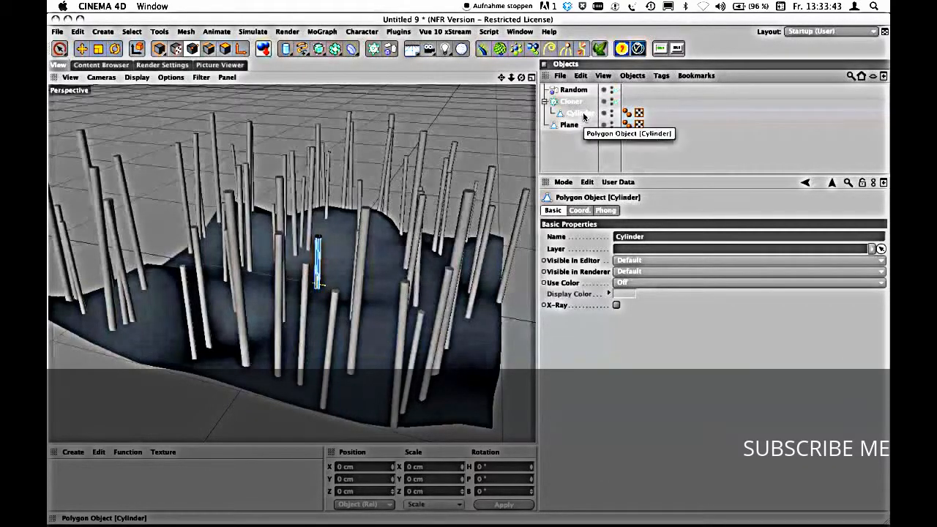
left_click_drag(584, 115, 586, 123)
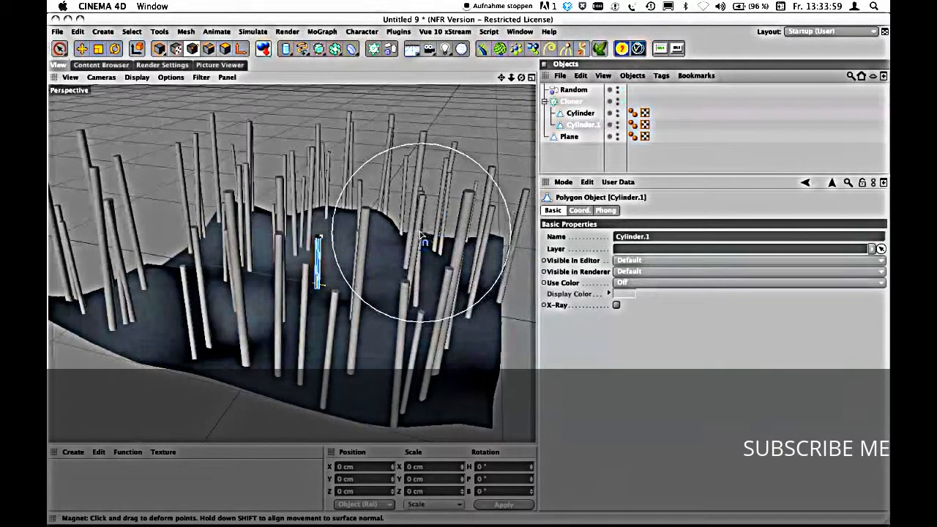
left_click(77, 453)
left_click(86, 347)
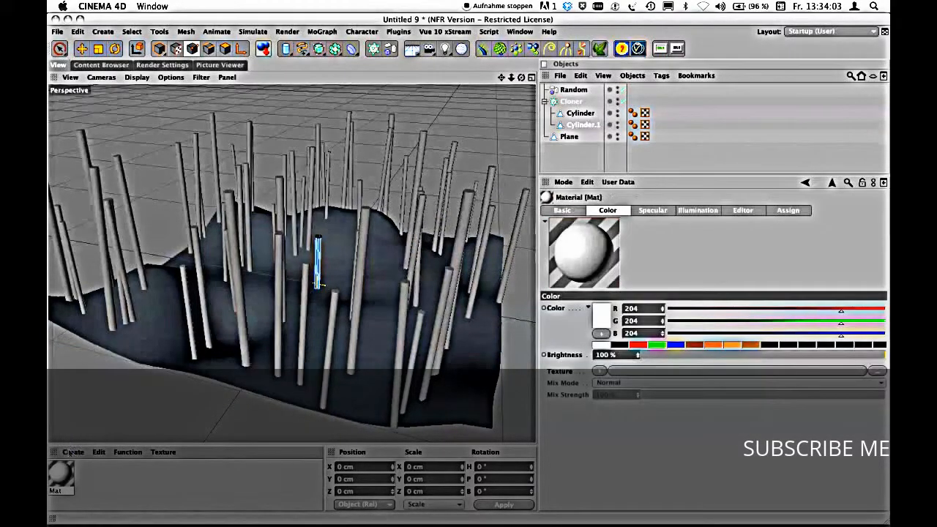
left_click(70, 453)
left_click(86, 346)
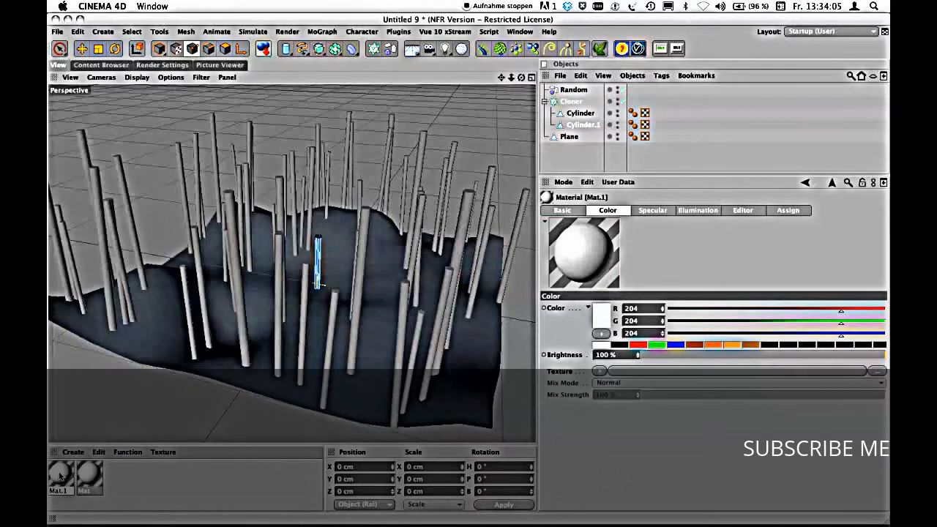
Assign one material to each cylinder, colouring the original's pure red (255, 0, 0) and the duplicate's pure green (0, 255, 0).
left_click_drag(61, 476, 578, 115)
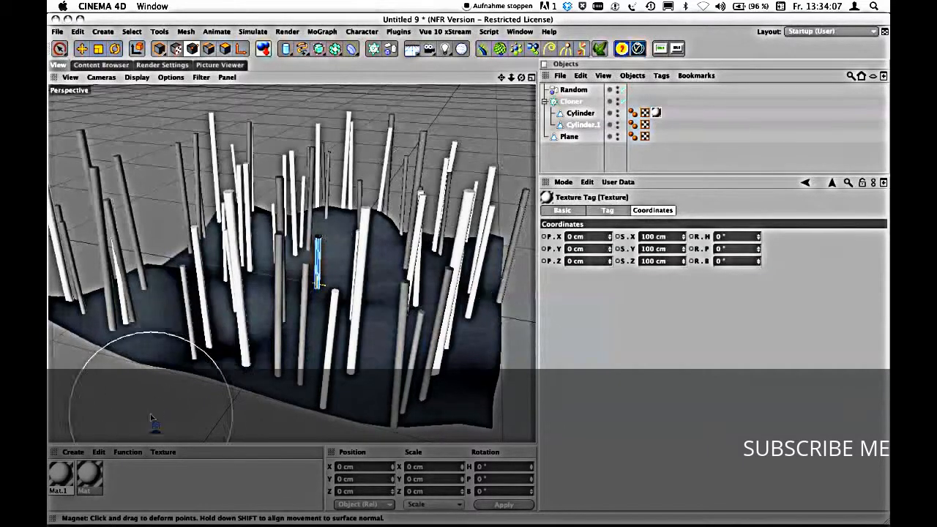
left_click_drag(524, 234, 582, 125)
double_click(656, 114)
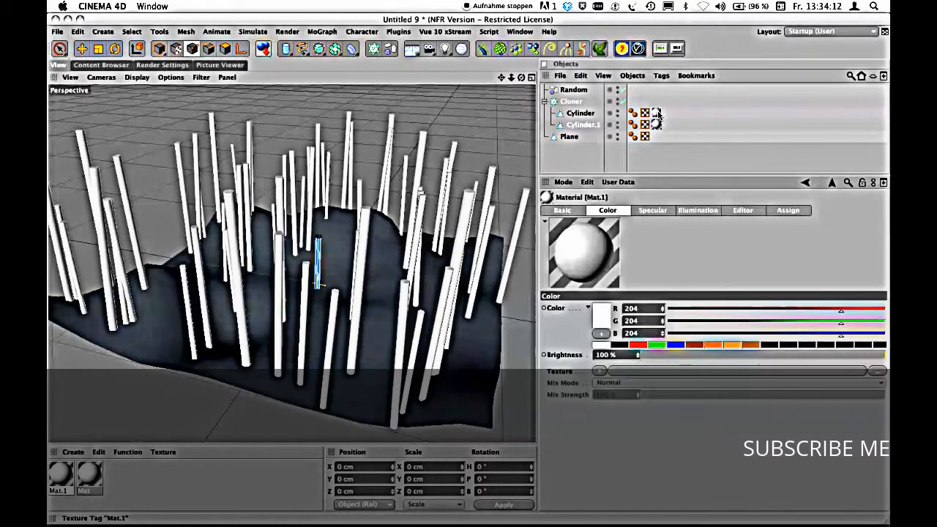
left_click(636, 345)
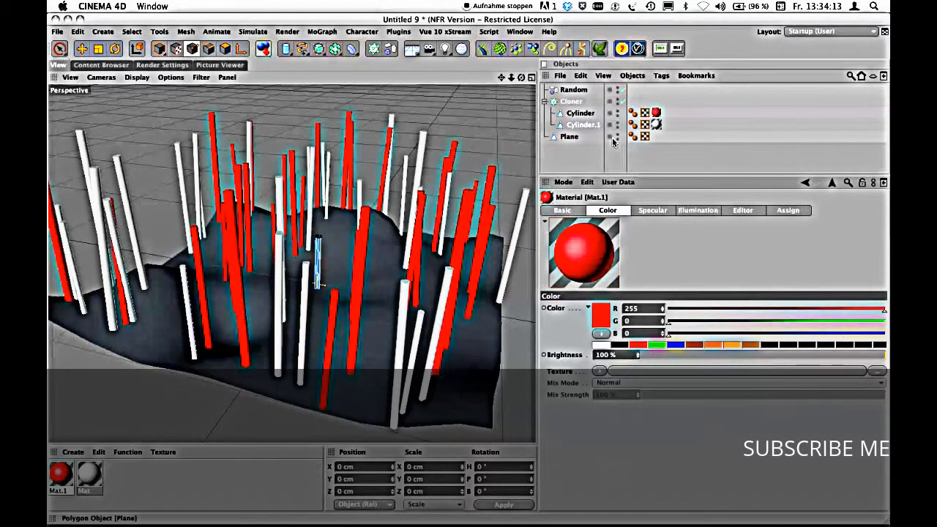
double_click(656, 126)
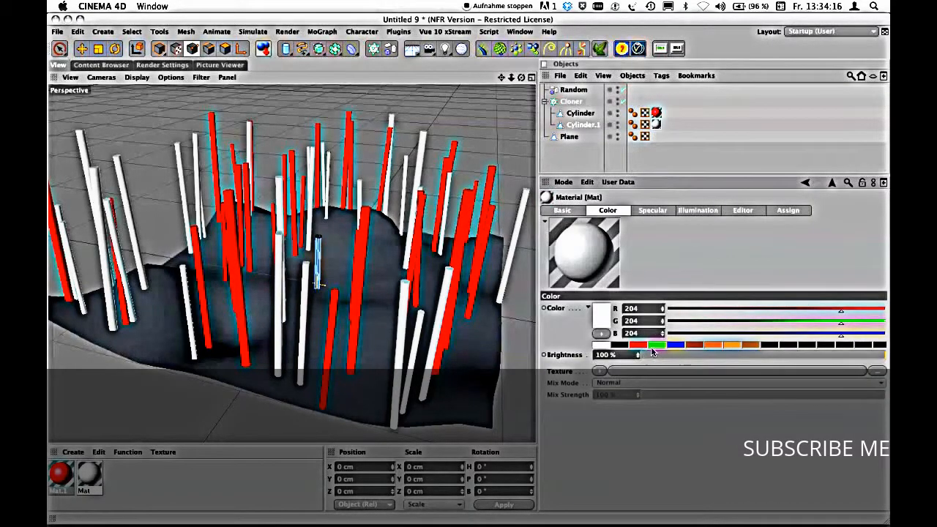
left_click(655, 345)
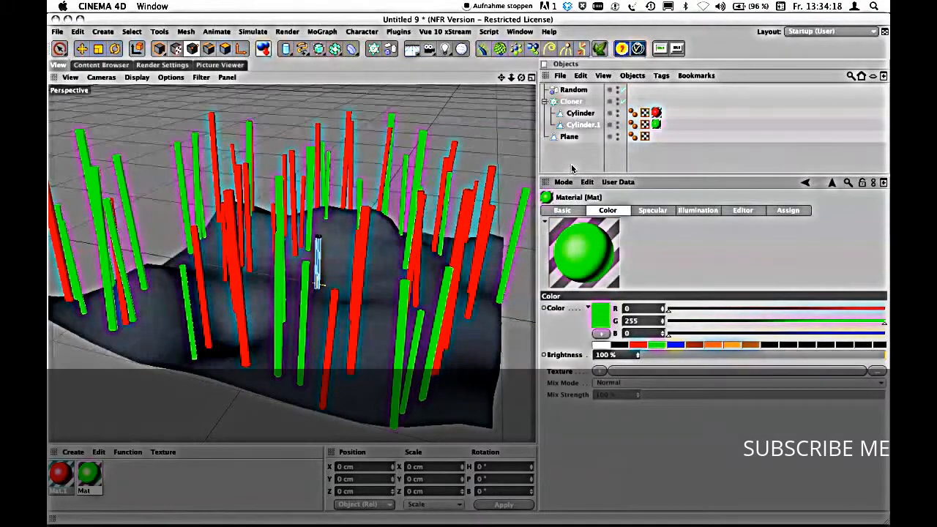
Set the Cloner's Clones option to Random and render the perspective view.
mouse_move(334, 292)
left_mouse_down("alt")
mouse_move(345, 310)
mouse_move(388, 295)
mouse_move(374, 320)
mouse_move(425, 278)
mouse_move(393, 314)
mouse_move(337, 280)
mouse_move(313, 280)
left_mouse_up("alt")
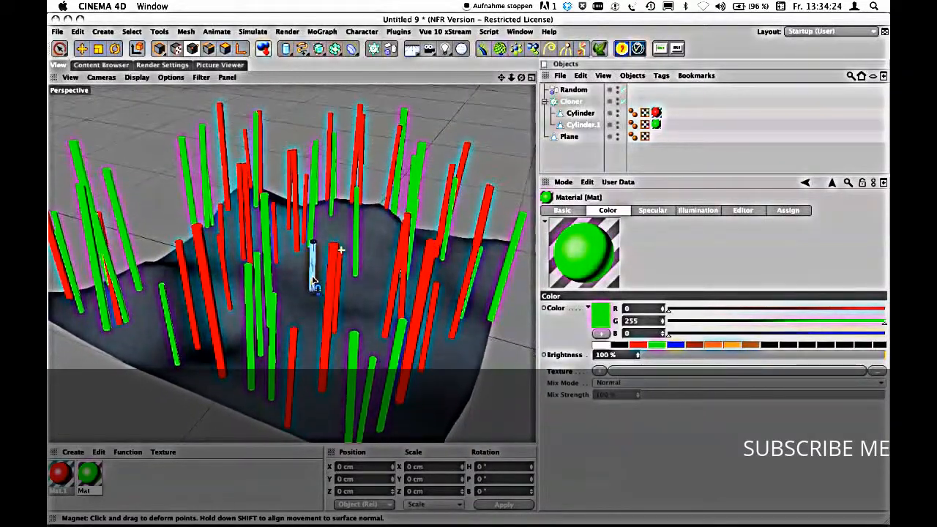
left_click_drag(580, 177, 586, 211)
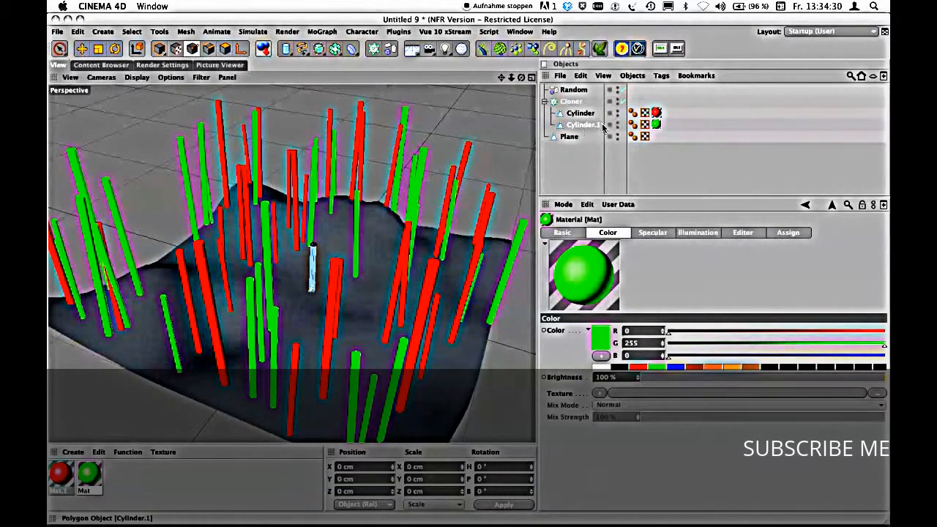
left_click(571, 102)
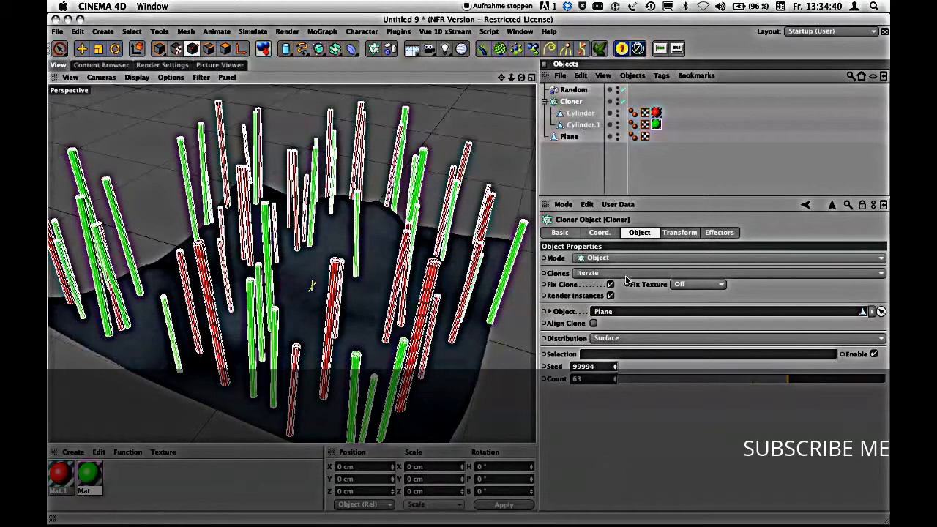
left_click(592, 275)
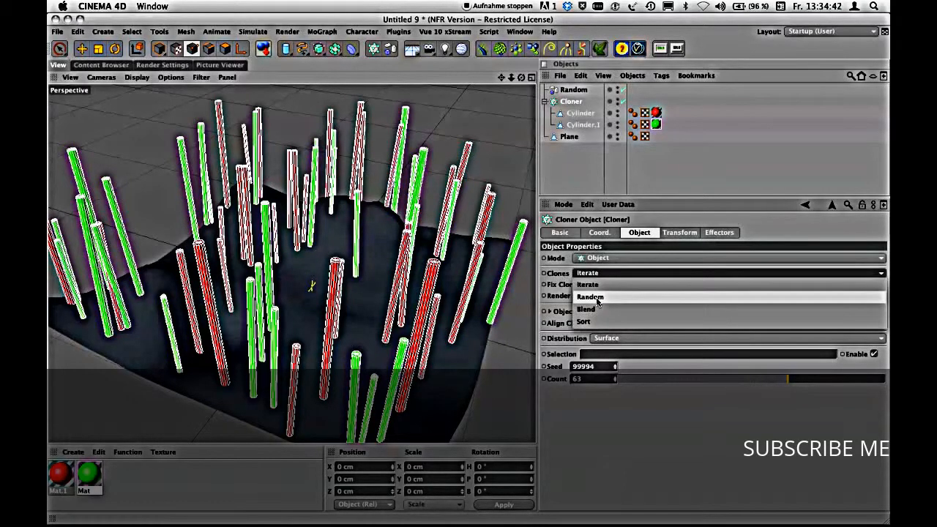
left_click(596, 298)
mouse_move(371, 206)
left_mouse_down("alt")
mouse_move(366, 247)
mouse_move(368, 222)
mouse_move(340, 220)
mouse_move(321, 262)
mouse_move(345, 246)
mouse_move(338, 256)
left_mouse_up("alt")
scroll(367, 218, "down", 3)
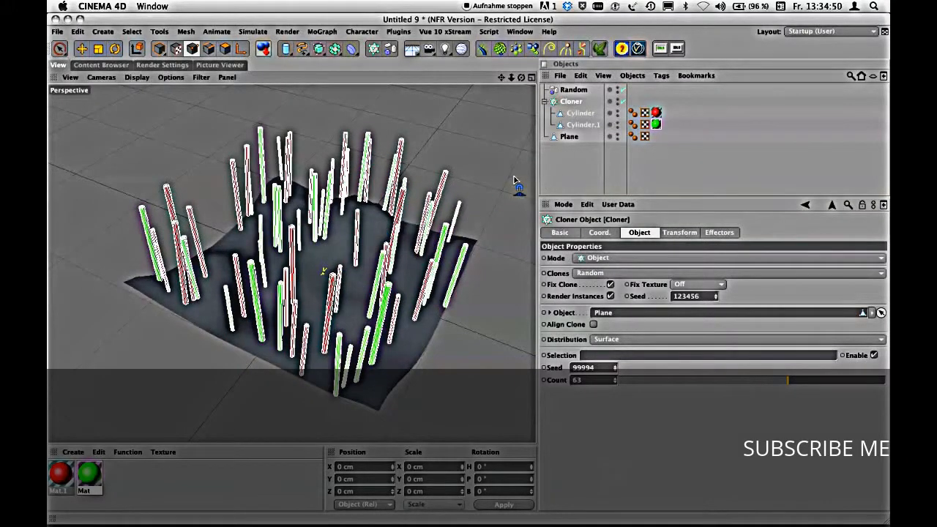
key("super+r")
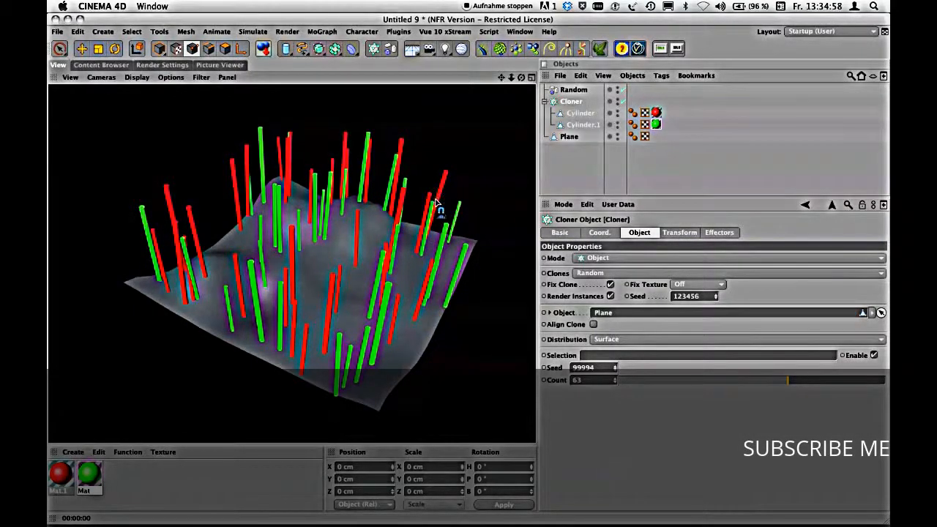
Switch to the Untitled 3 scene with the cloned cubes and cylinder, and render its perspective view.
scroll(435, 202, "down", 3)
scroll(443, 188, "up", 4)
left_click_drag(444, 187, 437, 191, "alt")
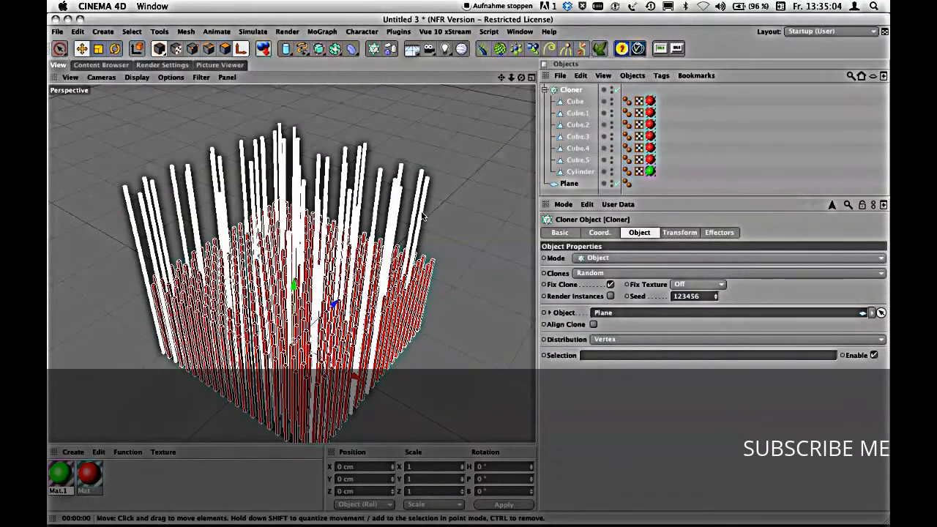
key("ctrl+r")
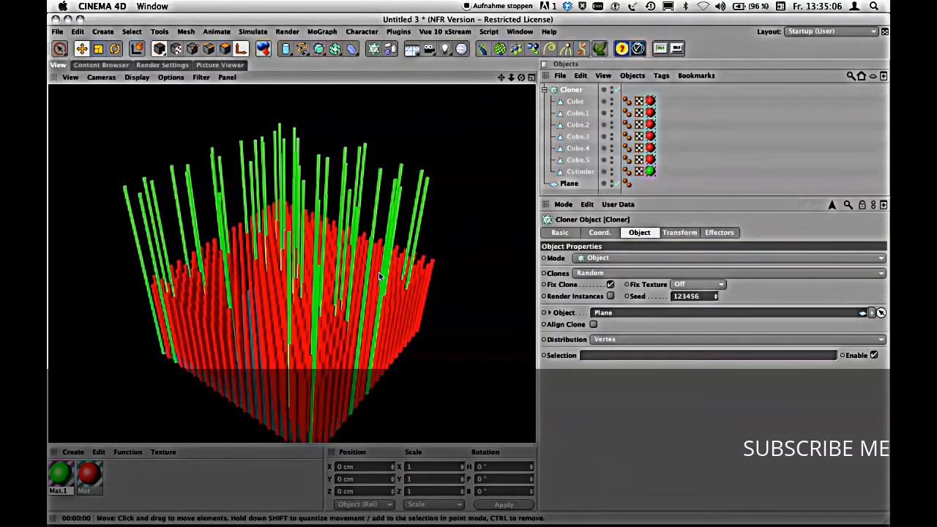
Try the Iterate, Blend and Sort options for the Cloner's Clones setting and return it to Random.
left_click(604, 274)
left_click(606, 287)
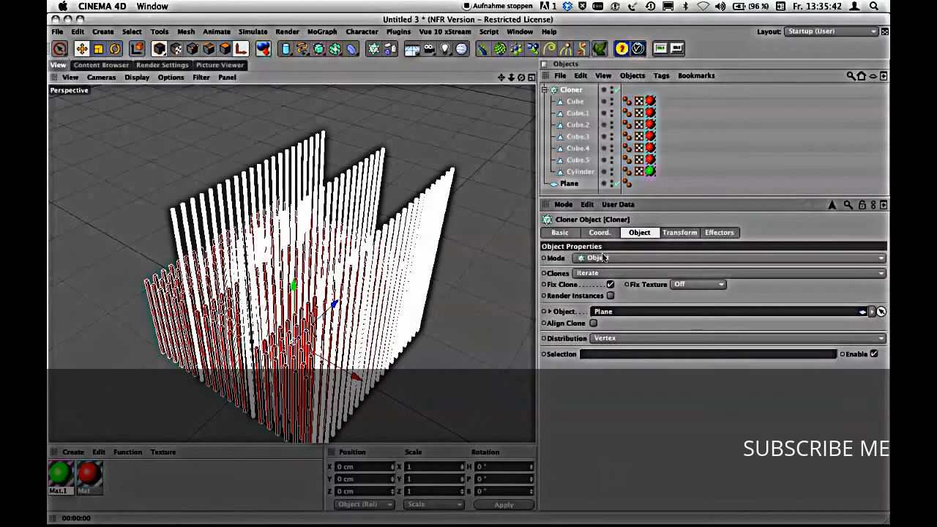
left_click(615, 274)
left_click(621, 298)
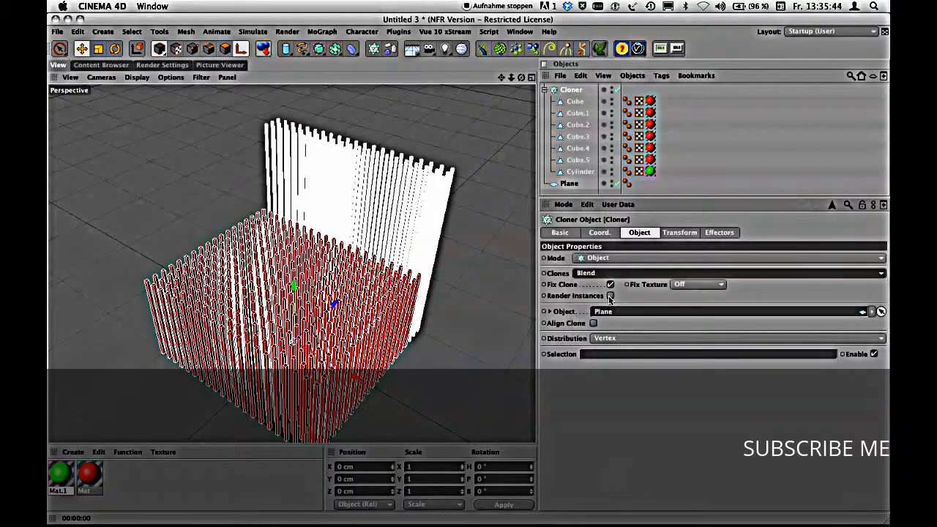
left_click(621, 273)
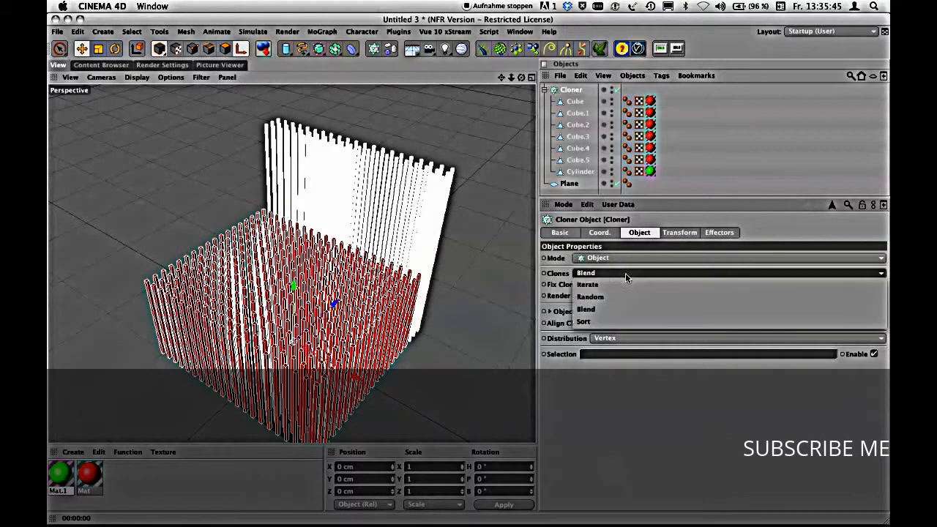
left_click(606, 320)
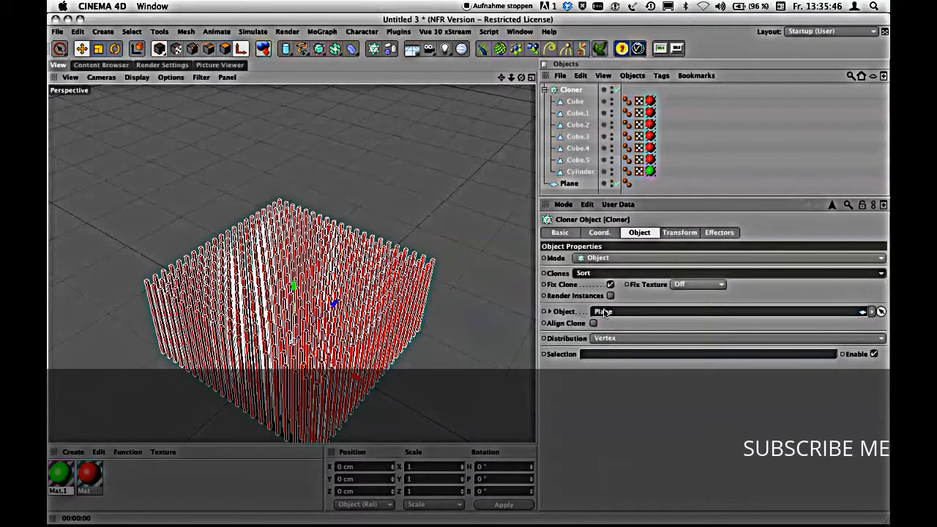
left_click(626, 275)
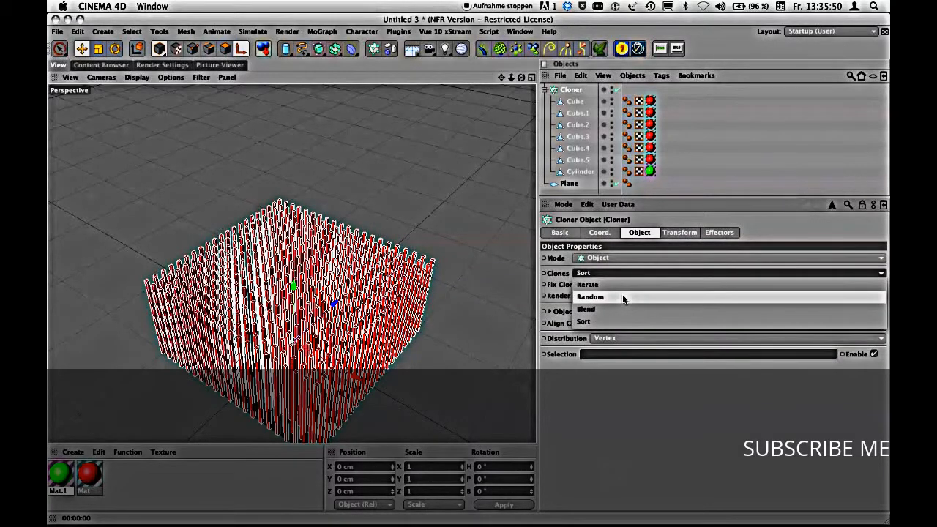
left_click(624, 298)
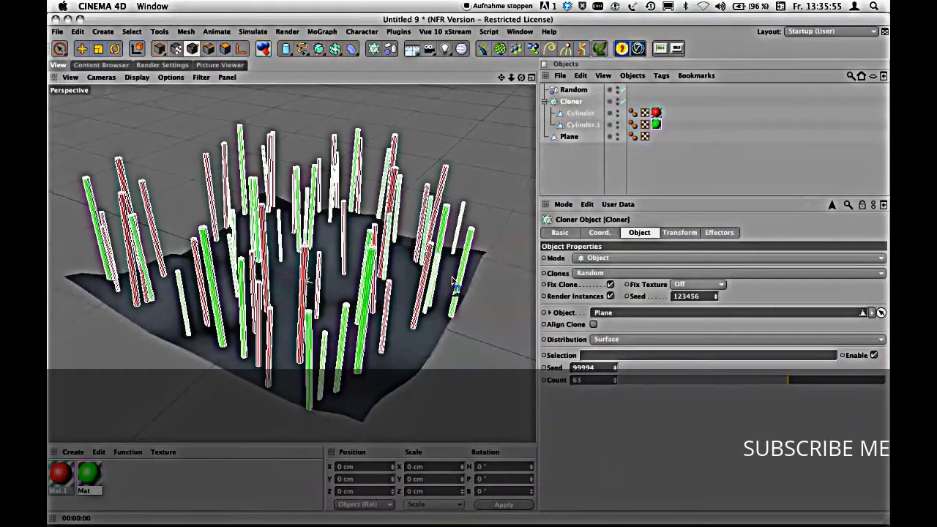
Switch to the Untitled 9 scene and add three more copies of the green cylinder inside the Cloner.
left_click_drag(454, 283, 420, 284, "alt")
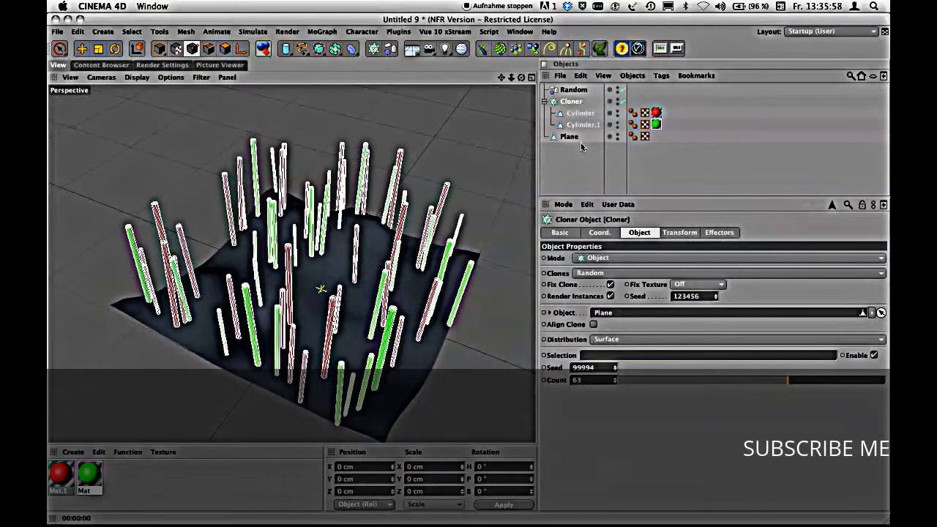
left_click(578, 155)
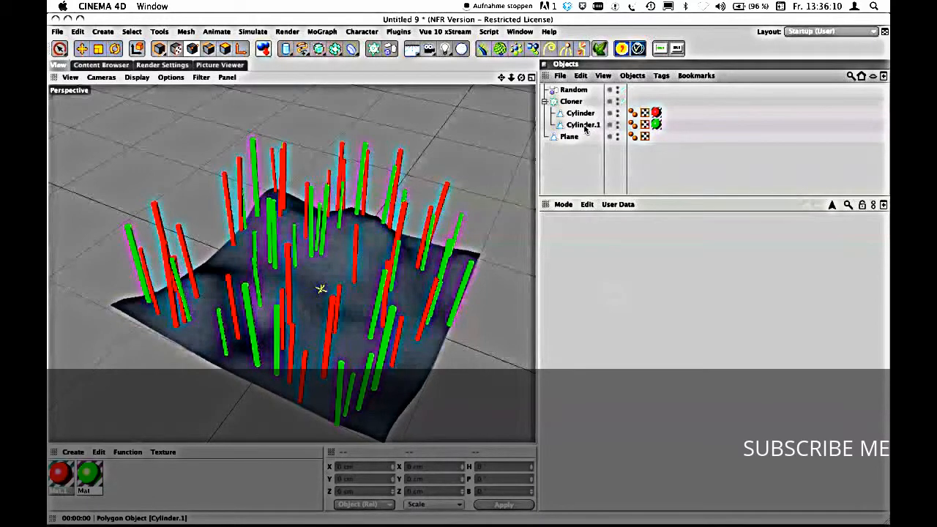
left_click_drag(586, 130, 580, 131, "ctrl")
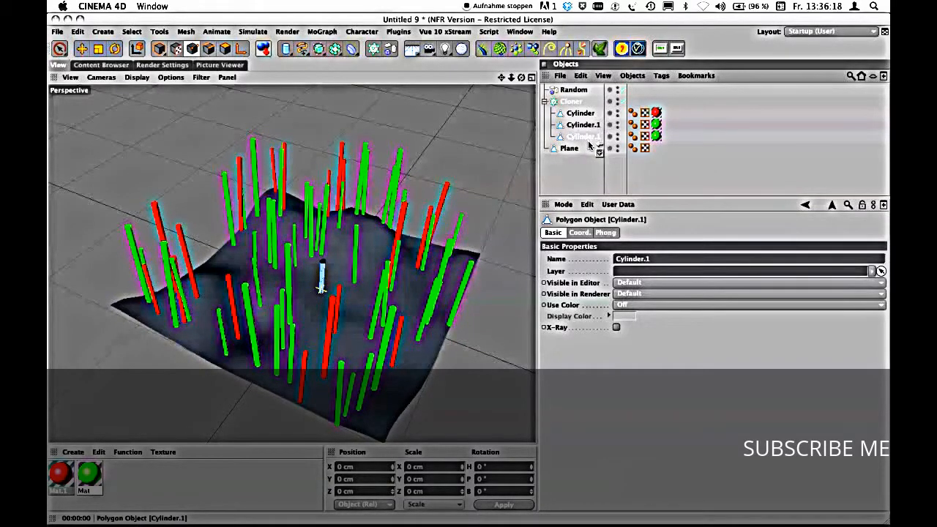
left_click_drag(589, 145, 593, 156, "ctrl")
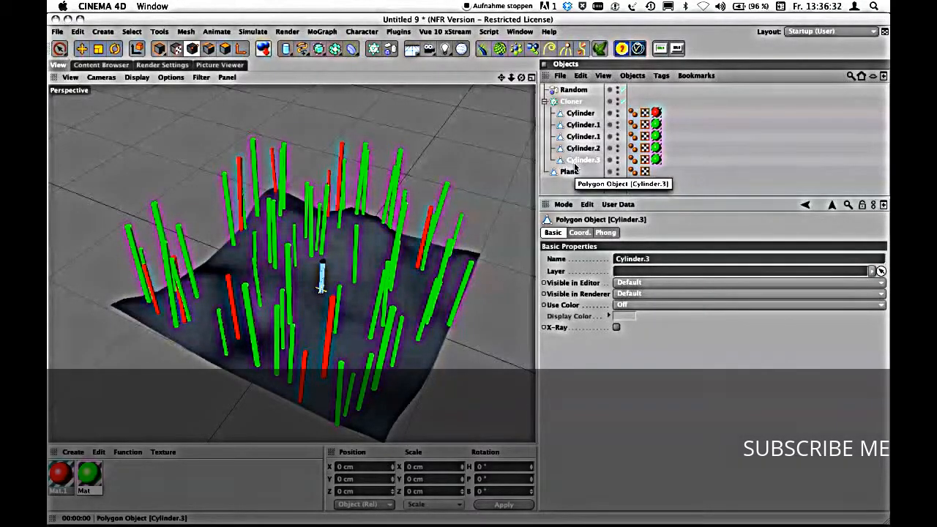
left_click_drag(464, 209, 439, 212, "alt")
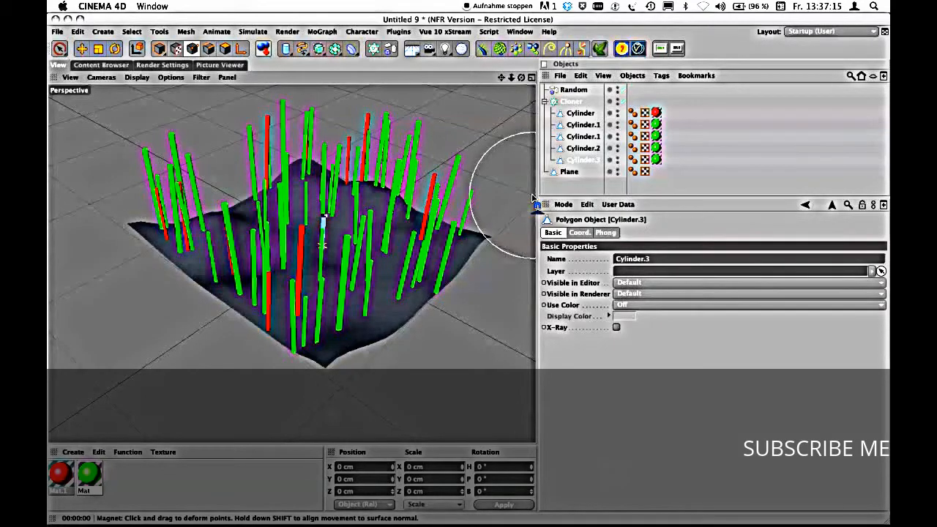
mouse_move(461, 170)
left_mouse_down("alt")
mouse_move(448, 179)
mouse_move(444, 230)
mouse_move(480, 224)
mouse_move(477, 205)
left_mouse_up("alt")
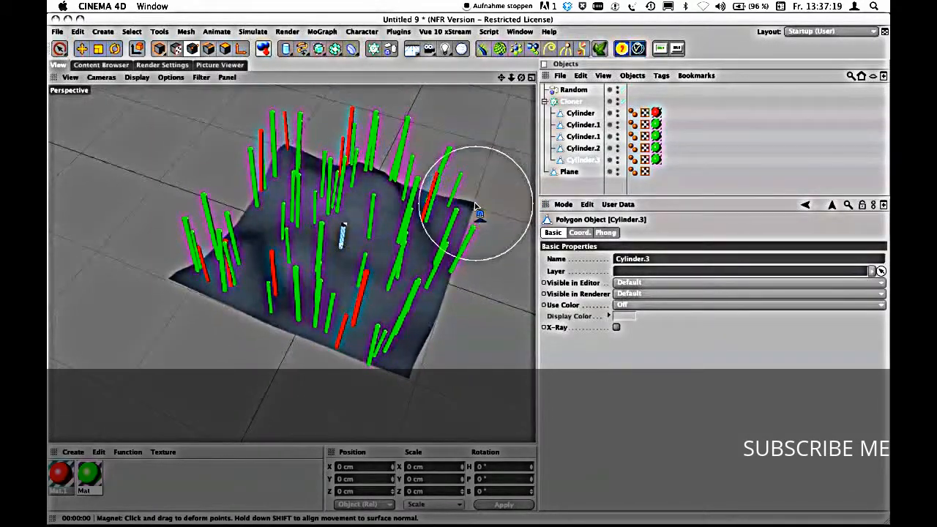
mouse_move(475, 202)
middle_mouse_down("alt")
mouse_move(434, 232)
mouse_move(440, 227)
middle_mouse_up("alt")
mouse_move(423, 227)
left_mouse_down("alt")
mouse_move(430, 198)
mouse_move(423, 202)
left_mouse_up("alt")
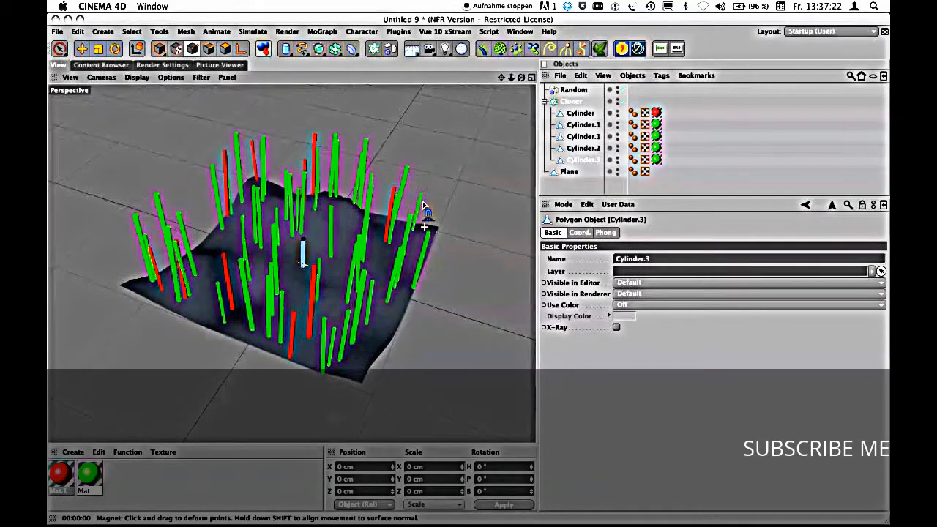
Raise the Cloner's surface distribution Count to 177 and deselect it to view the cylinder colours.
left_click(578, 190)
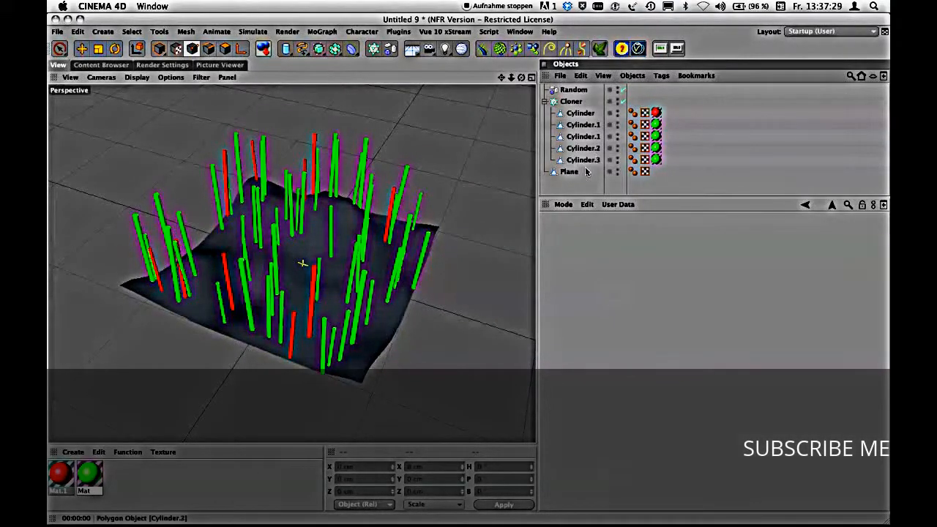
left_click(571, 101)
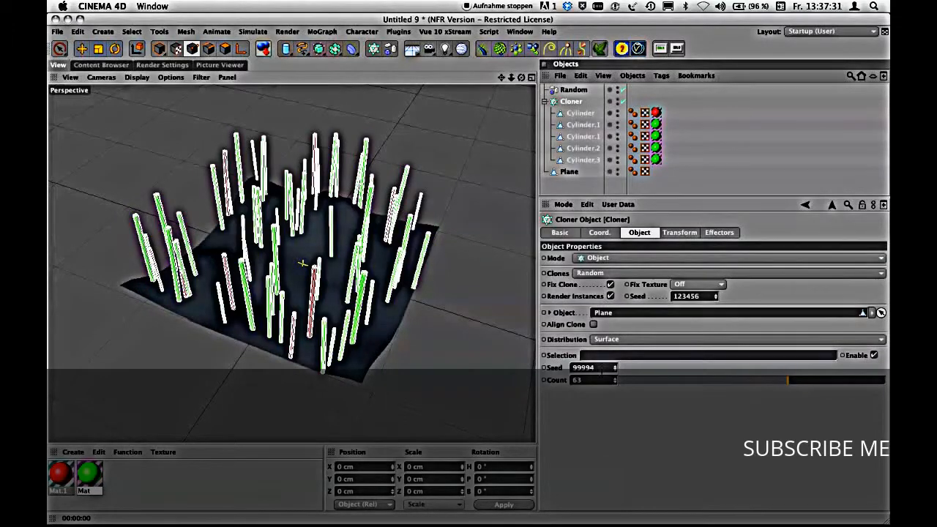
left_click_drag(615, 382, 604, 315)
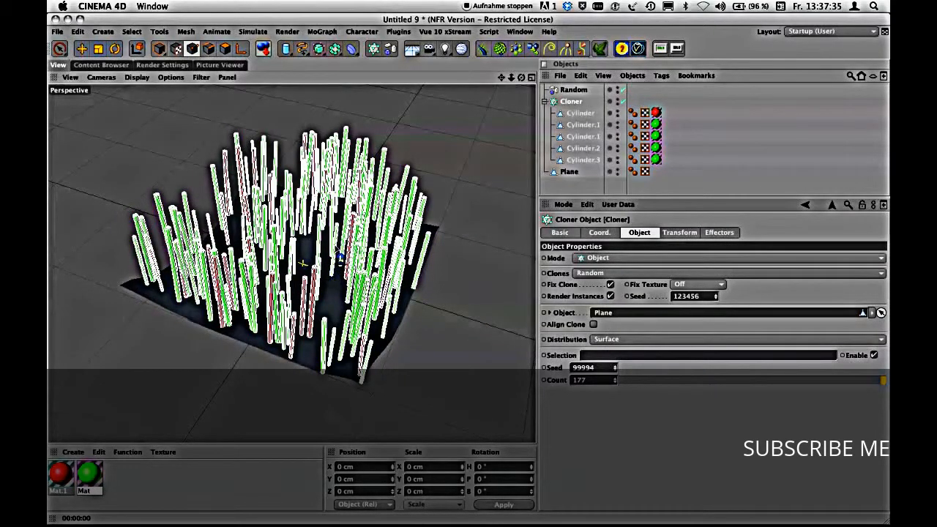
mouse_move(341, 257)
left_mouse_down("alt")
mouse_move(256, 270)
mouse_move(338, 258)
mouse_move(464, 267)
mouse_move(439, 240)
mouse_move(397, 246)
left_mouse_up("alt")
scroll(459, 258, "up", 4)
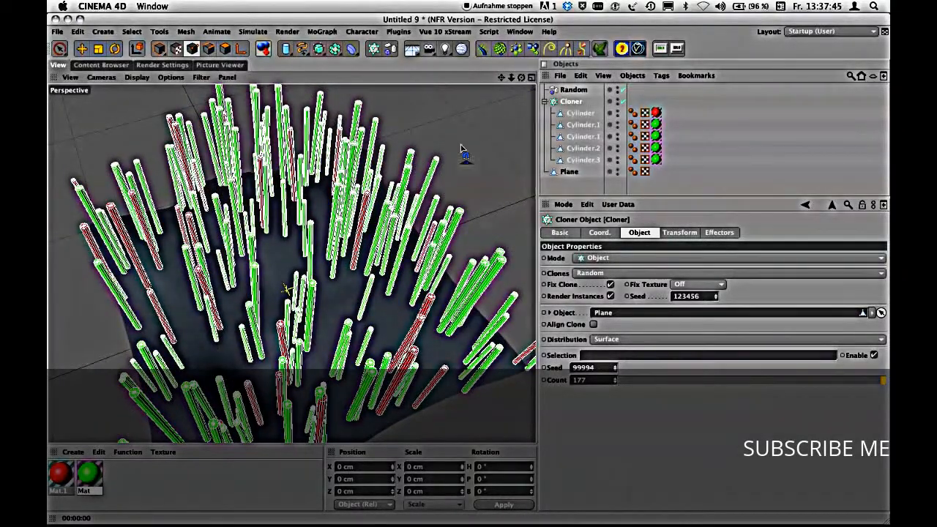
left_click(573, 191)
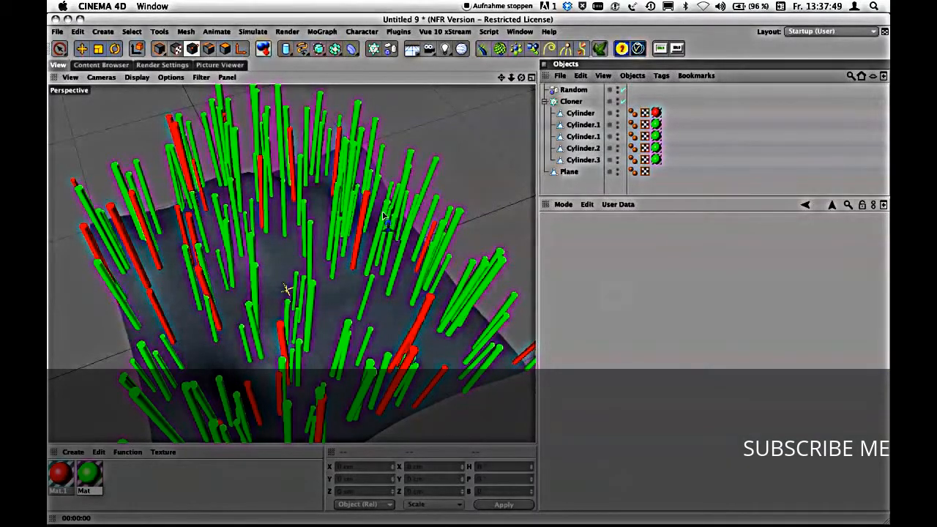
left_click(572, 102)
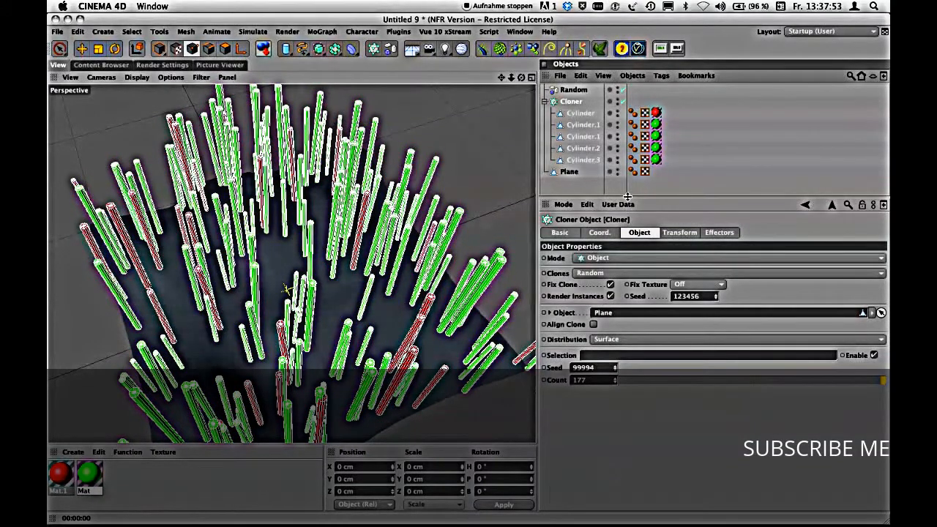
left_click_drag(627, 203, 627, 148)
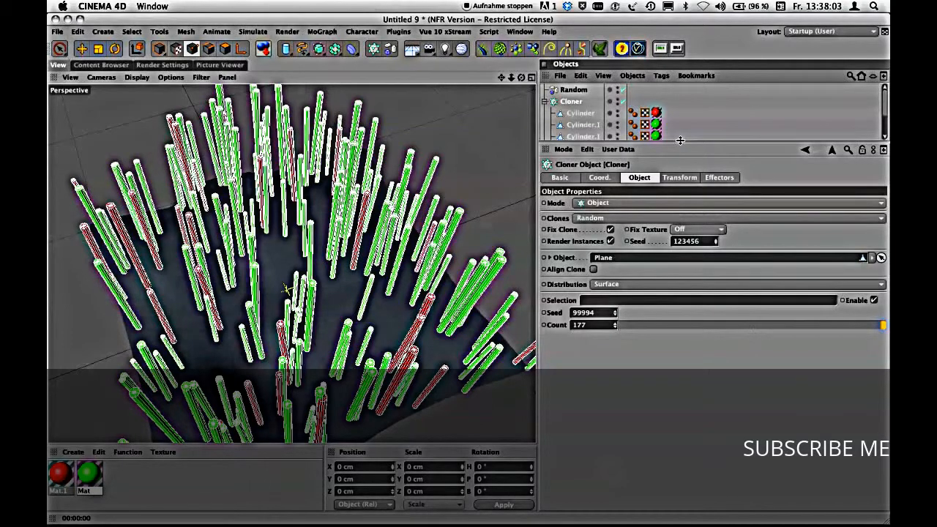
left_click_drag(680, 140, 687, 166)
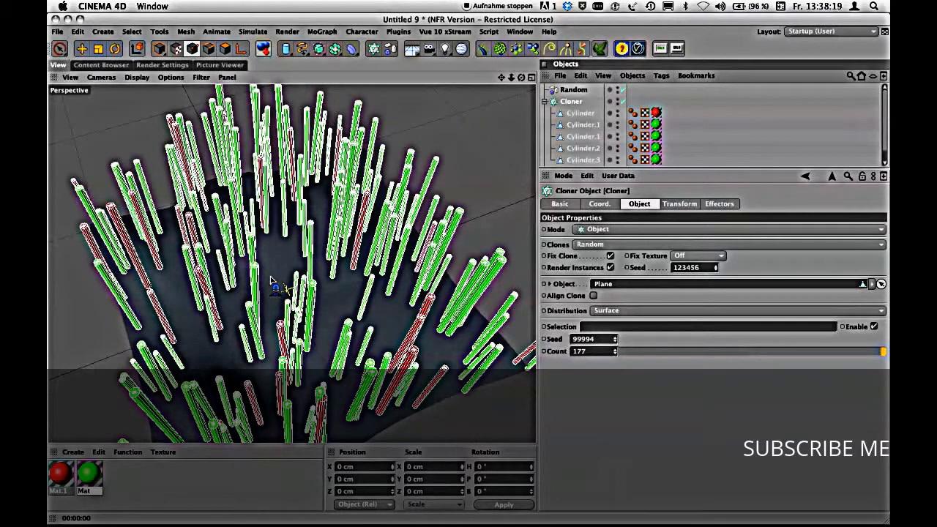
left_click_drag(564, 167, 568, 192)
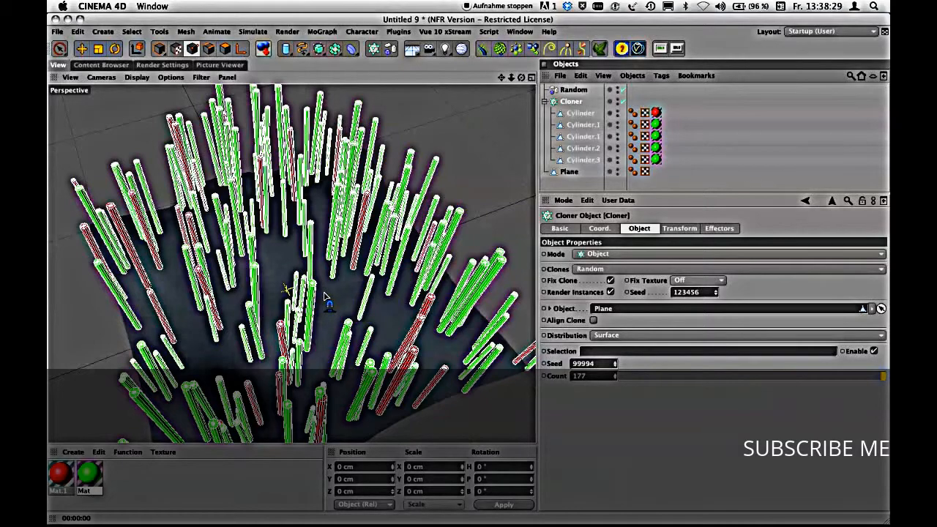
Select a roughly circular patch of polygons in the middle of the Plane with Live Selection in Polygon mode.
left_click(568, 172)
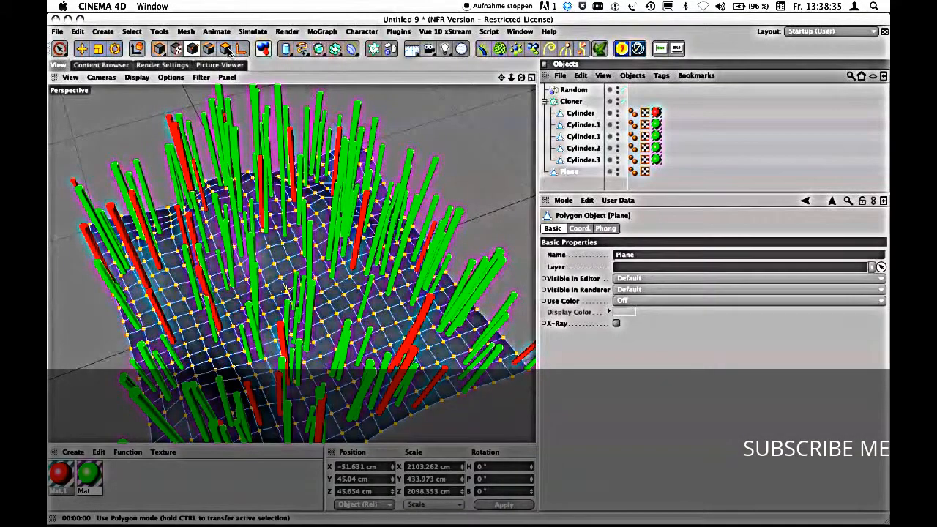
left_click(226, 50)
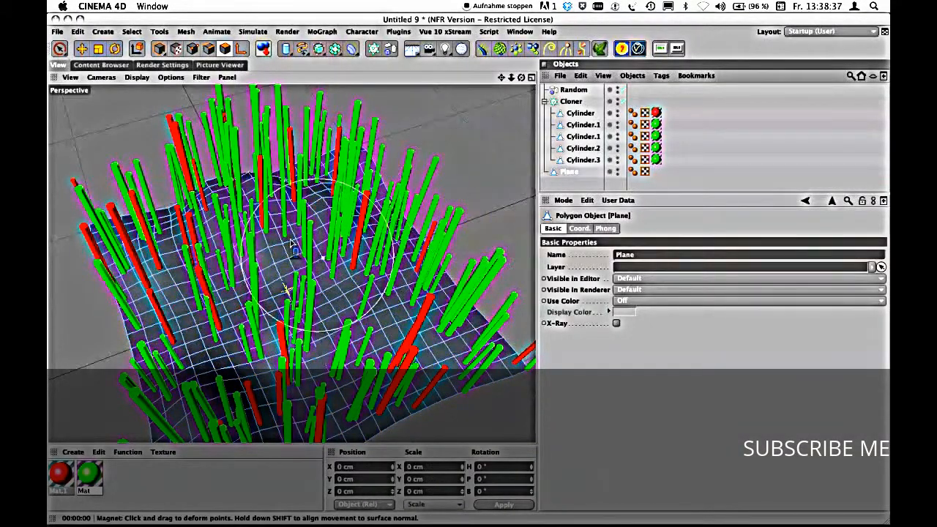
left_click(60, 49)
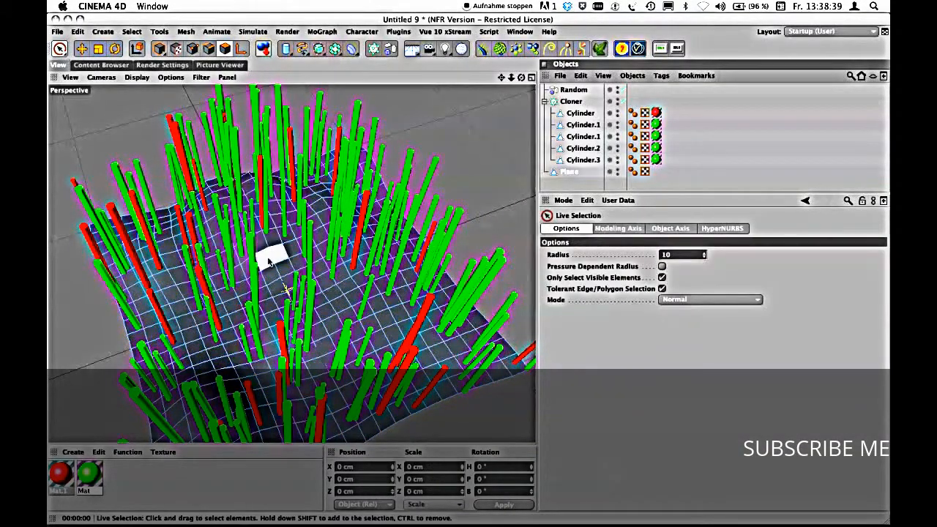
mouse_move(316, 278)
left_mouse_down()
mouse_move(293, 260)
mouse_move(322, 278)
mouse_move(300, 344)
mouse_move(361, 251)
mouse_move(282, 348)
left_mouse_up()
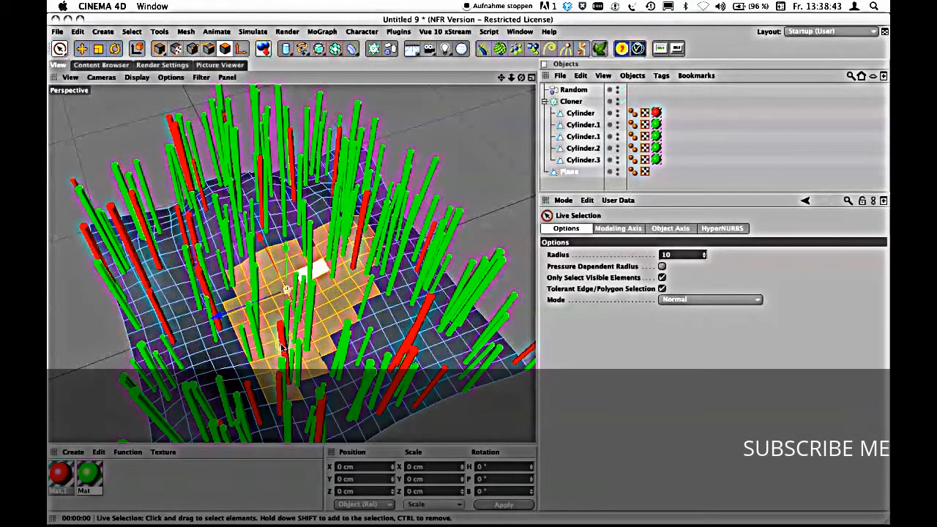
mouse_move(235, 281)
left_mouse_down()
mouse_move(263, 265)
mouse_move(241, 249)
mouse_move(260, 271)
mouse_move(221, 264)
left_mouse_up()
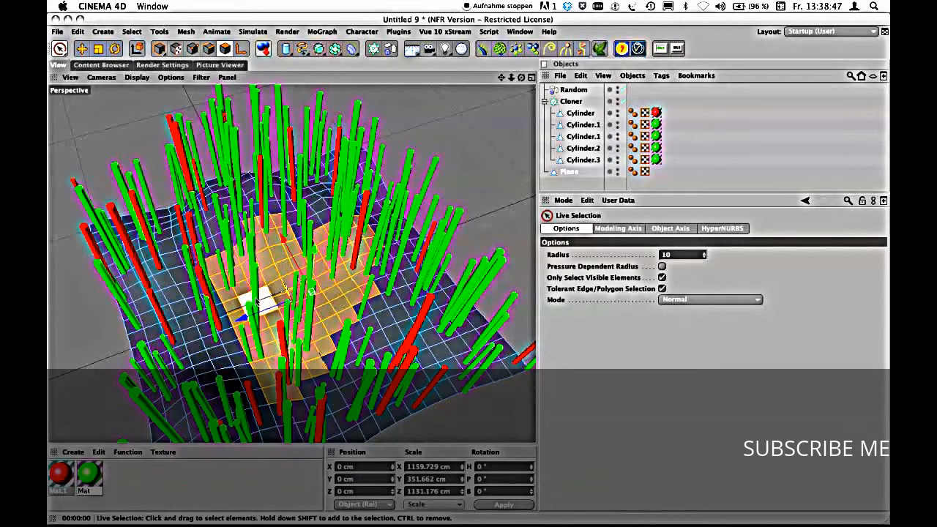
mouse_move(246, 240)
left_mouse_down()
mouse_move(225, 247)
mouse_move(251, 305)
left_mouse_up()
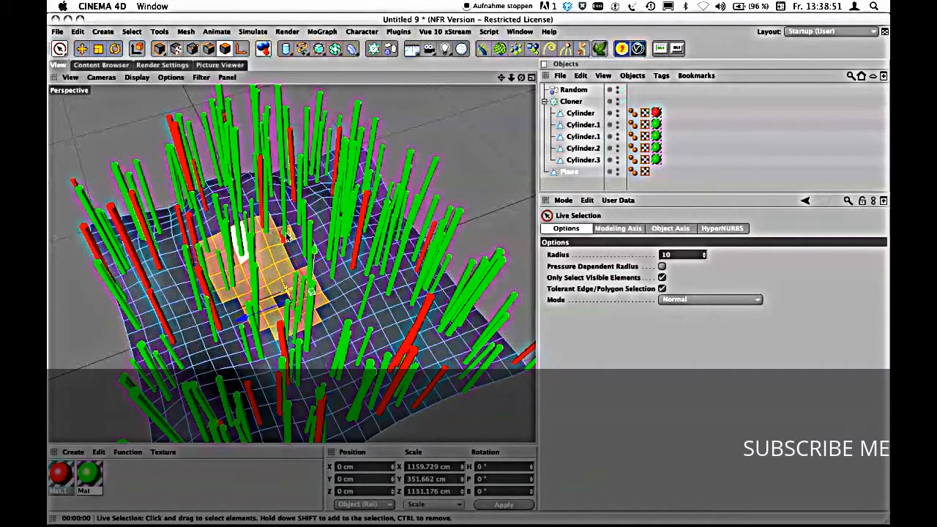
mouse_move(237, 308)
left_mouse_down()
mouse_move(308, 352)
mouse_move(337, 284)
left_mouse_up()
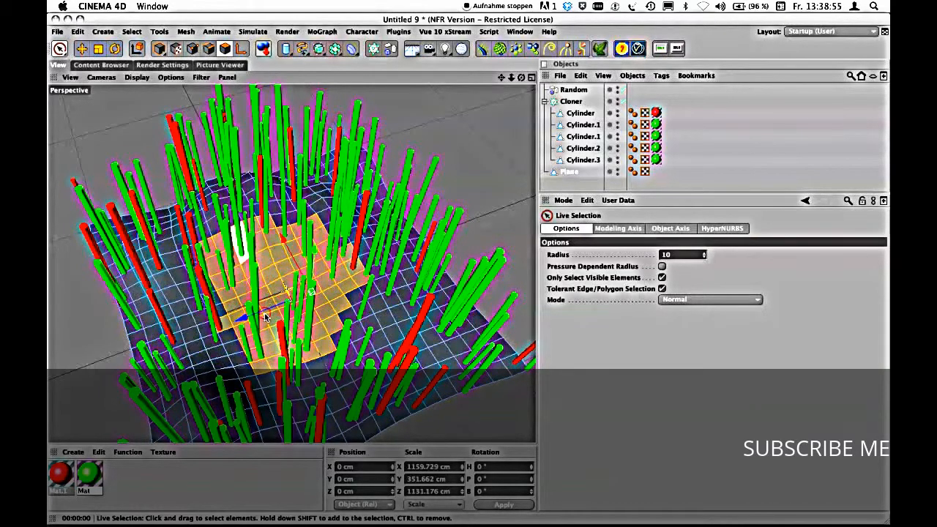
mouse_move(265, 316)
left_mouse_down()
mouse_move(227, 341)
mouse_move(207, 285)
left_mouse_up()
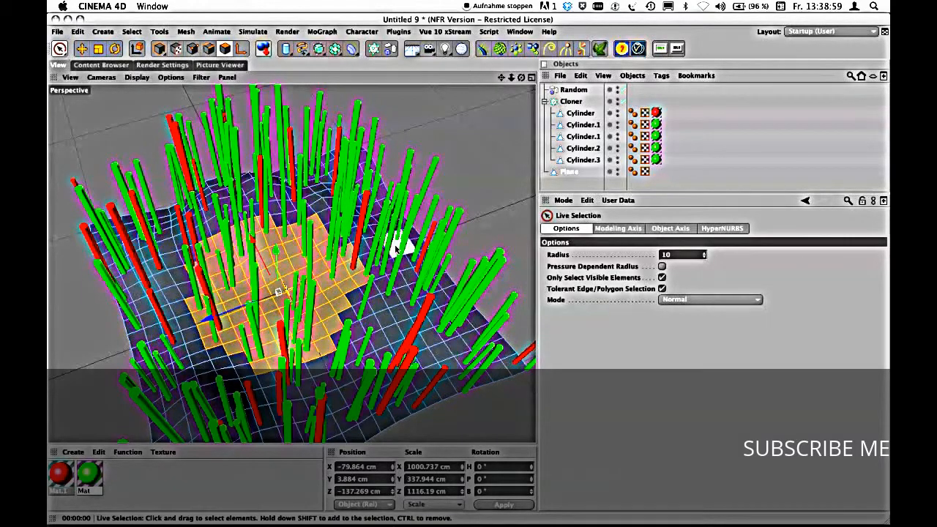
left_click_drag(321, 279, 369, 280, "alt")
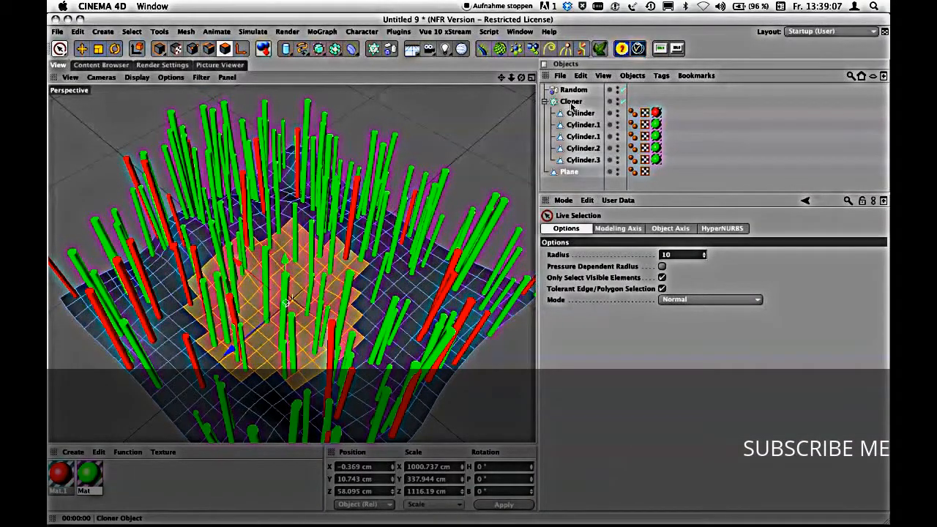
Invert the Plane's polygon selection so that the polygons surrounding the central patch are selected.
left_click(572, 102)
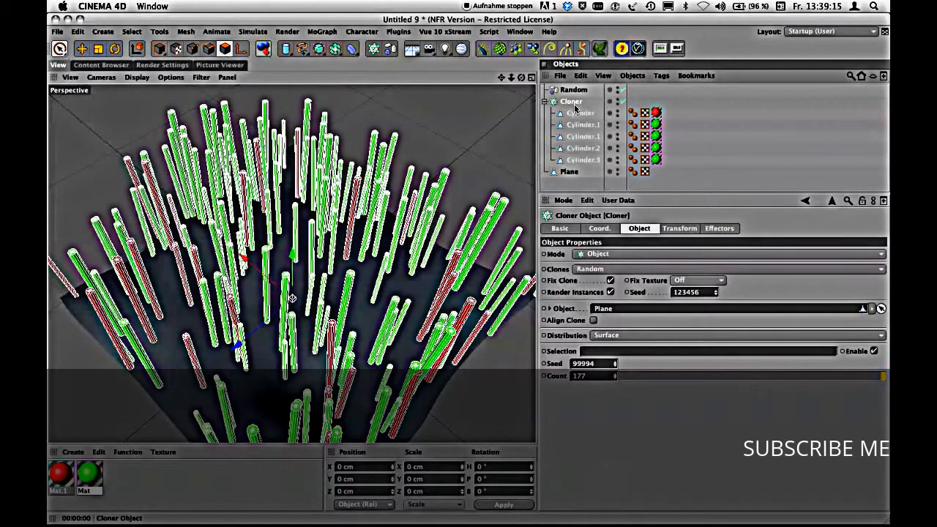
left_click(577, 172)
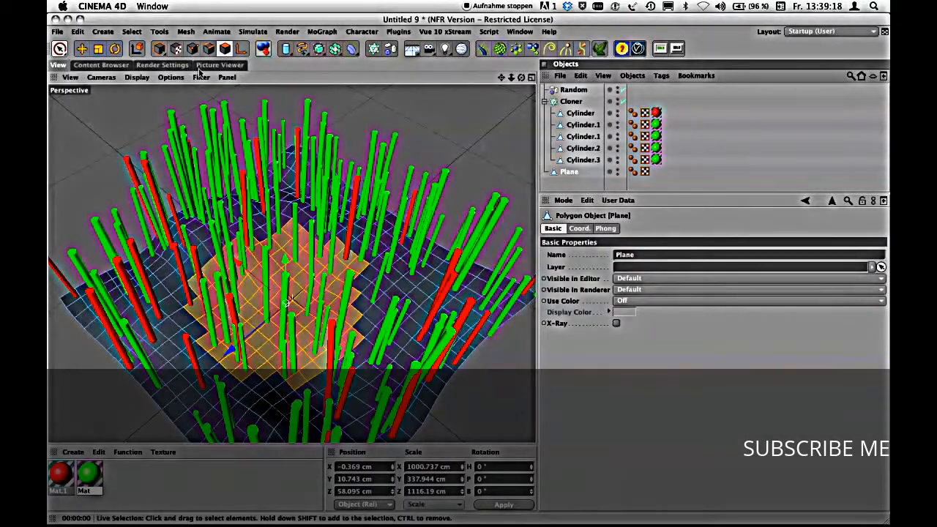
left_click(132, 31)
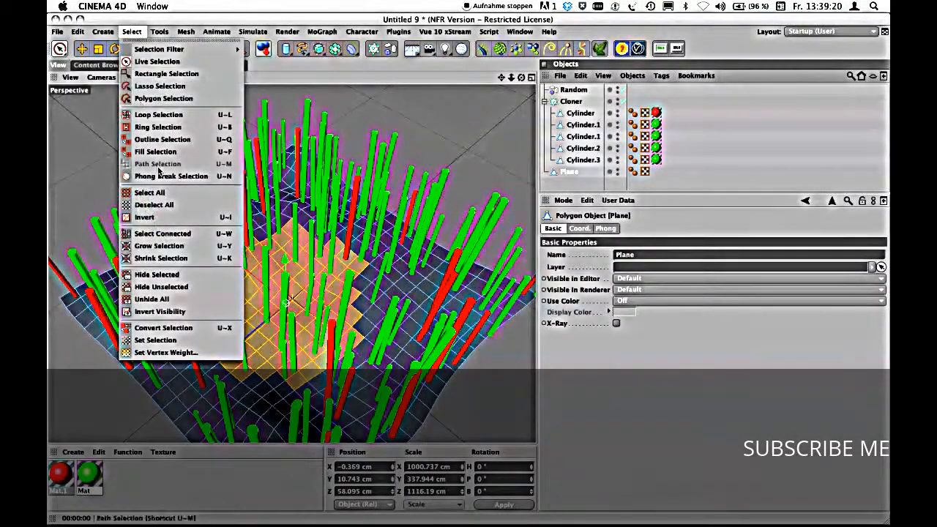
left_click(170, 218)
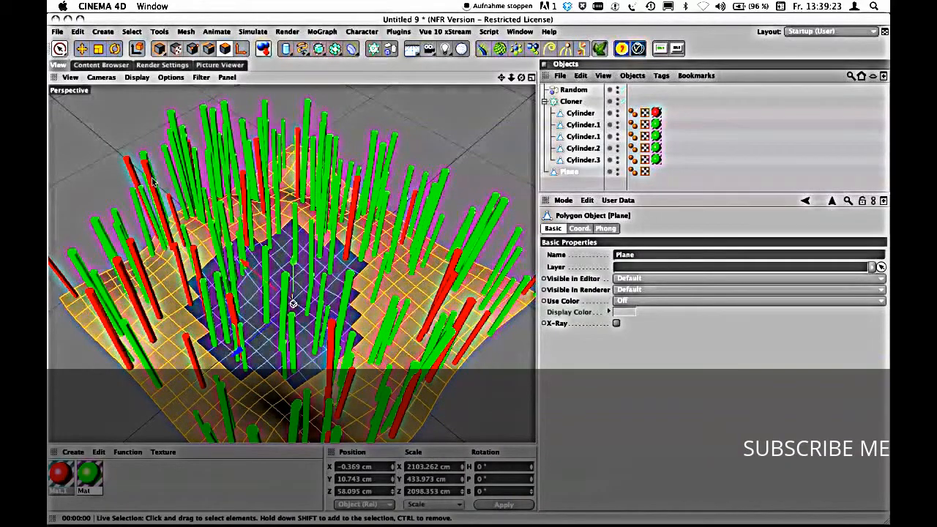
Store the Plane's selected polygons as a Polygon Selection tag and assign that tag as the Cloner's Selection to restrict the clones.
left_click(133, 32)
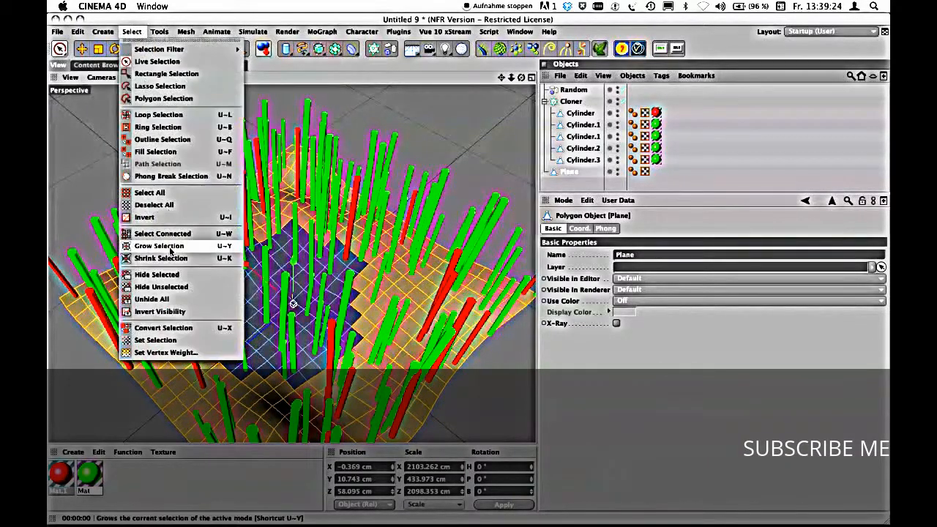
left_click(170, 341)
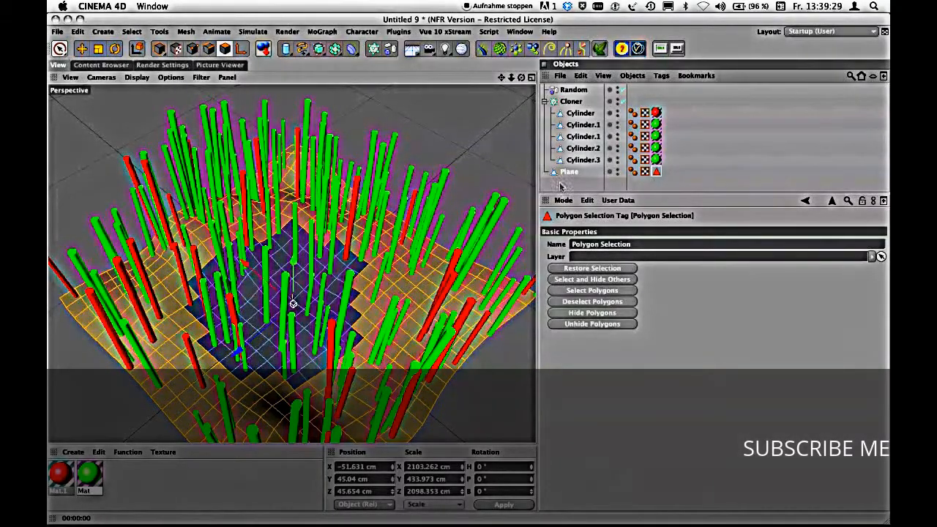
left_click(569, 101)
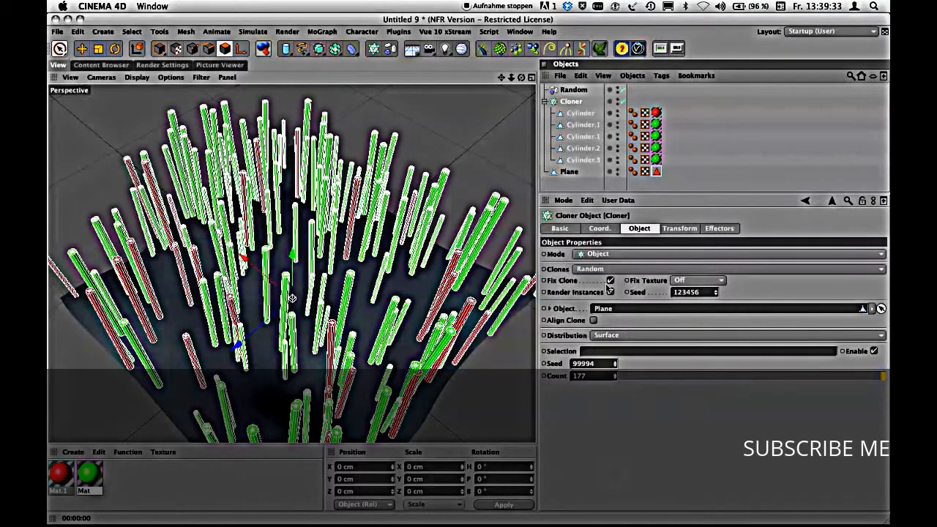
left_click_drag(656, 171, 623, 351)
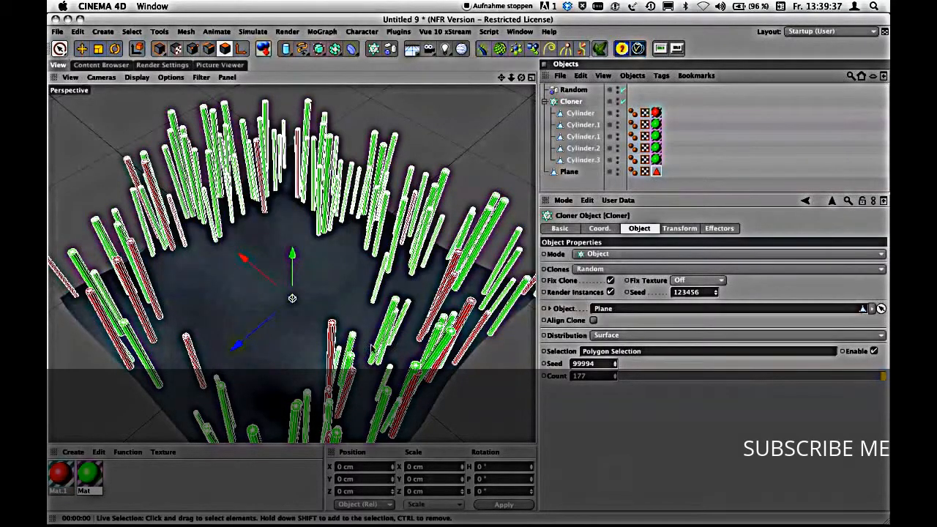
Reduce the Cloner's surface distribution Count to about 85.
mouse_move(307, 294)
left_mouse_down("alt")
mouse_move(276, 222)
mouse_move(276, 255)
mouse_move(308, 258)
mouse_move(318, 268)
mouse_move(310, 285)
mouse_move(278, 266)
mouse_move(265, 275)
mouse_move(282, 259)
left_mouse_up("alt")
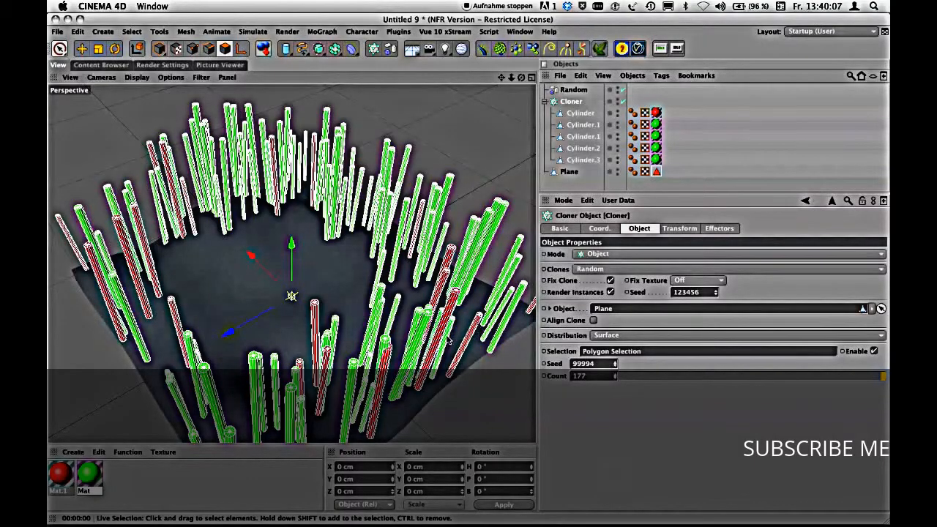
left_click_drag(448, 340, 438, 314, "alt")
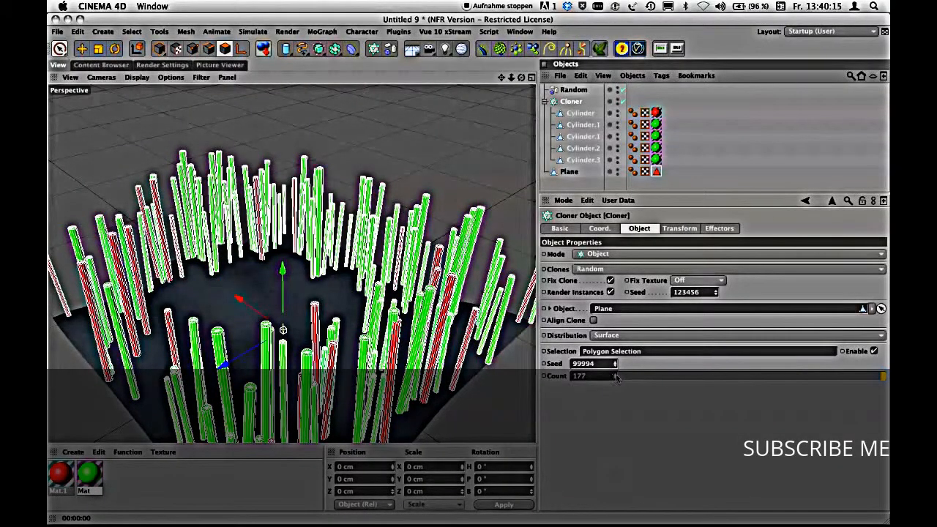
left_click_drag(617, 377, 627, 431)
mouse_move(625, 437)
left_mouse_down()
mouse_move(623, 445)
mouse_move(617, 423)
mouse_move(614, 435)
left_mouse_up()
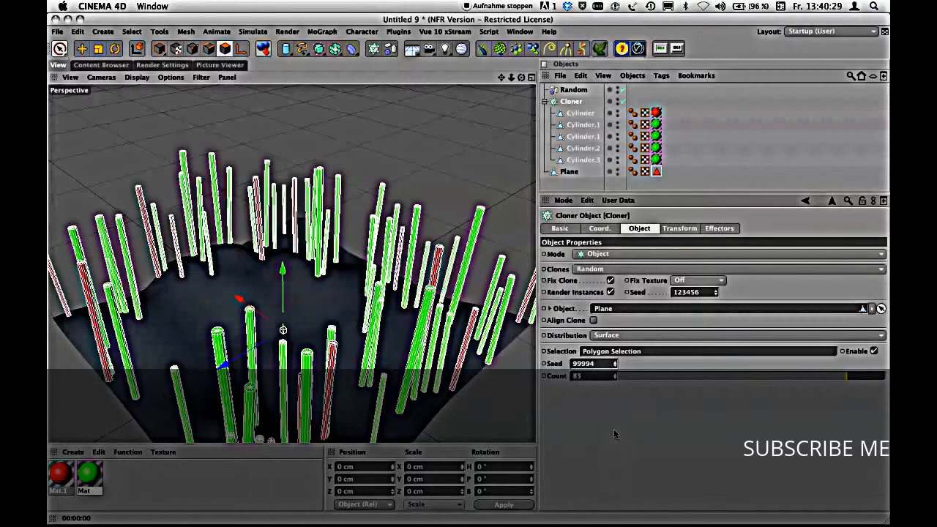